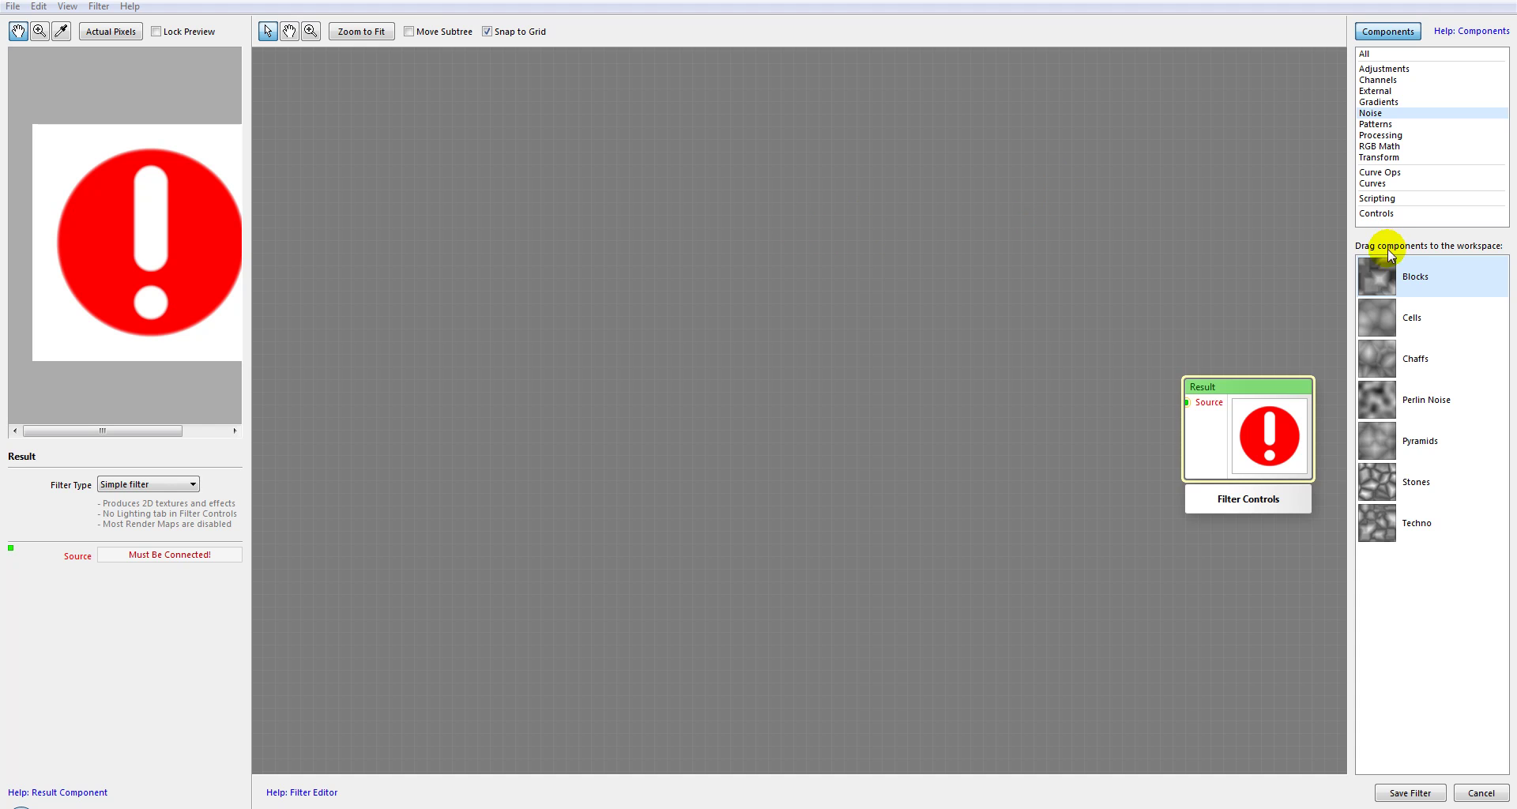
Step: Add a Blocks noise component to the workspace and inspect its pattern in the preview
mouse_move(1382, 272)
mouse_down()
mouse_move(777, 324)
mouse_move(844, 329)
mouse_move(755, 273)
mouse_up()
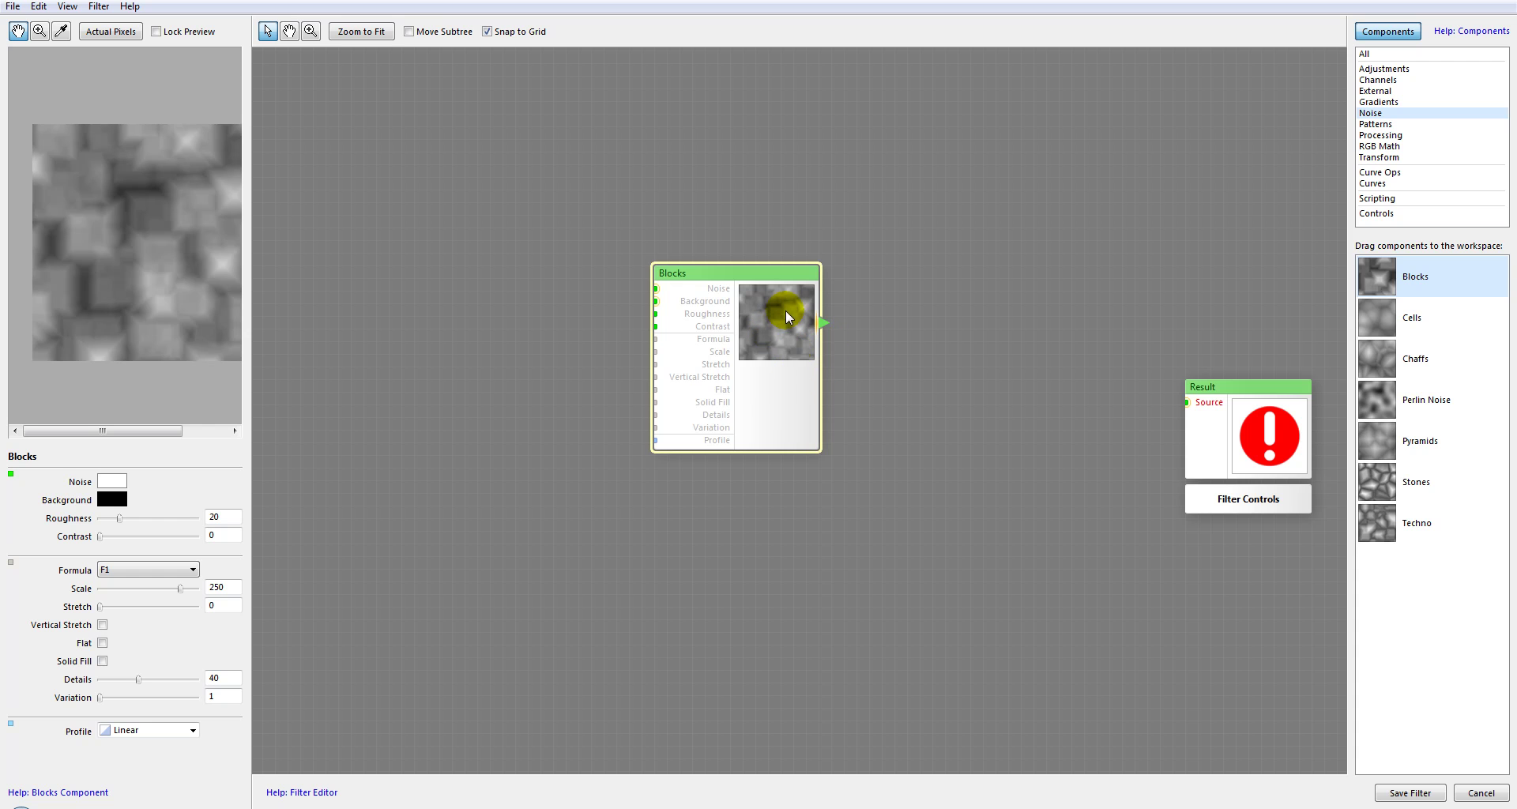
mouse_move(175, 267)
mouse_down()
mouse_move(135, 267)
mouse_move(154, 247)
mouse_up()
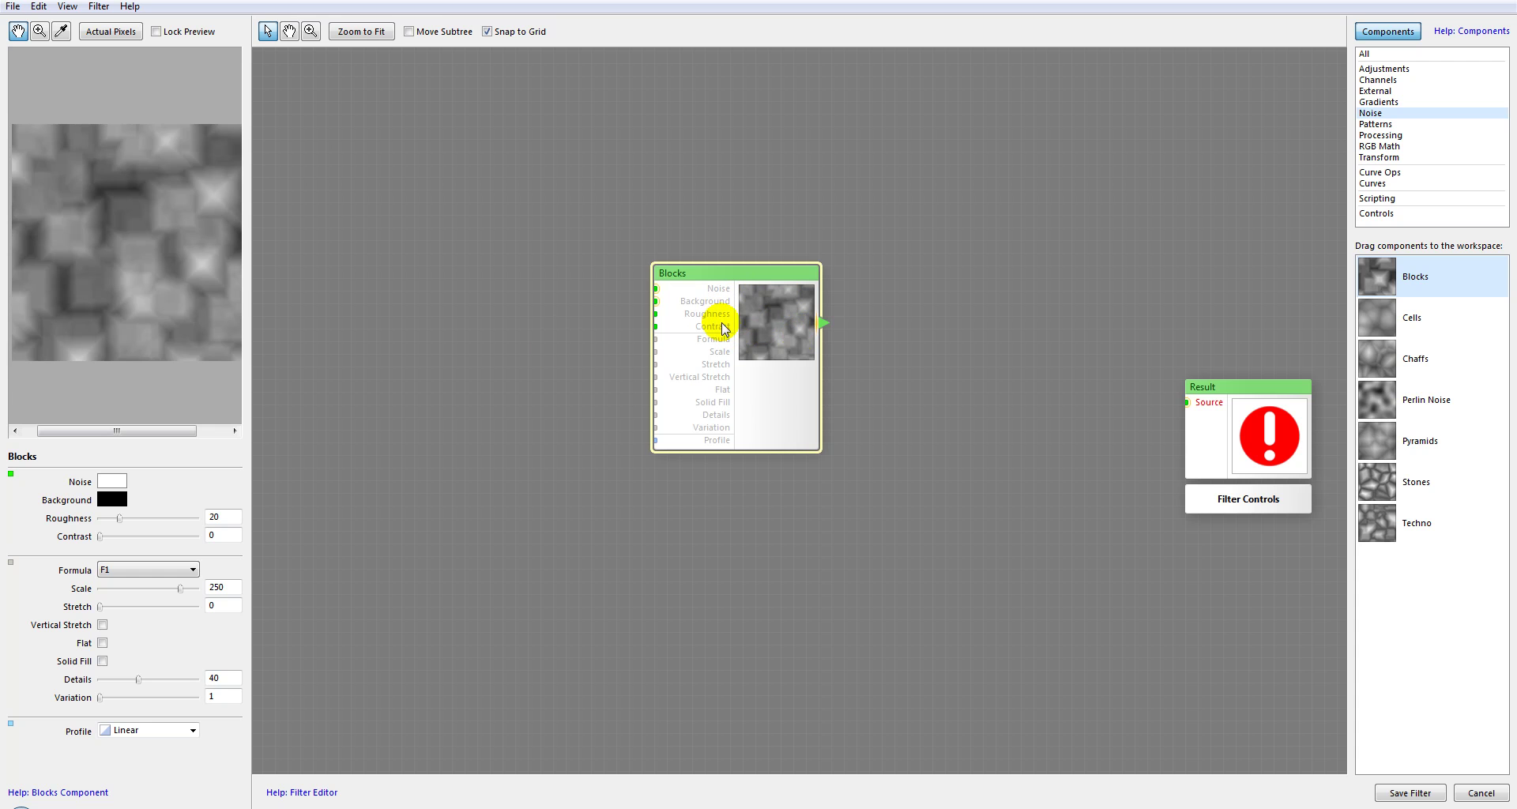
Step: Set the Blocks component's Noise colour to light pink
click(112, 481)
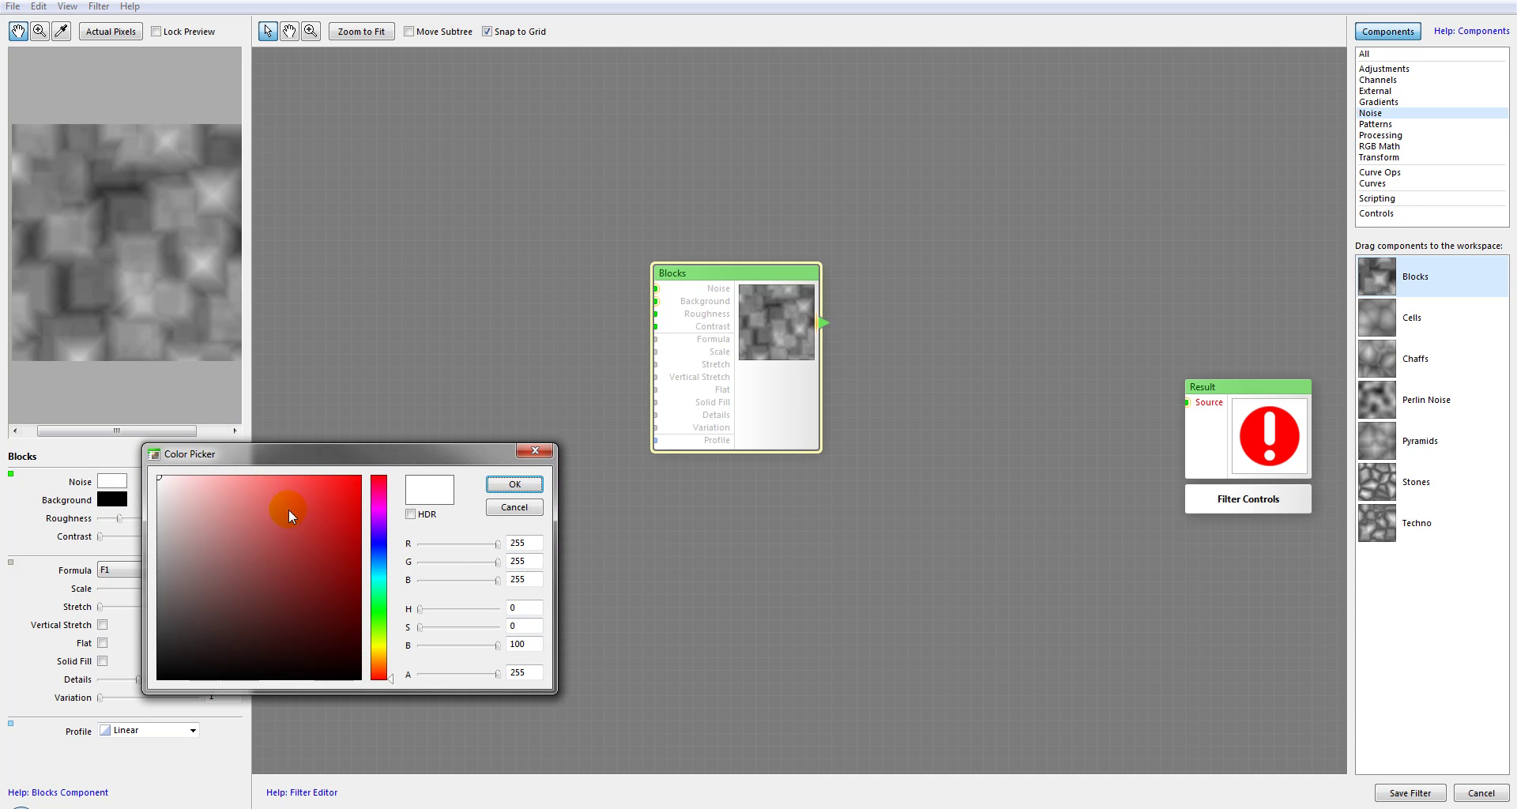
drag(245, 483, 218, 476)
click(514, 484)
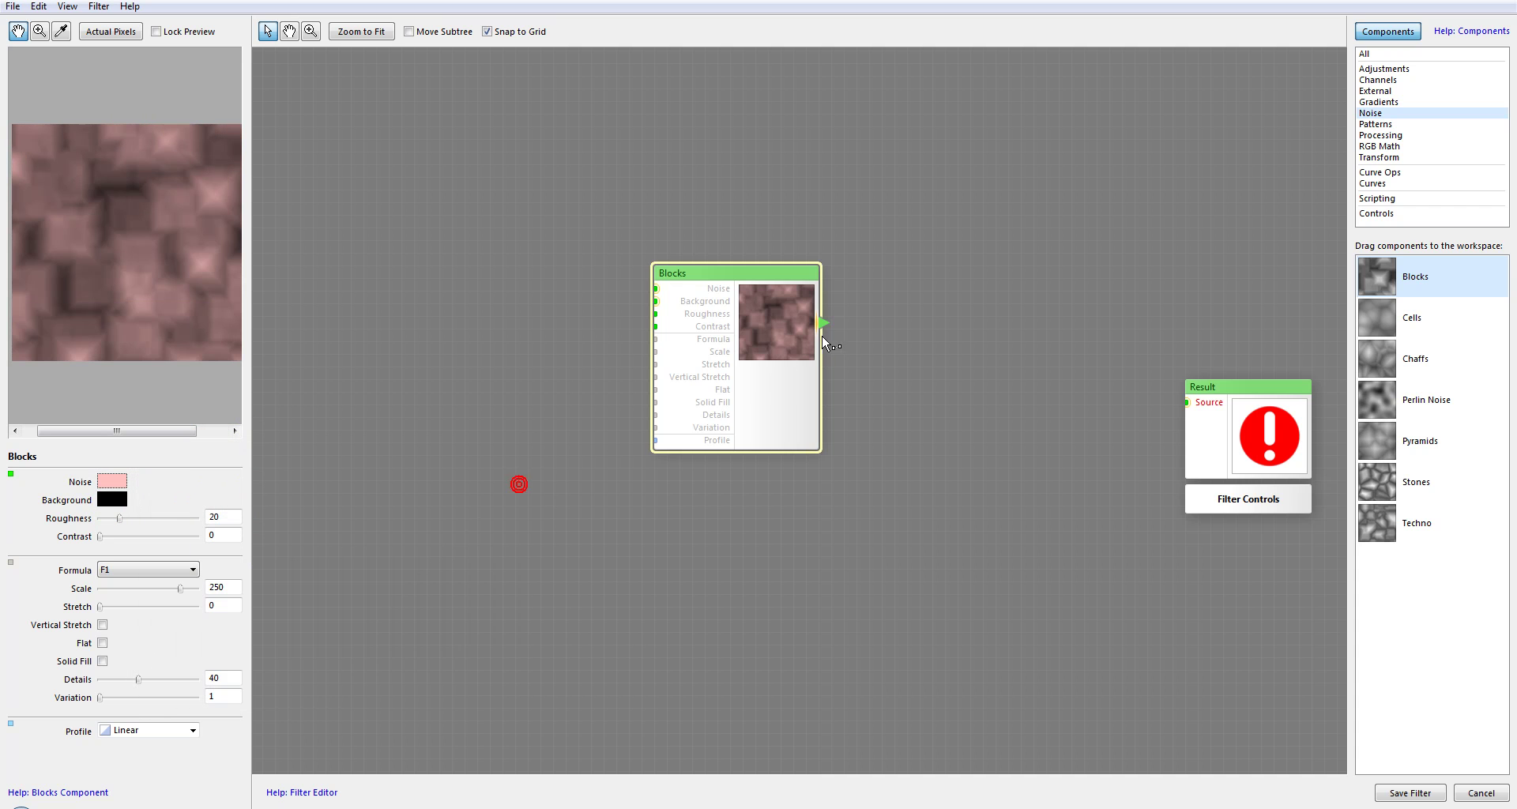
Step: Add a 3-Color Gradient beside the Blocks component and connect its output to the Blocks Noise input
drag(790, 290, 840, 290)
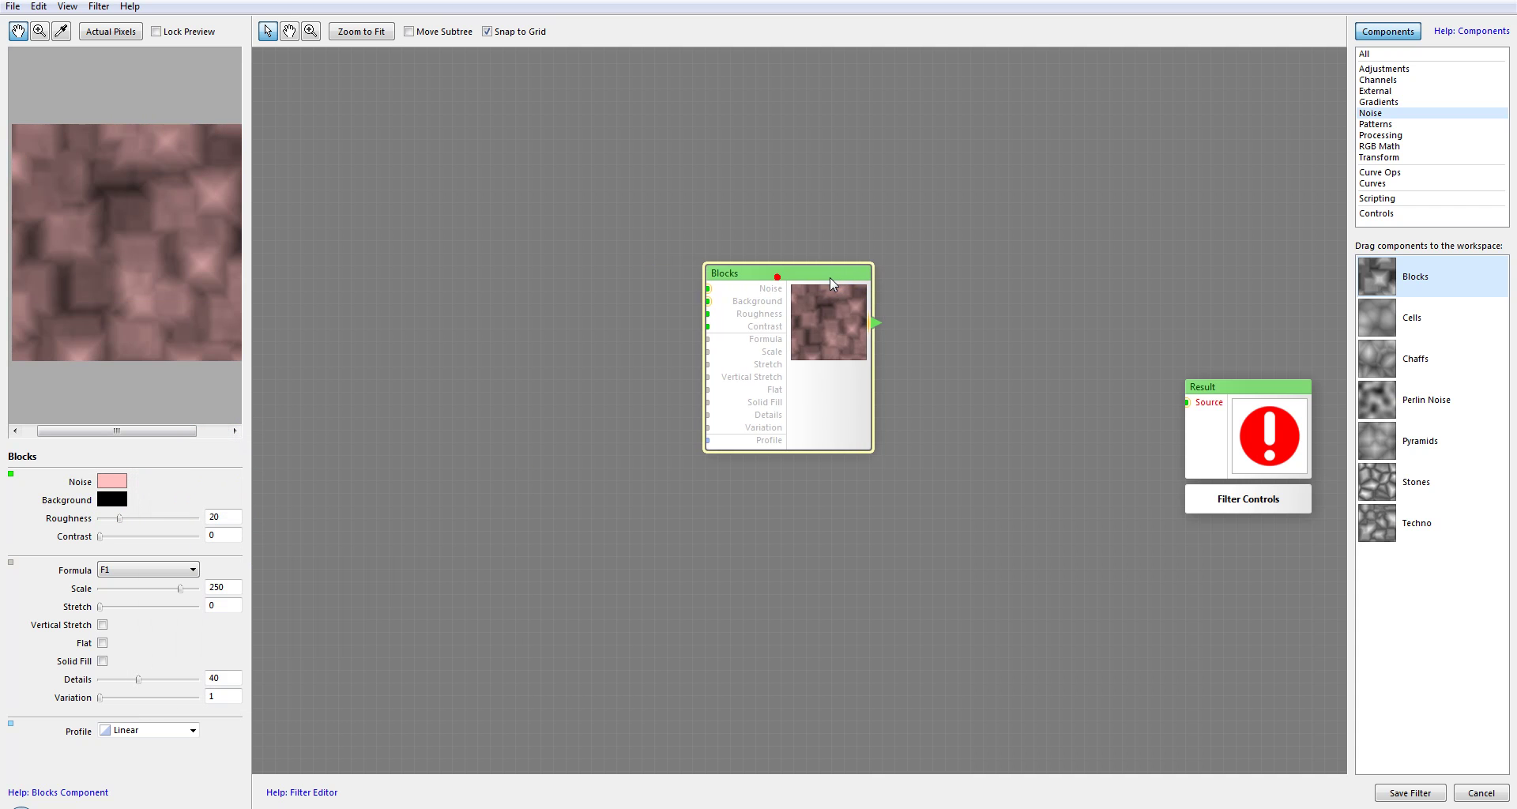
click(1384, 102)
drag(1382, 289, 450, 162)
drag(602, 221, 706, 289)
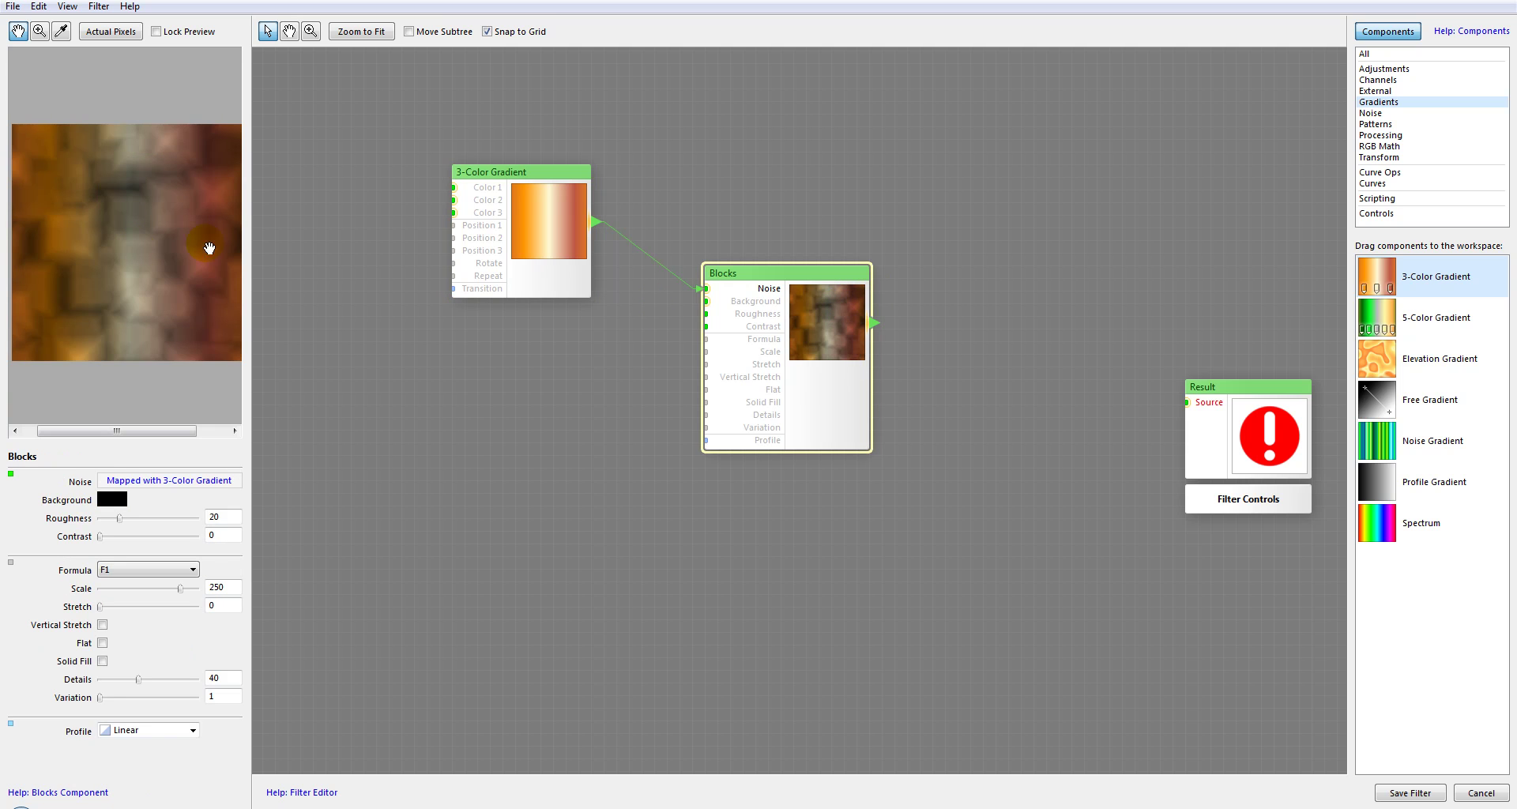
drag(566, 183, 525, 156)
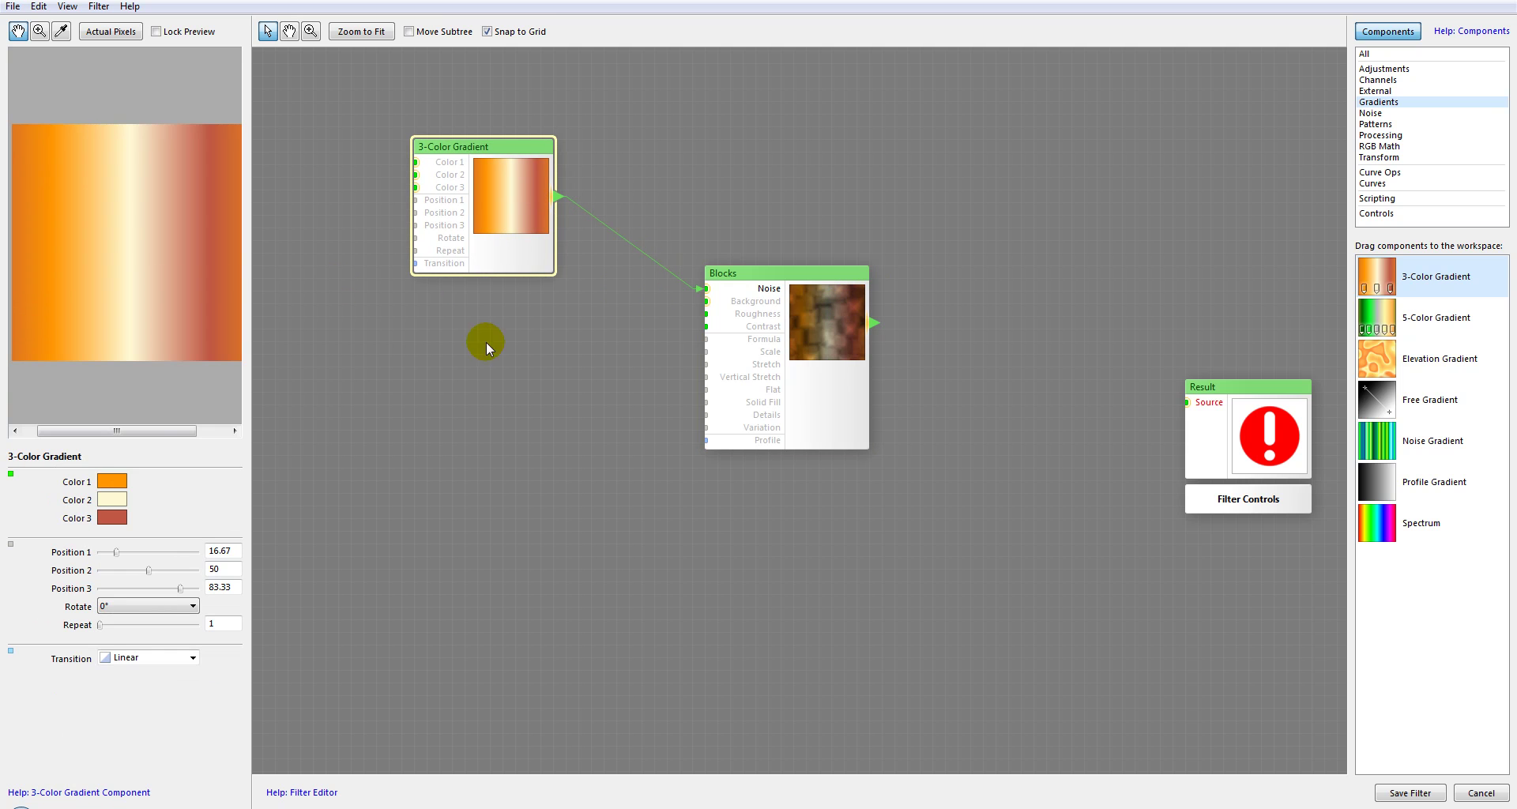
Step: Try a Roughness of 93 on the Blocks component, and reduce it to 15
click(820, 311)
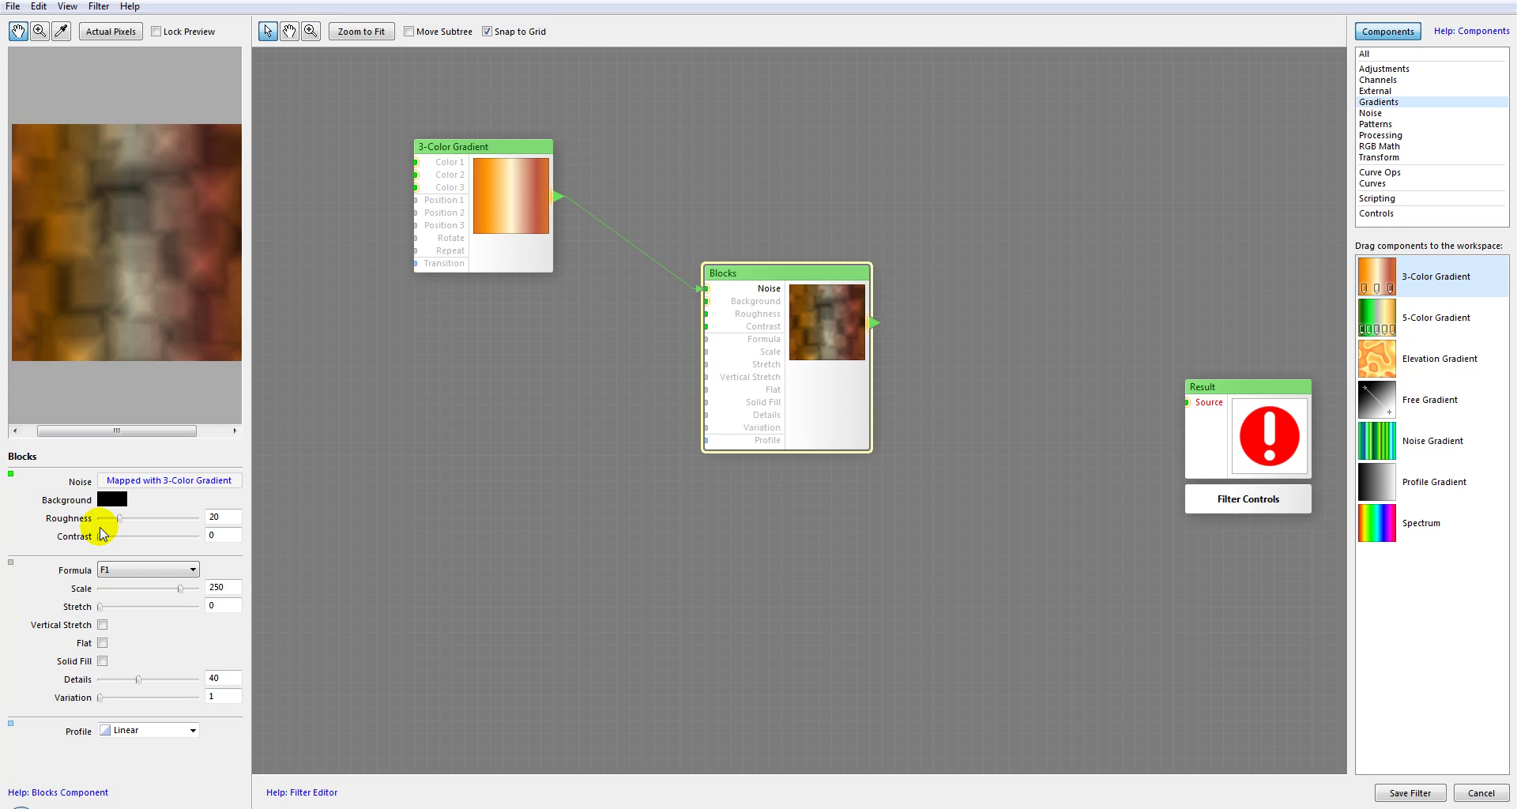
drag(125, 519, 190, 518)
click(141, 518)
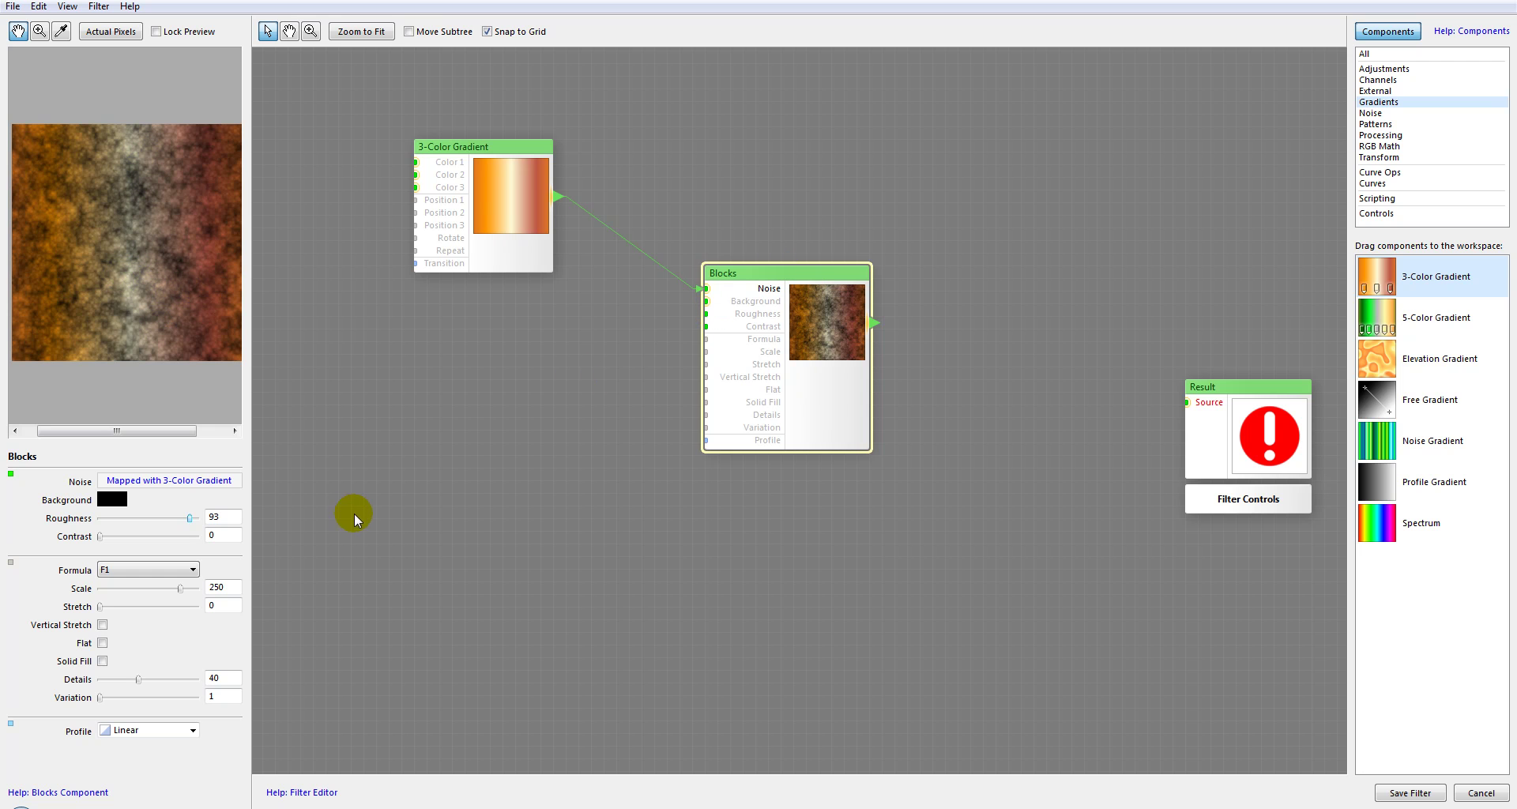
click(1375, 115)
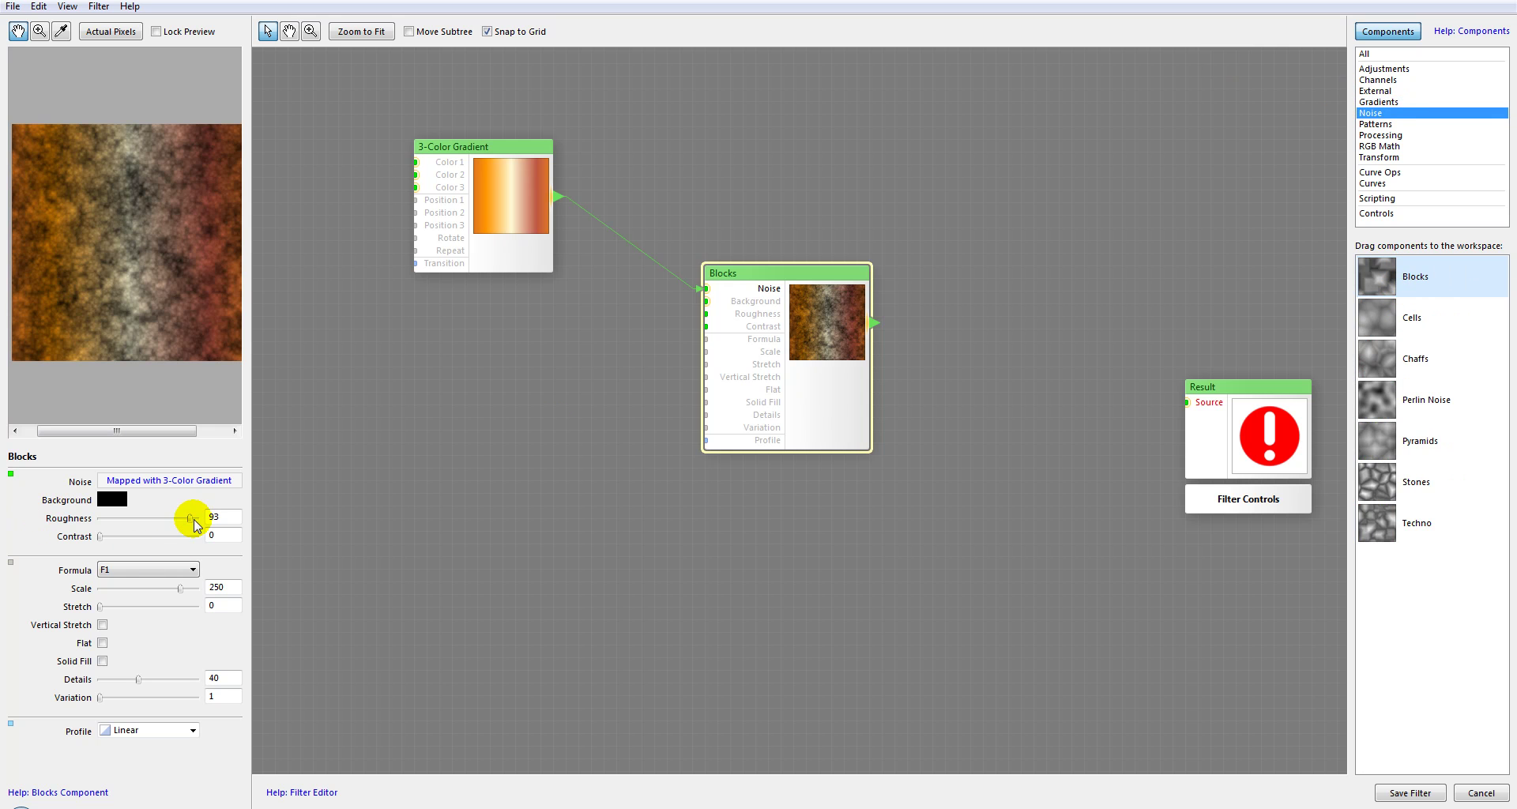
drag(182, 516, 117, 523)
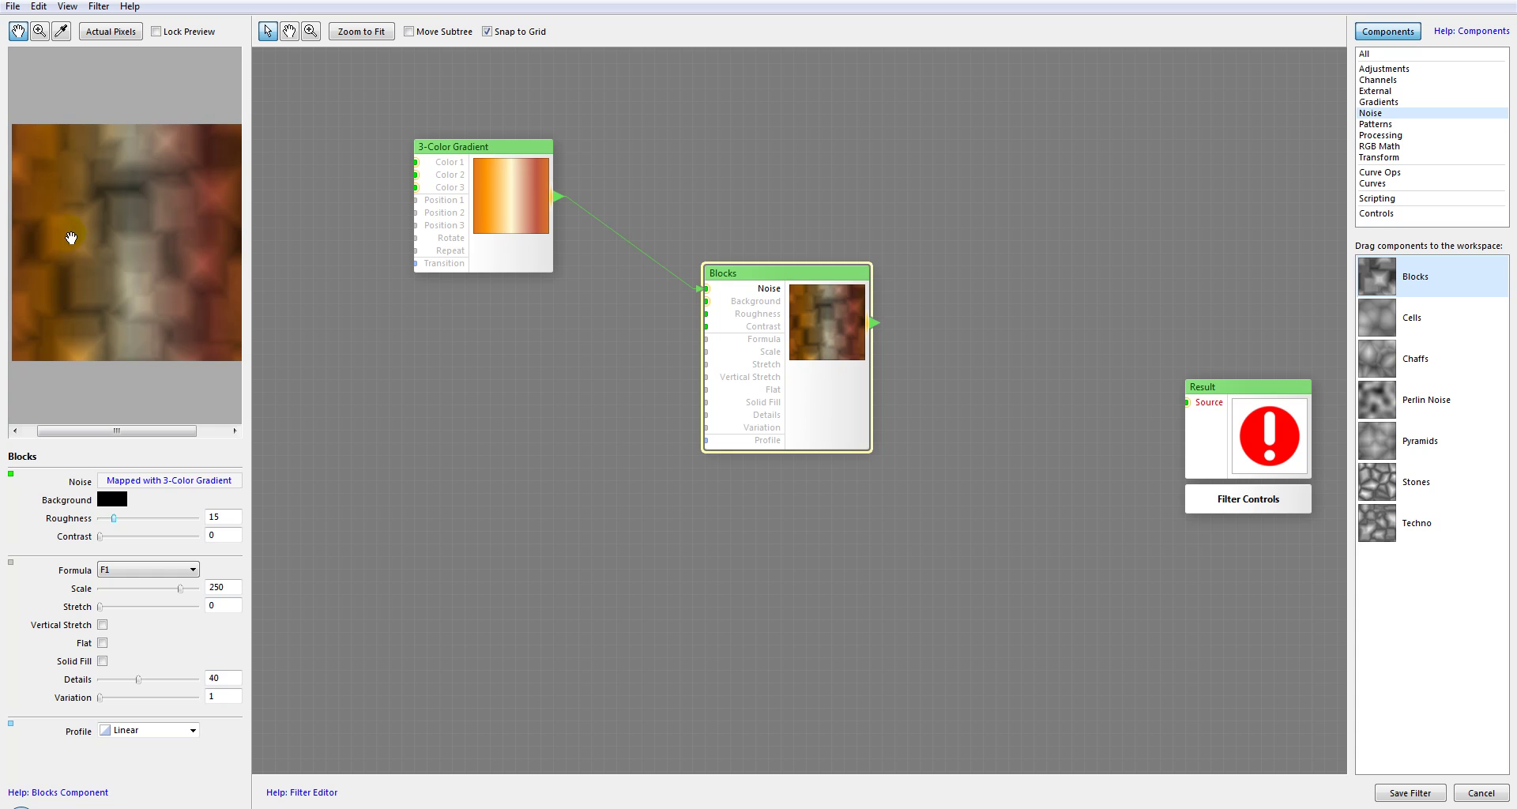
Step: Delete the 3-Color Gradient component from the workspace
click(515, 226)
key(Delete)
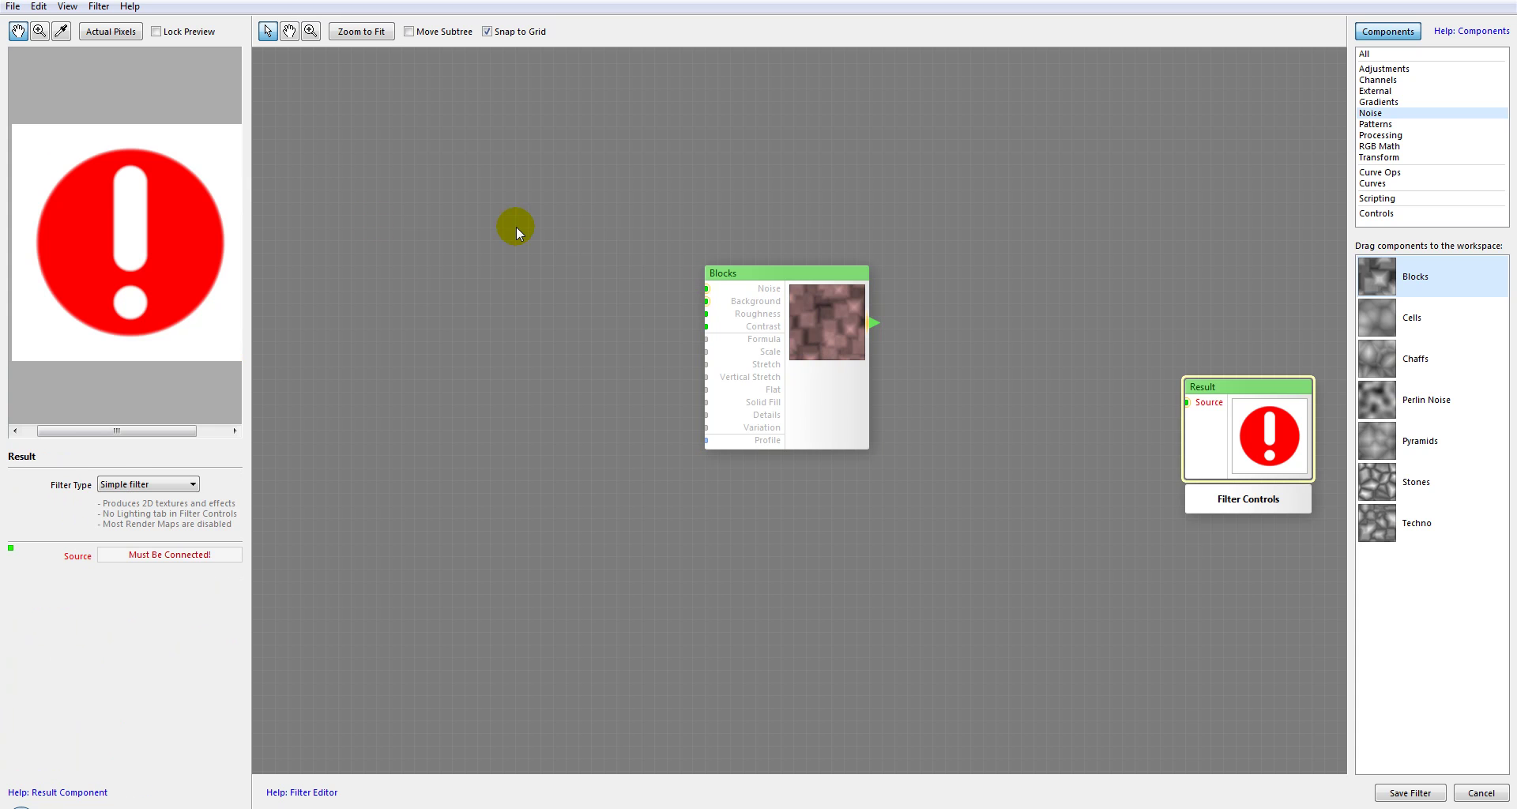
Step: Set the Blocks component's Noise colour to a near-white with saturation 0 and brightness 98.84
click(787, 332)
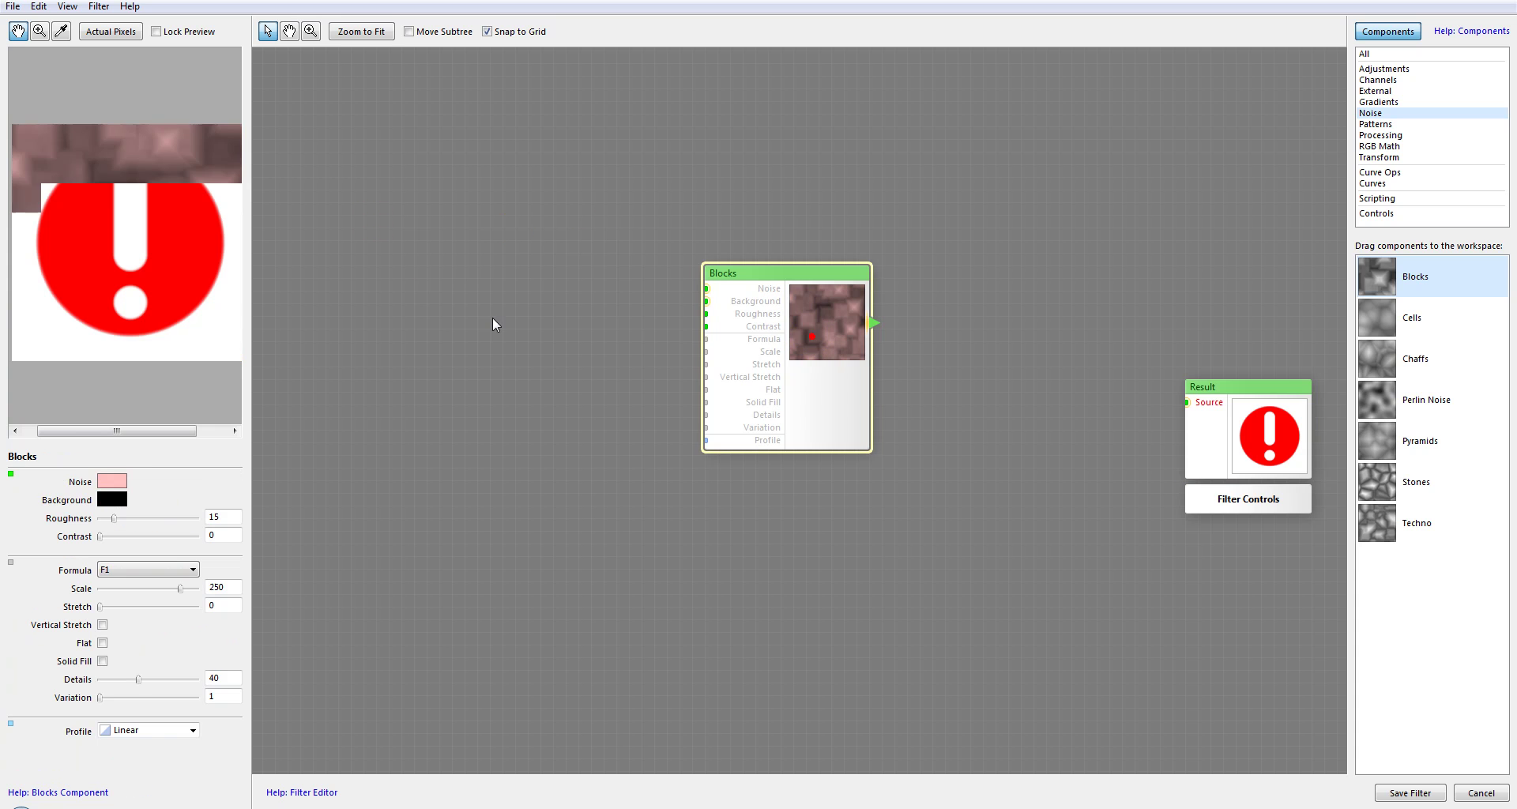
click(113, 482)
click(232, 490)
drag(232, 490, 159, 478)
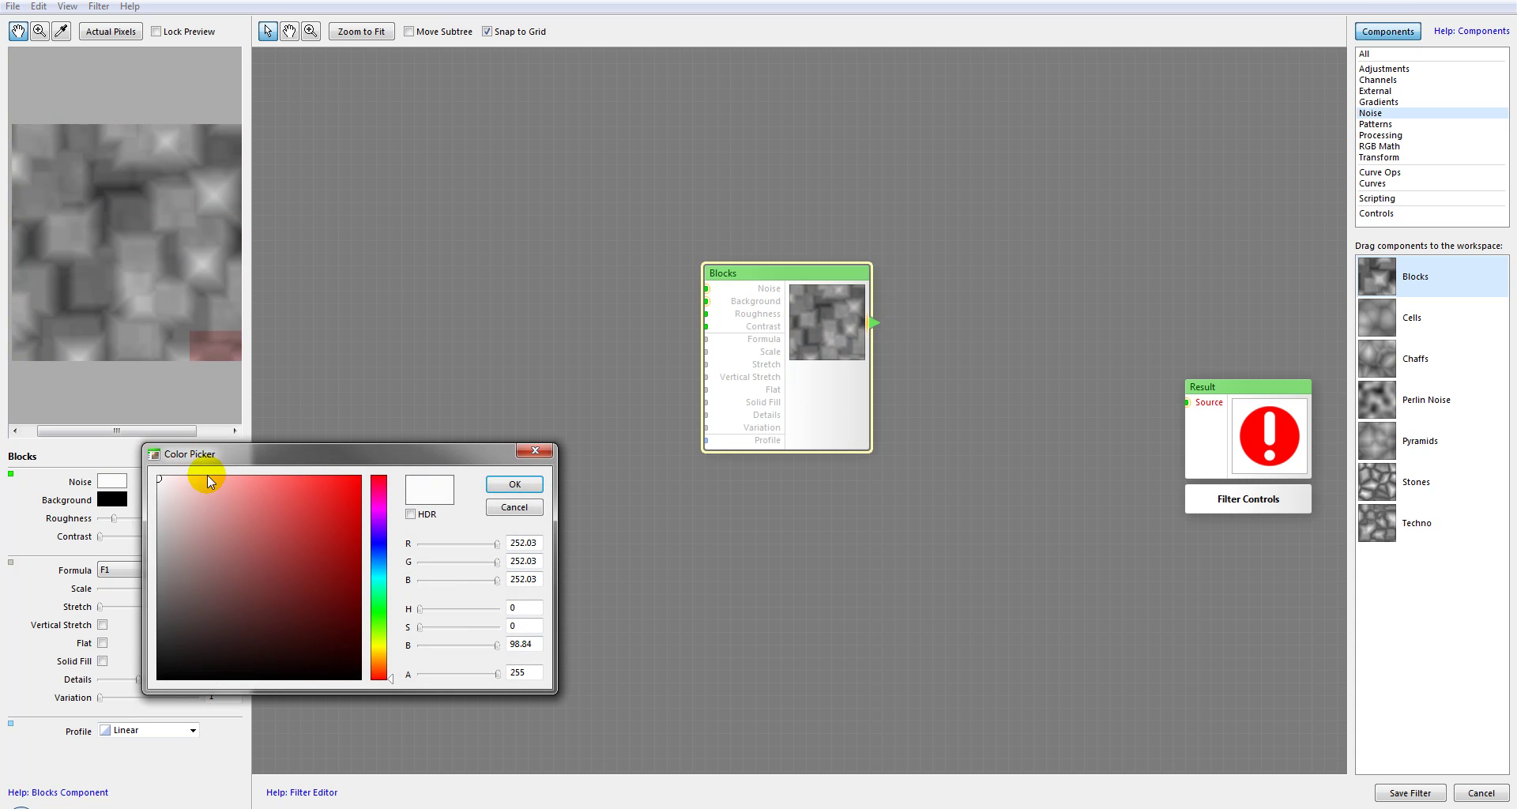
click(512, 487)
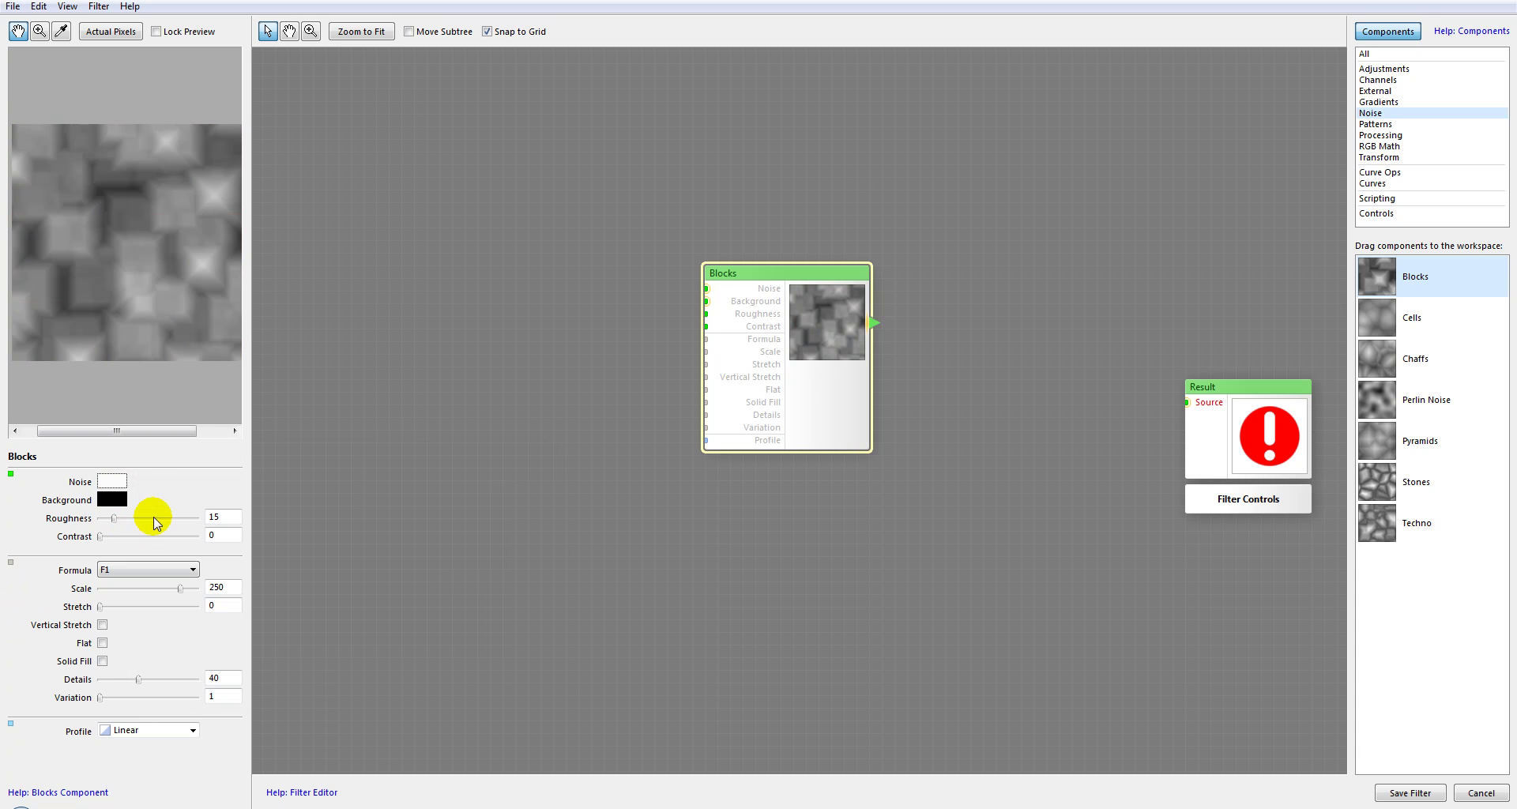
Step: Set the Blocks Roughness to 0, and try a Contrast of 68 before settling on 20
drag(111, 519, 74, 531)
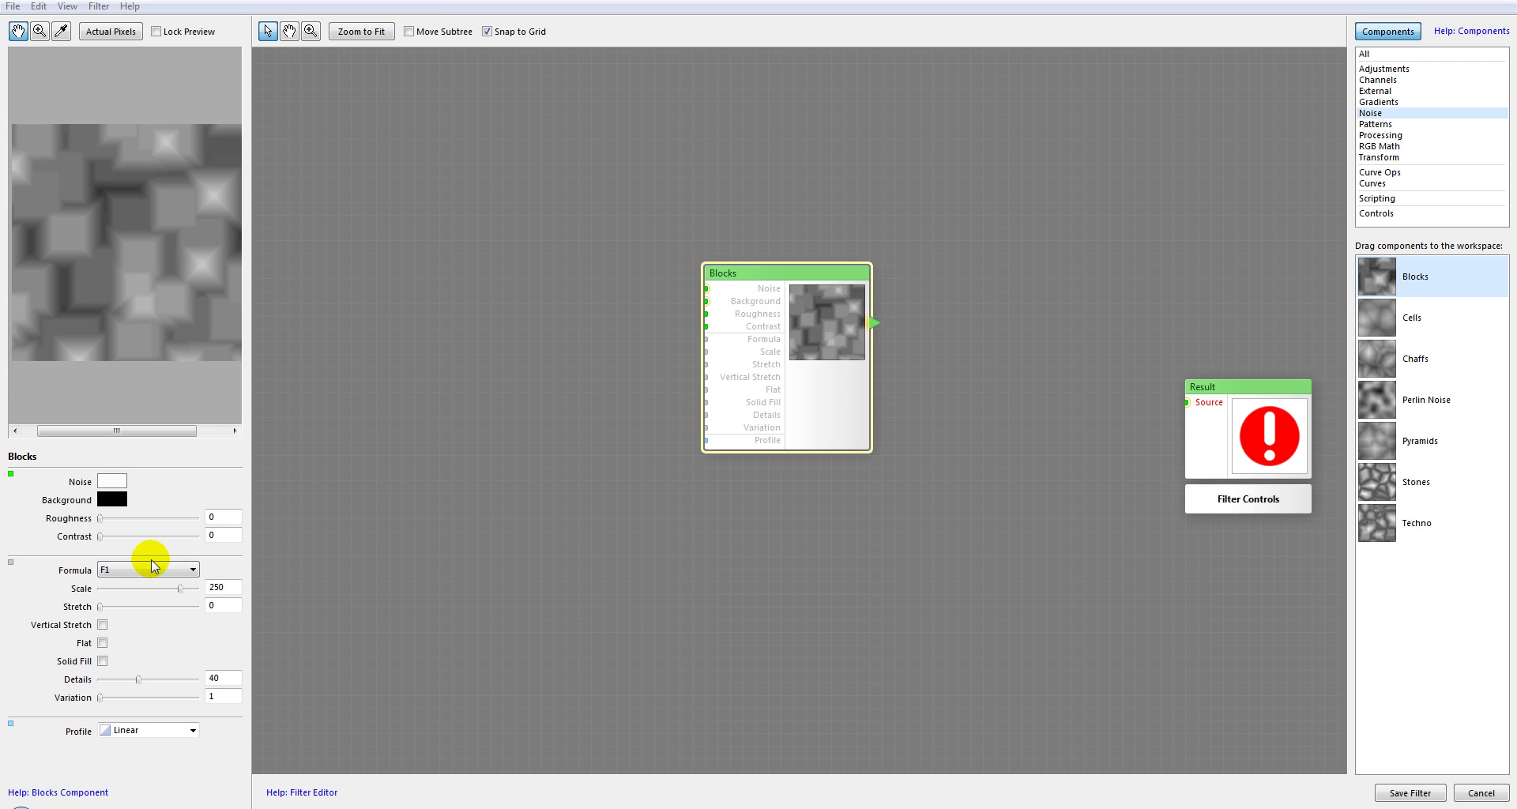
drag(102, 538, 165, 538)
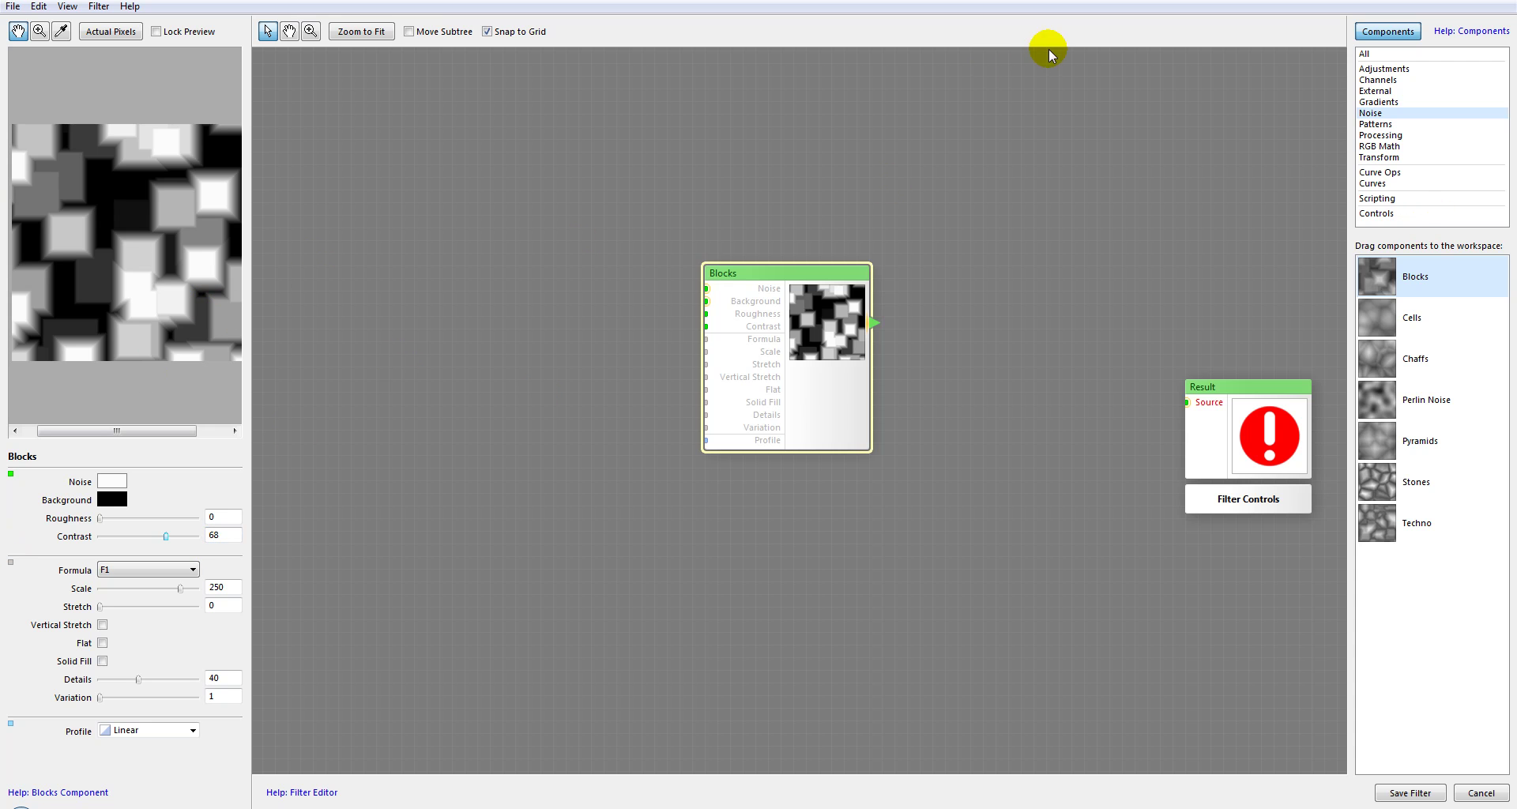
drag(165, 537, 120, 538)
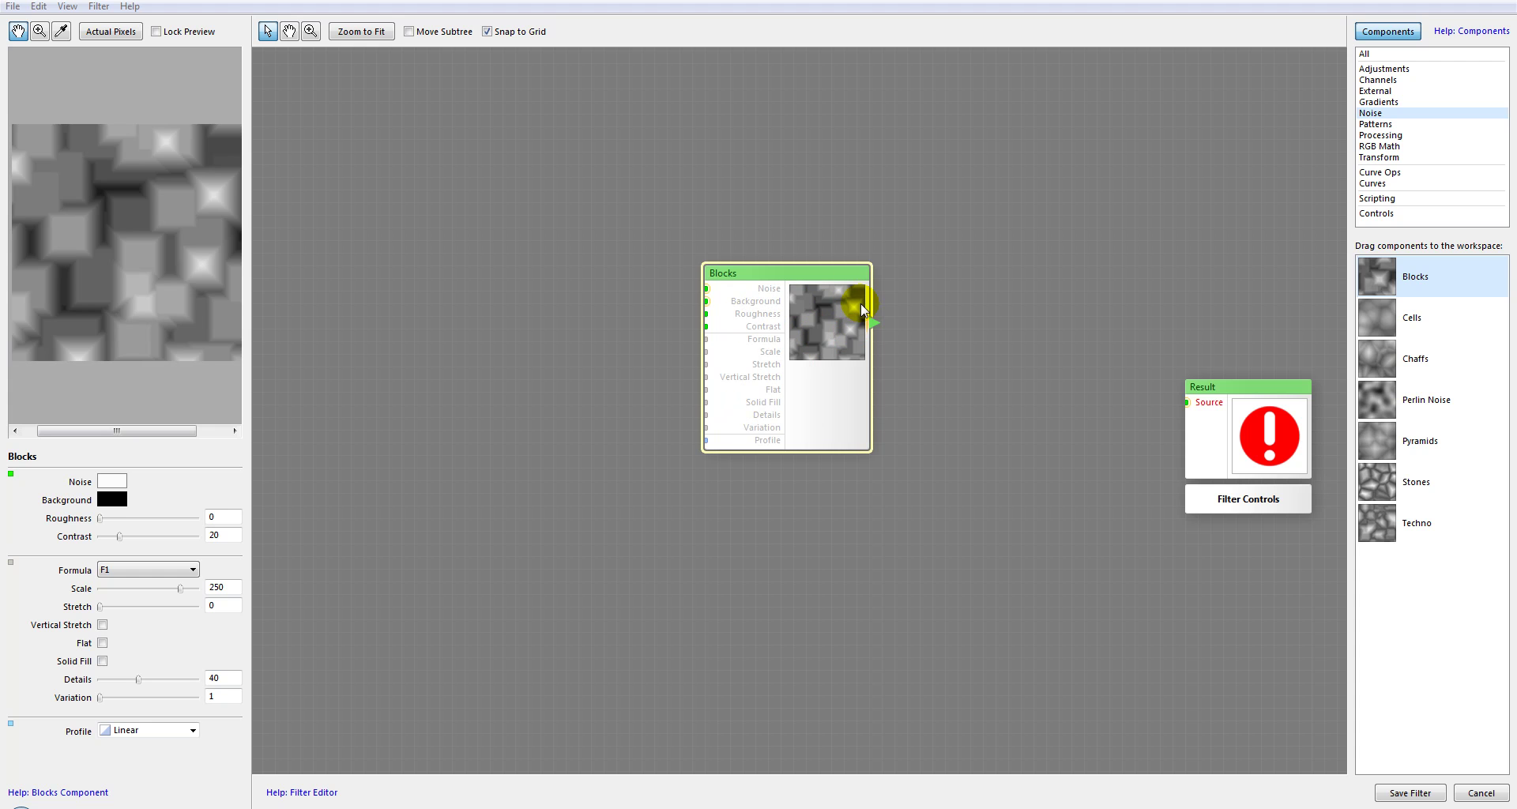
Step: Try formulas F2, F3 and F4 on the Blocks component, and return the formula to F1
click(188, 570)
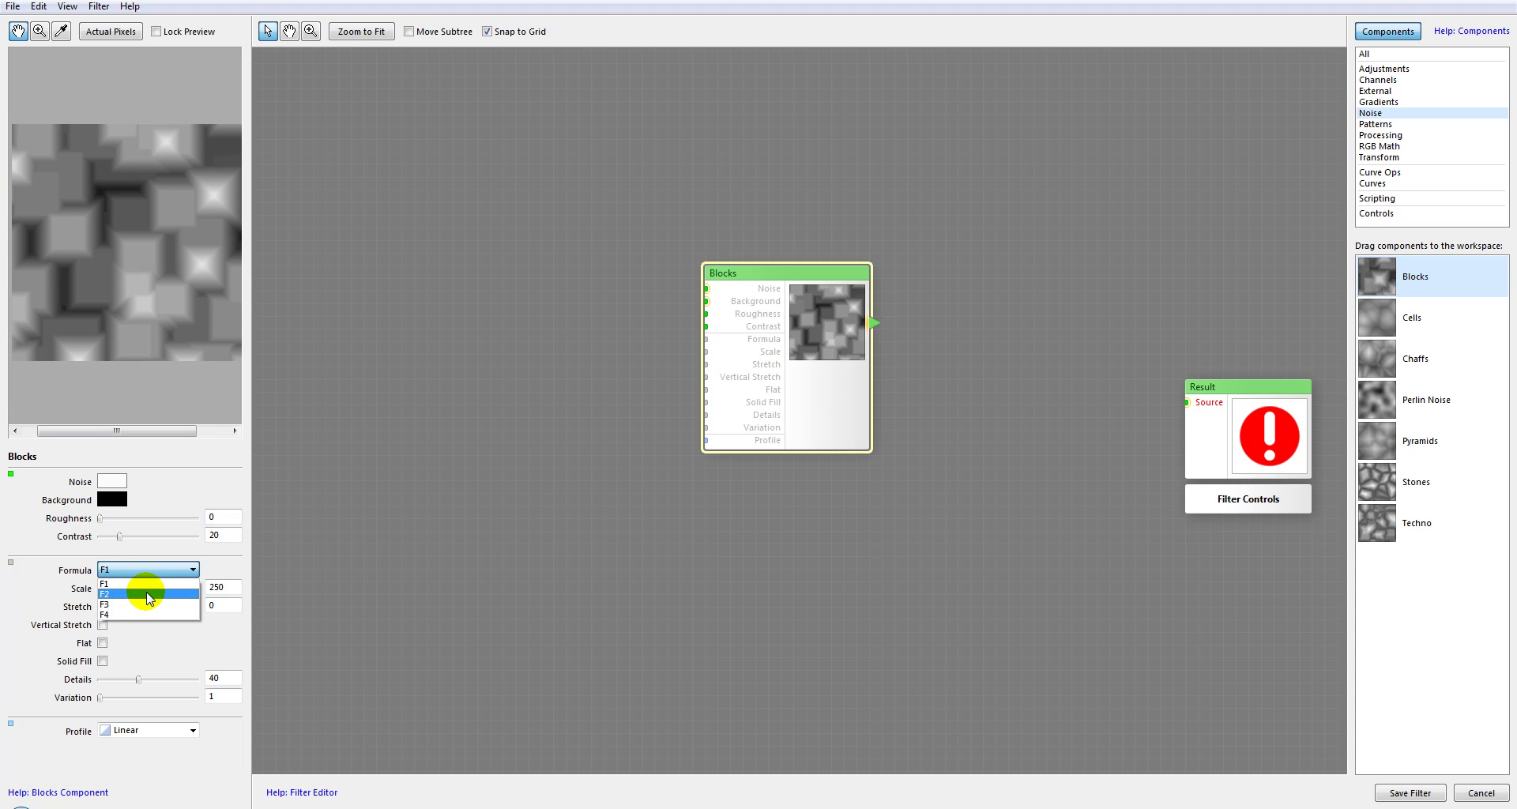
click(148, 593)
click(171, 569)
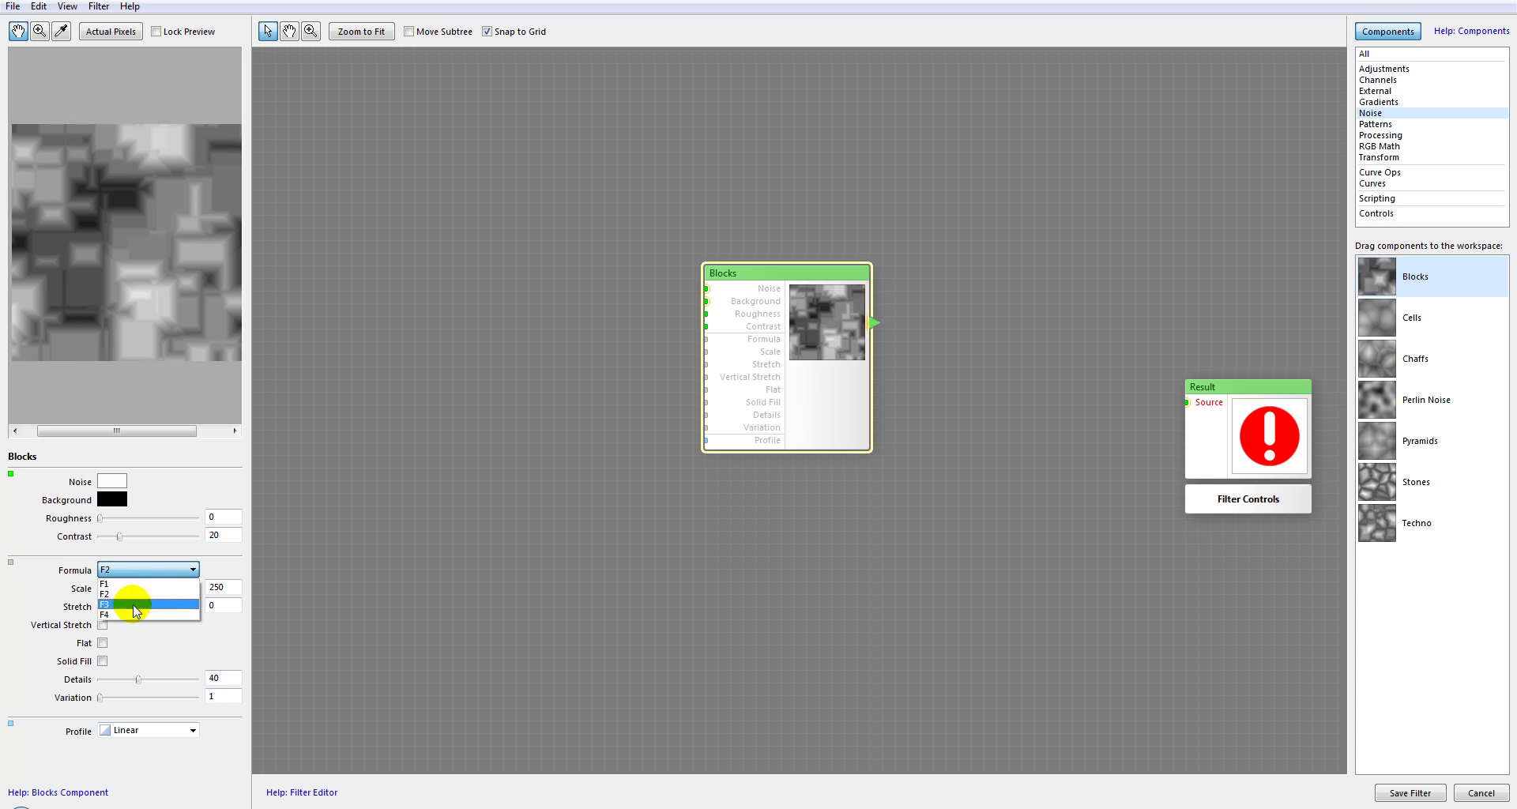
click(135, 607)
click(156, 569)
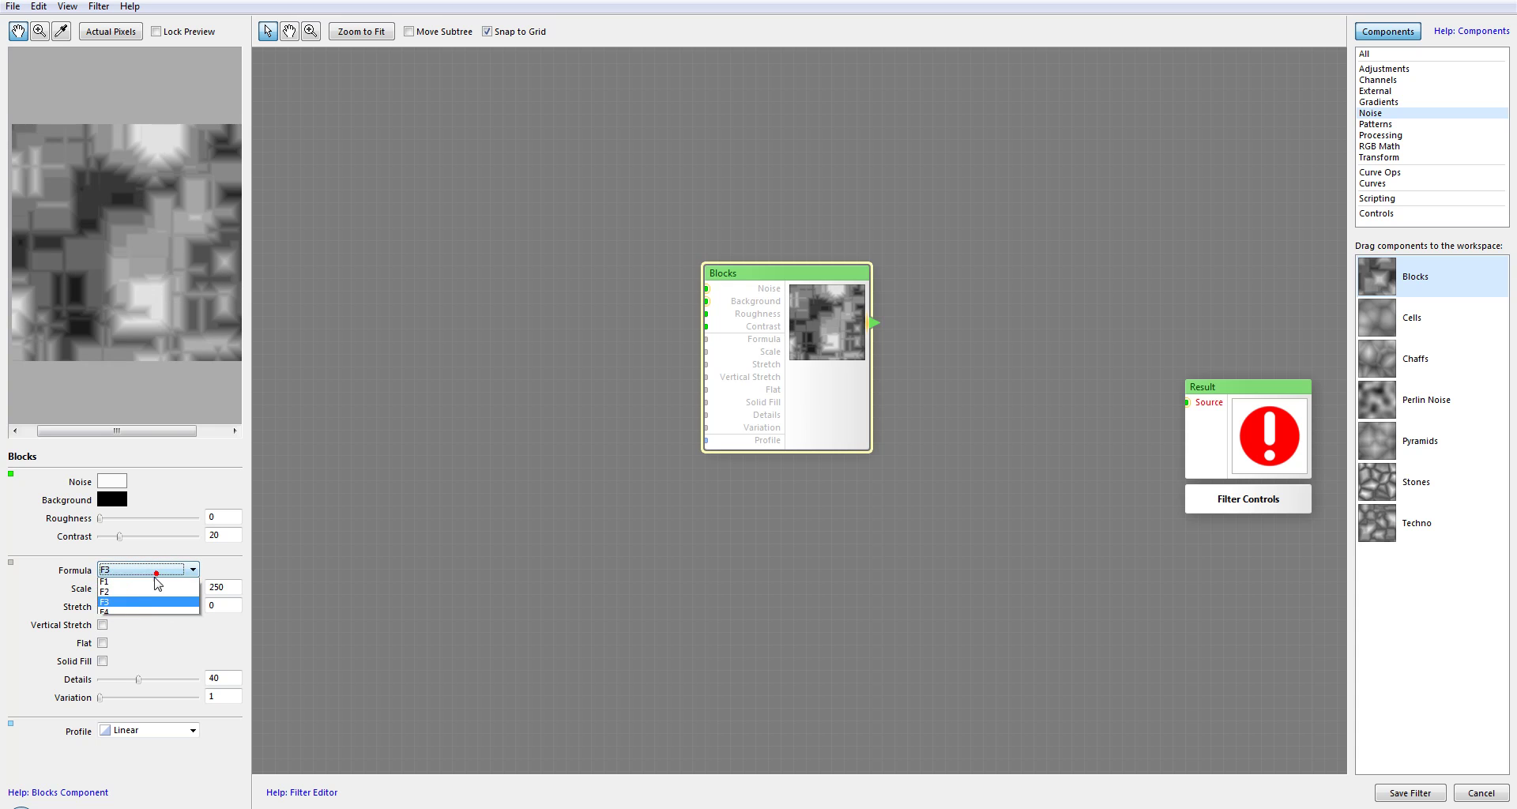
click(141, 616)
click(160, 568)
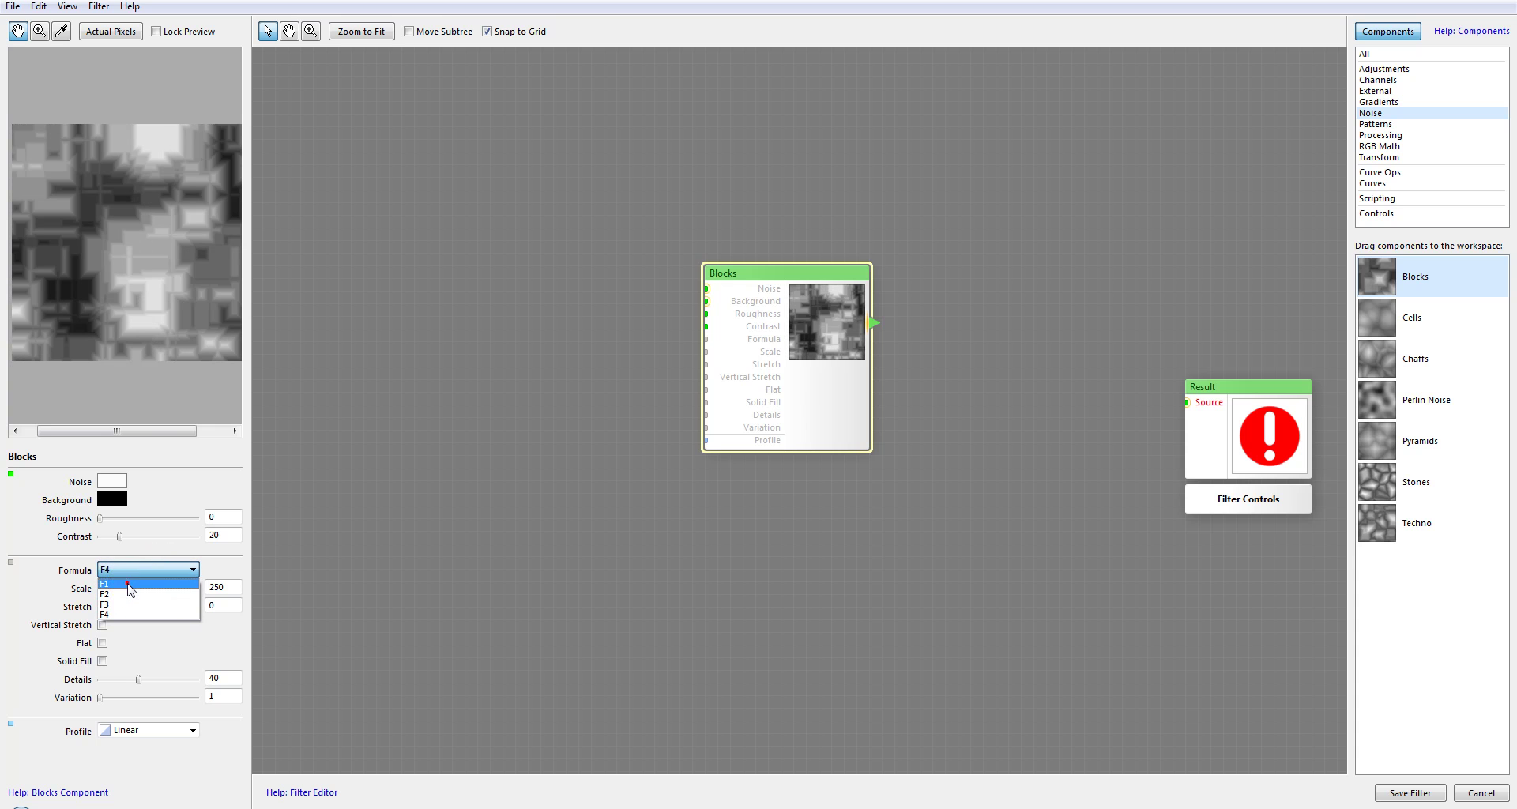
click(126, 583)
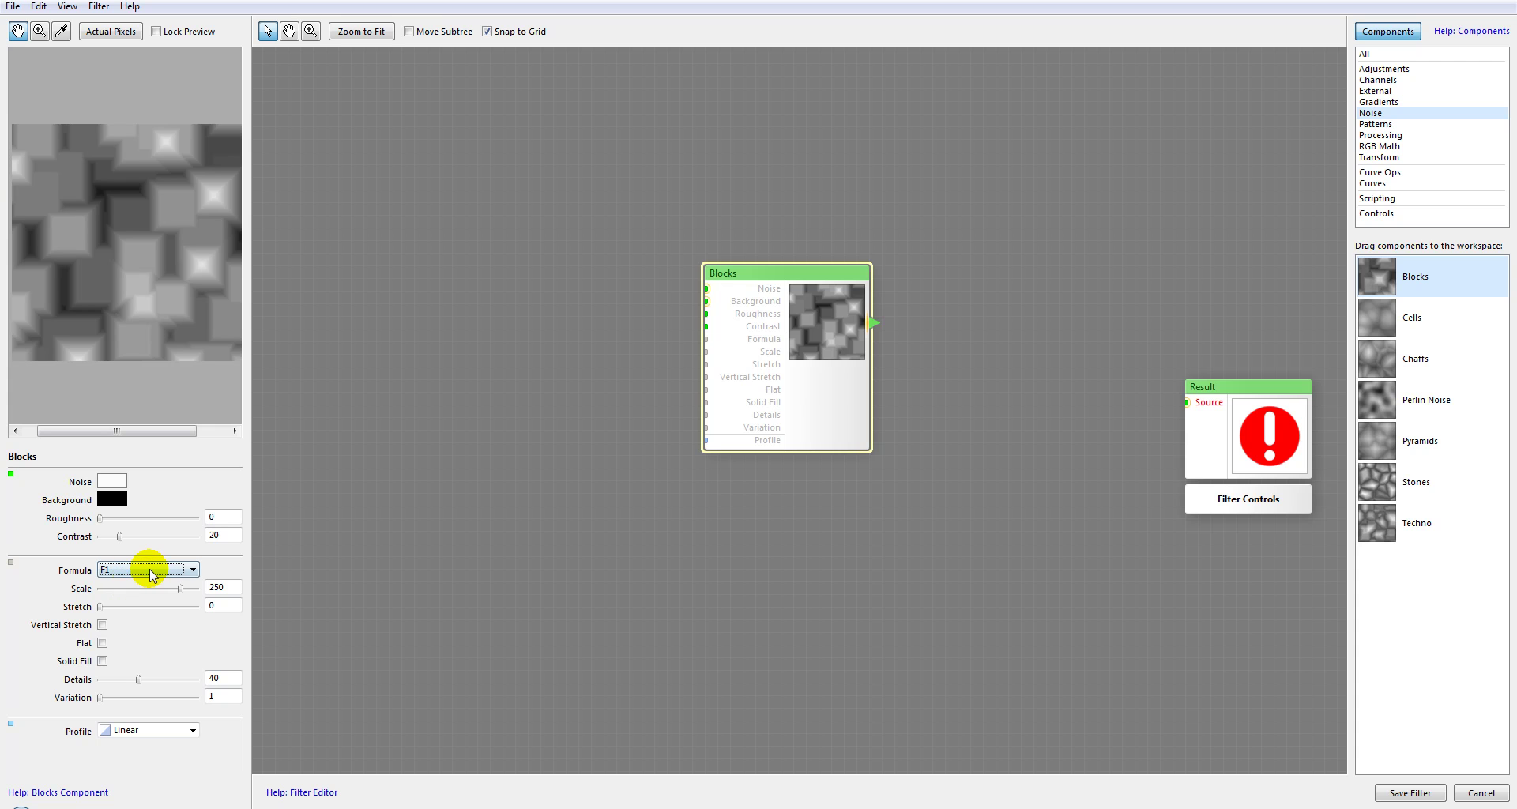
Step: Compare formulas F4 and F3 once more in the preview, and restore the Blocks formula to F1
click(134, 570)
click(126, 613)
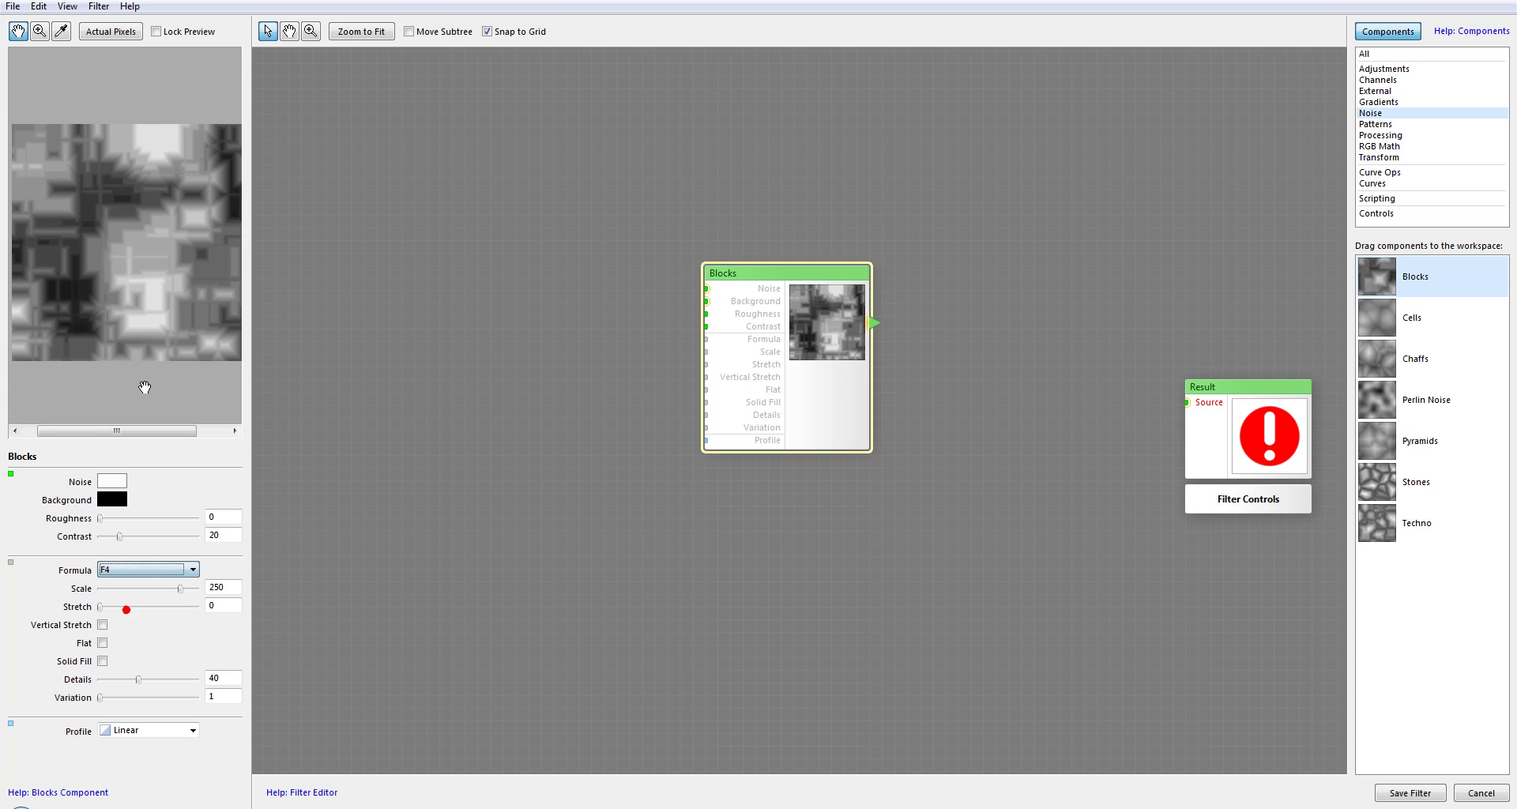
click(170, 233)
click(178, 575)
click(149, 605)
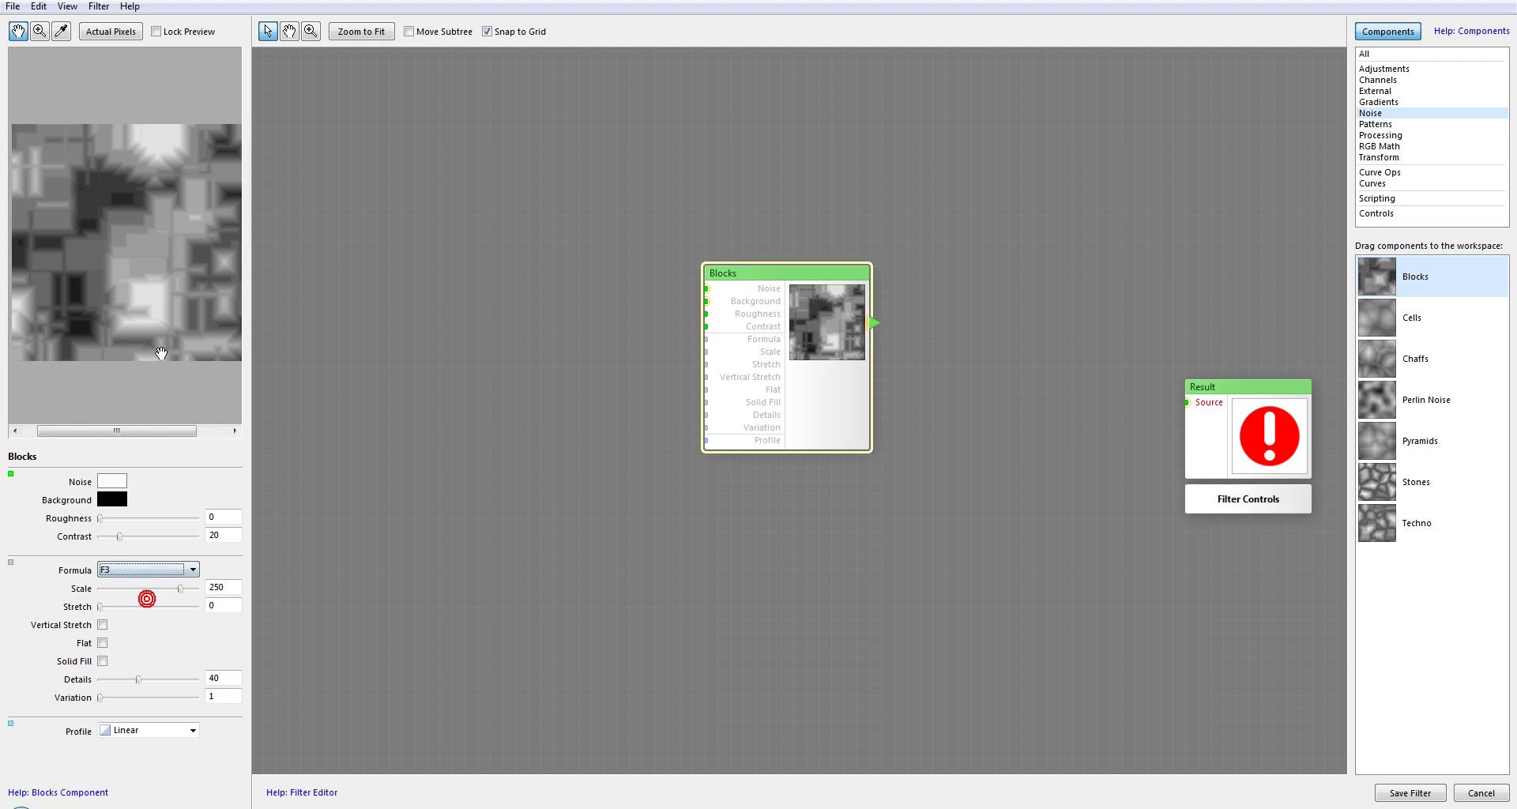
click(186, 569)
click(142, 580)
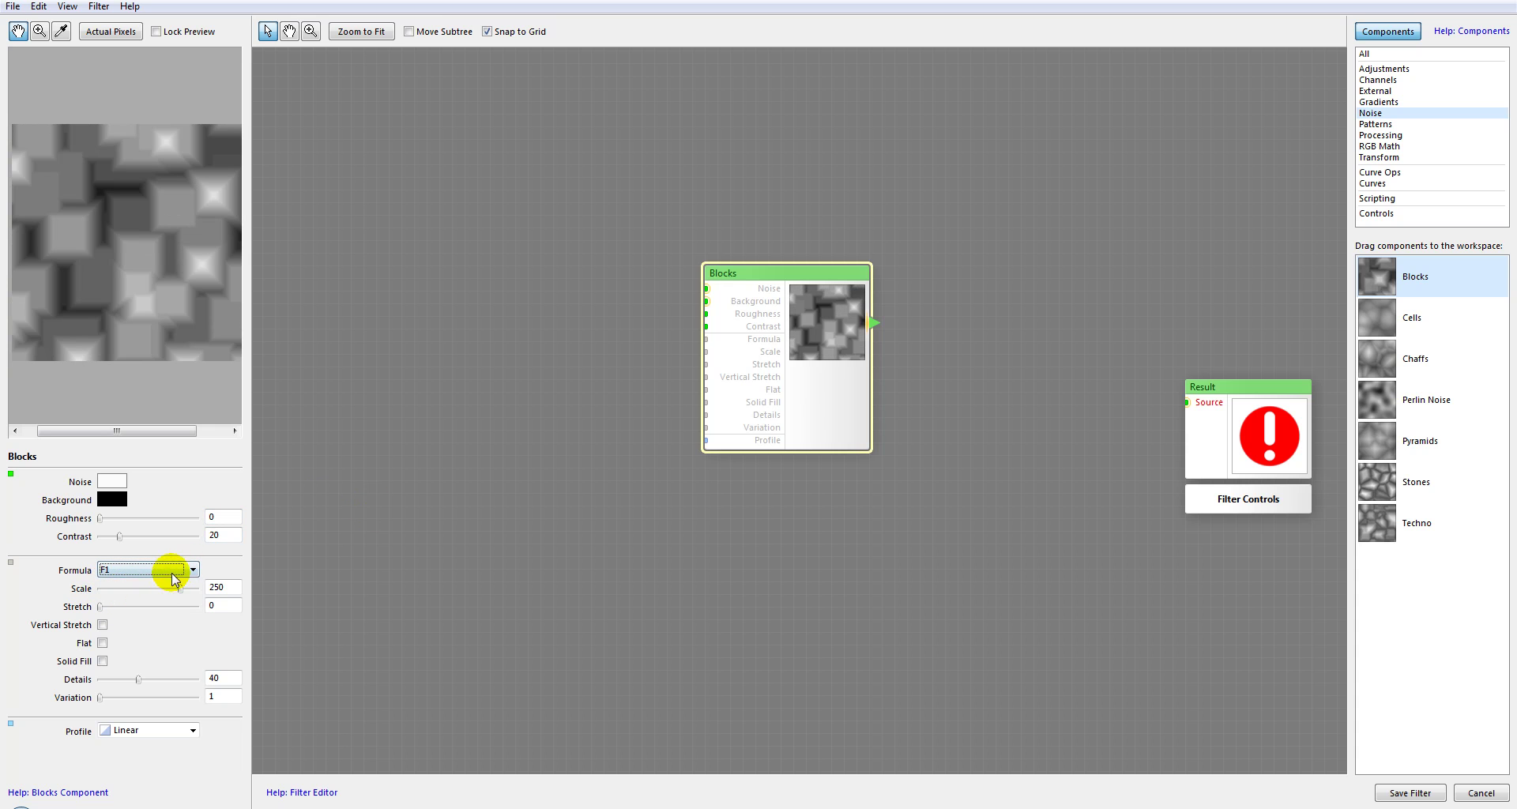
Step: Set the Blocks Scale to 228, and try a Stretch of 100 before resetting Stretch to 0
mouse_move(180, 589)
mouse_down()
mouse_move(163, 591)
mouse_move(176, 589)
mouse_up()
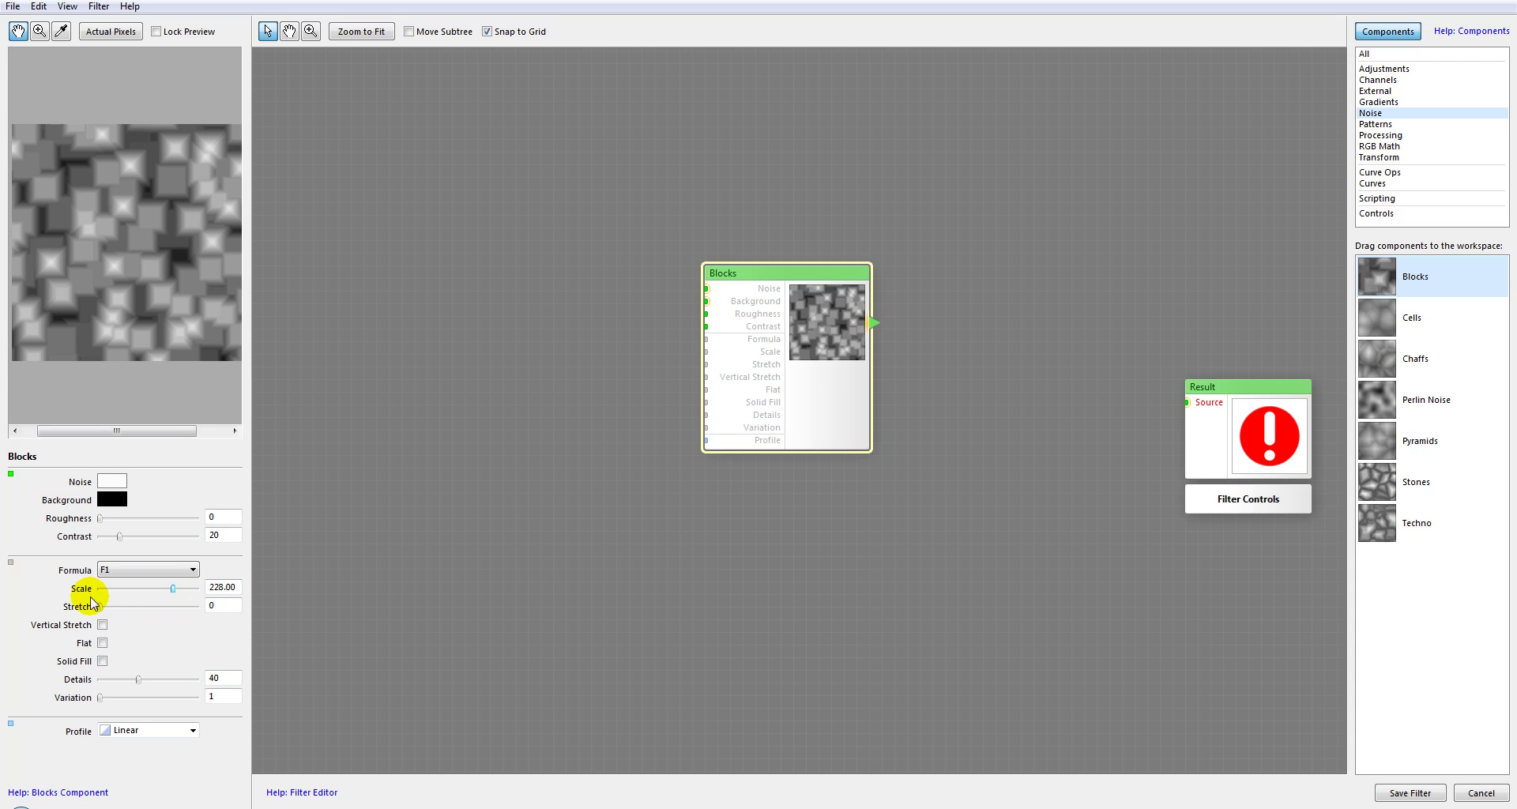
drag(101, 608, 214, 614)
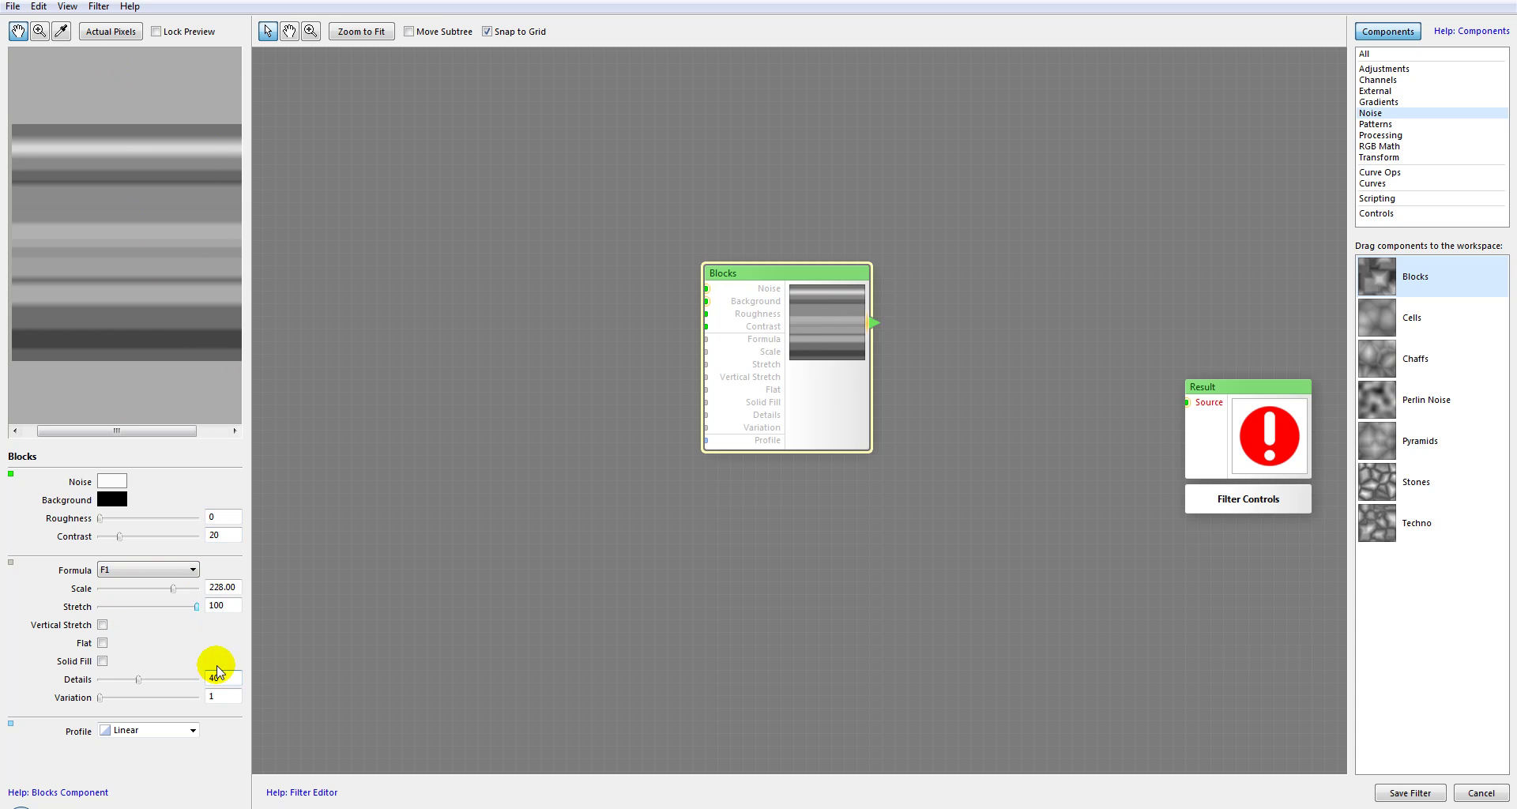
drag(196, 607, 87, 607)
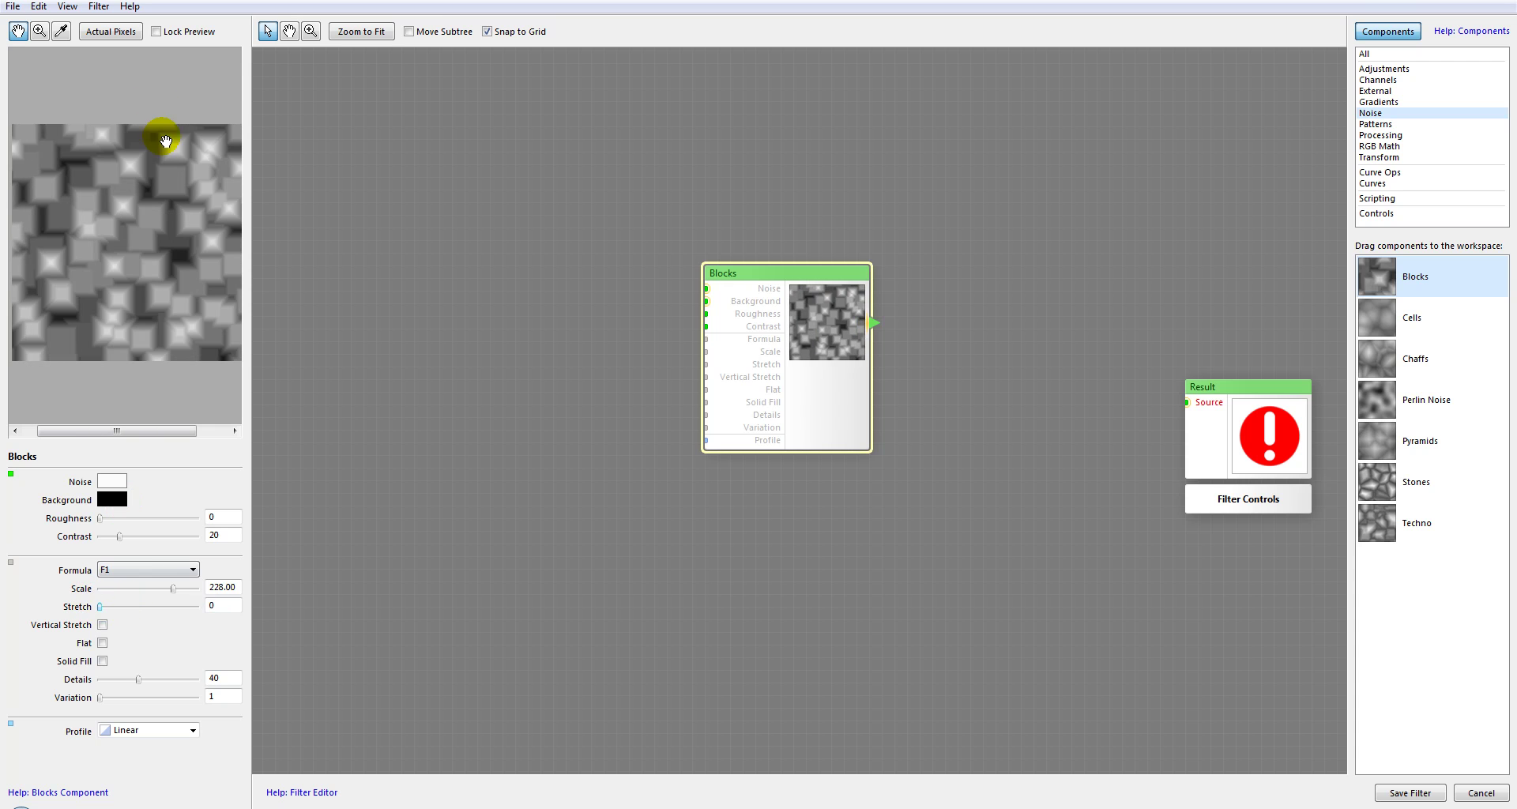
mouse_move(101, 607)
mouse_down()
mouse_move(210, 608)
mouse_move(91, 606)
mouse_move(89, 636)
mouse_up()
click(102, 624)
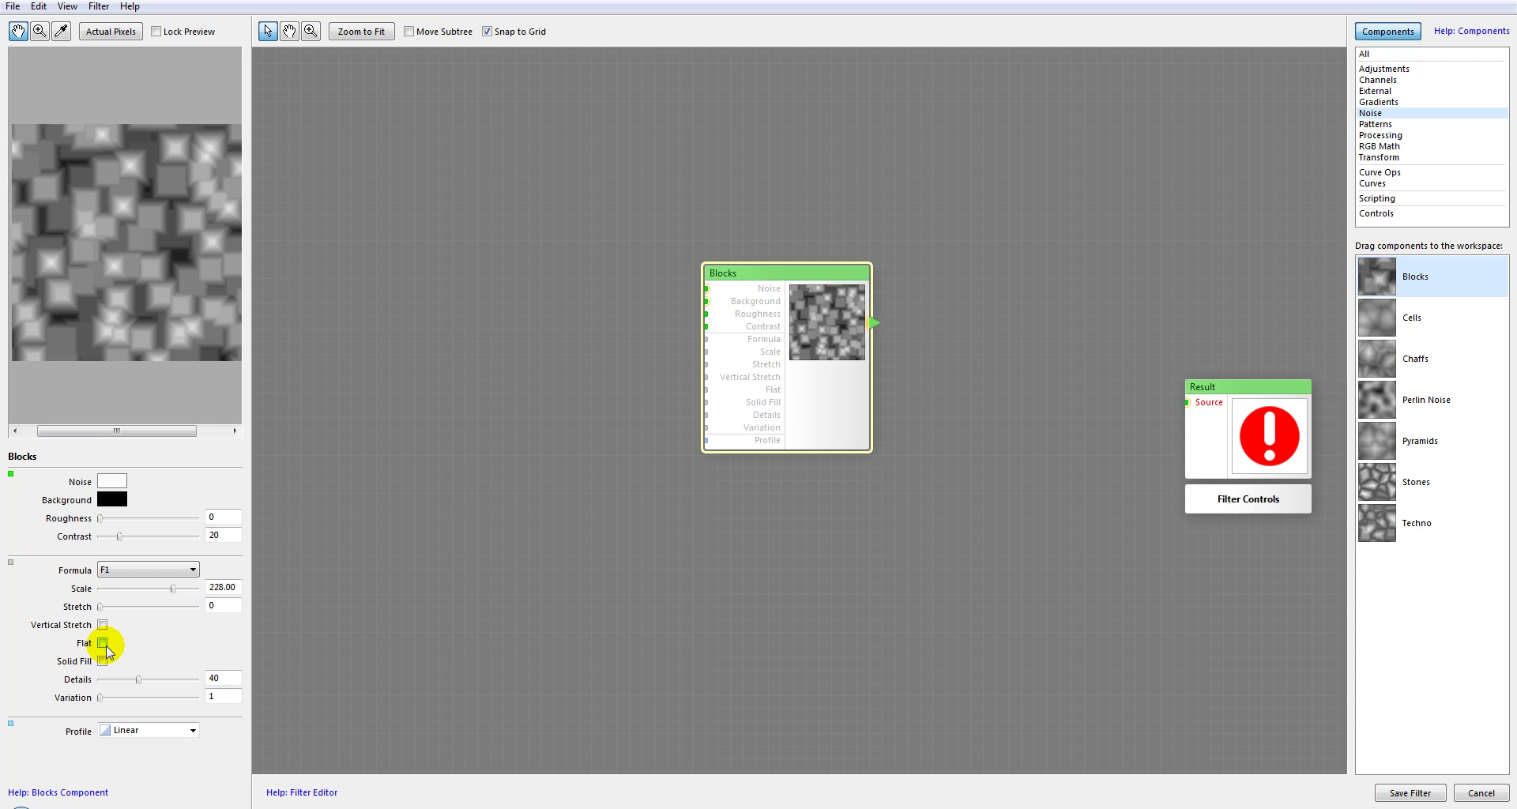
Step: Toggle the Flat option on the Blocks component to compare both looks, leaving it disabled
click(105, 645)
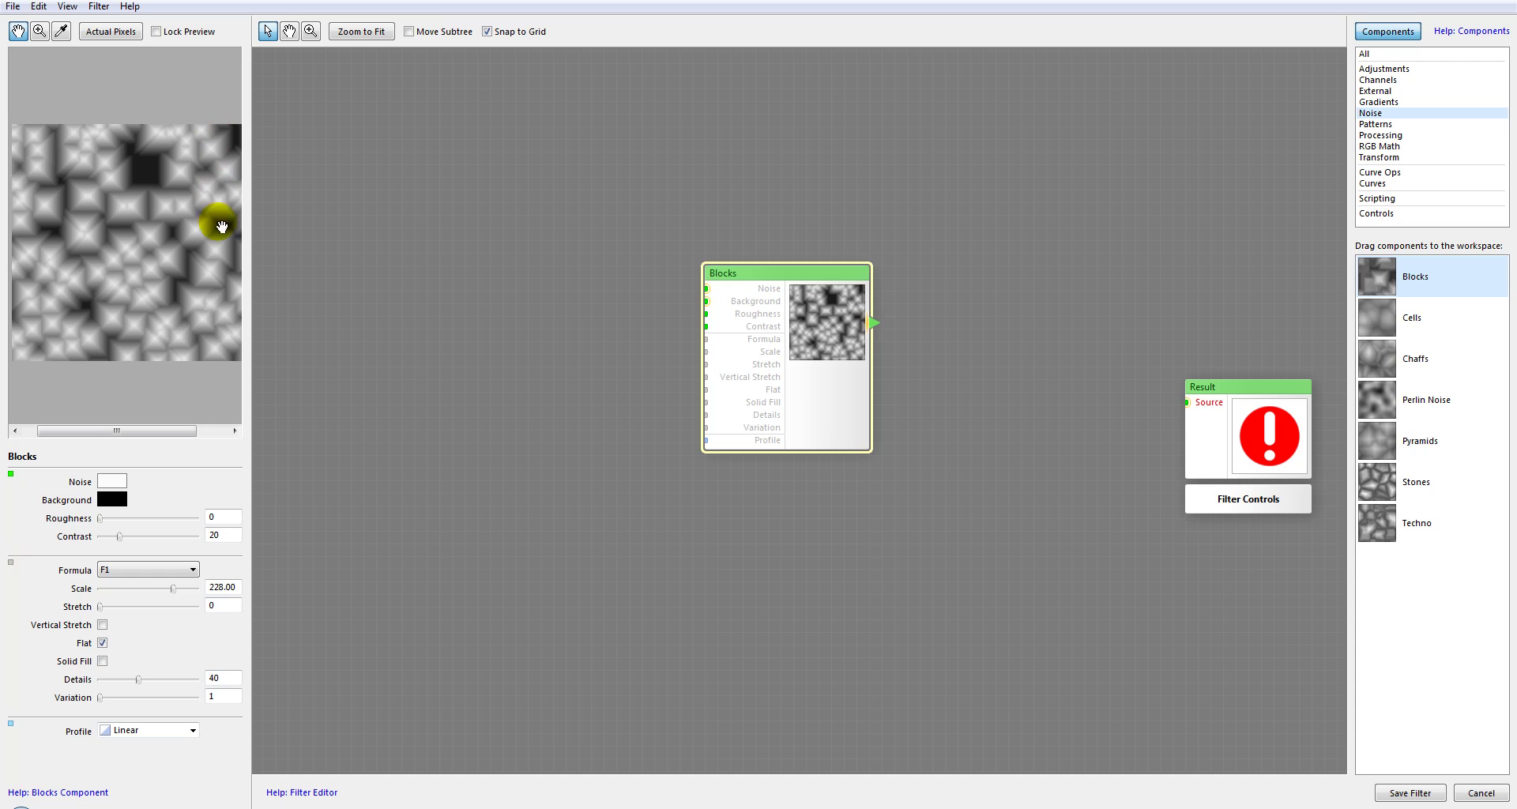
click(103, 643)
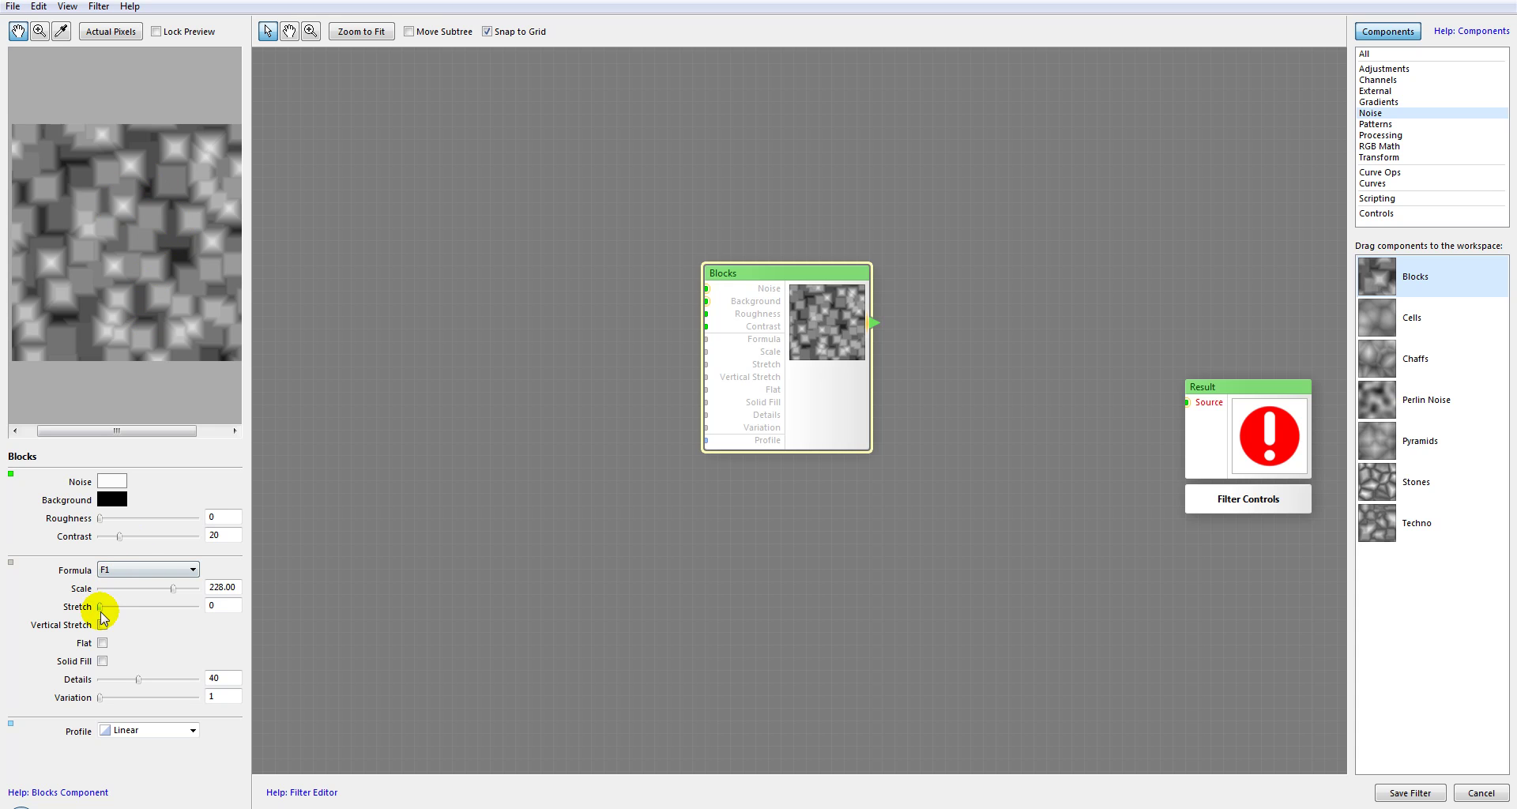
click(102, 642)
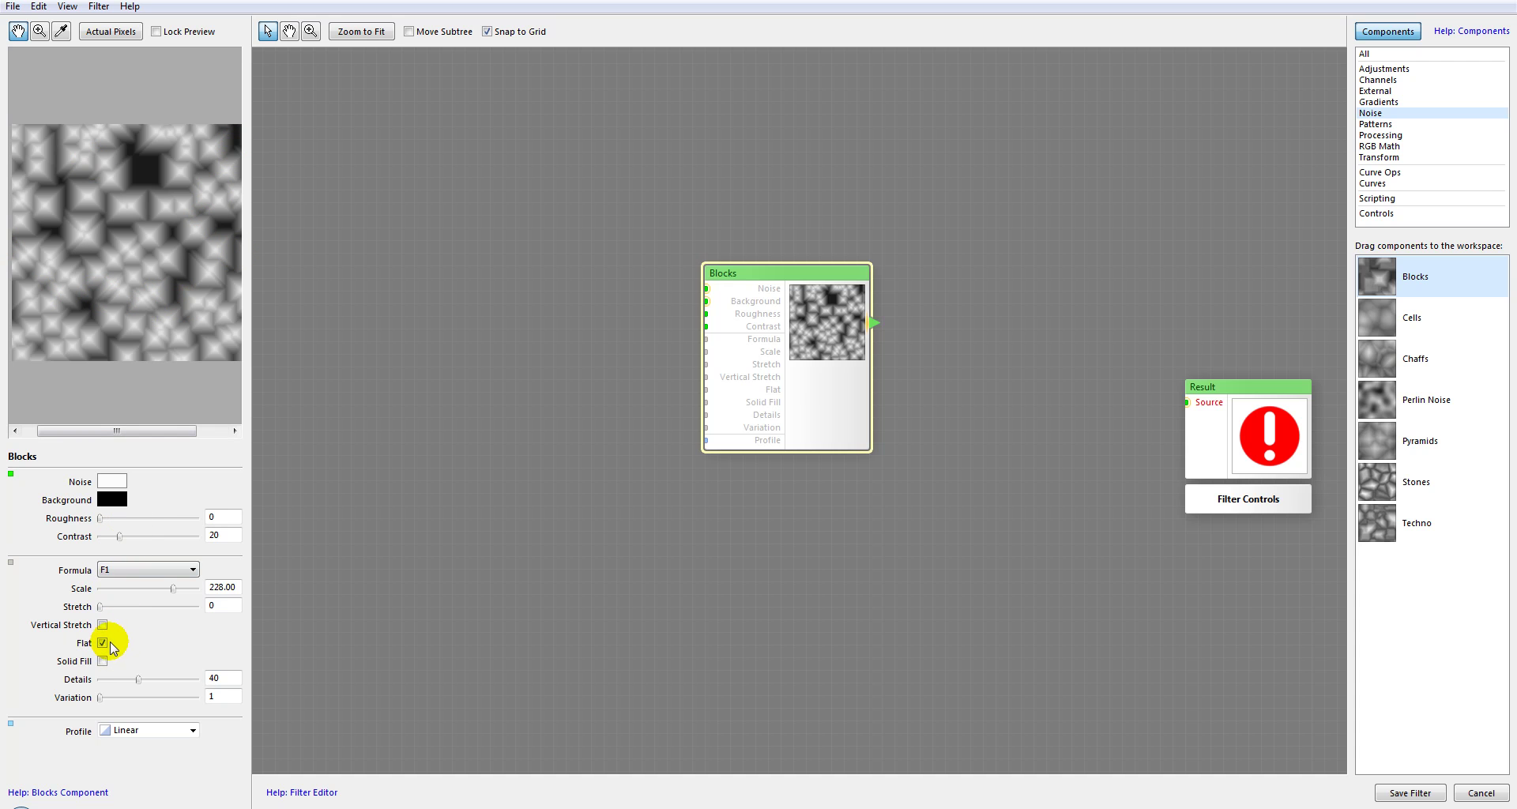
click(102, 643)
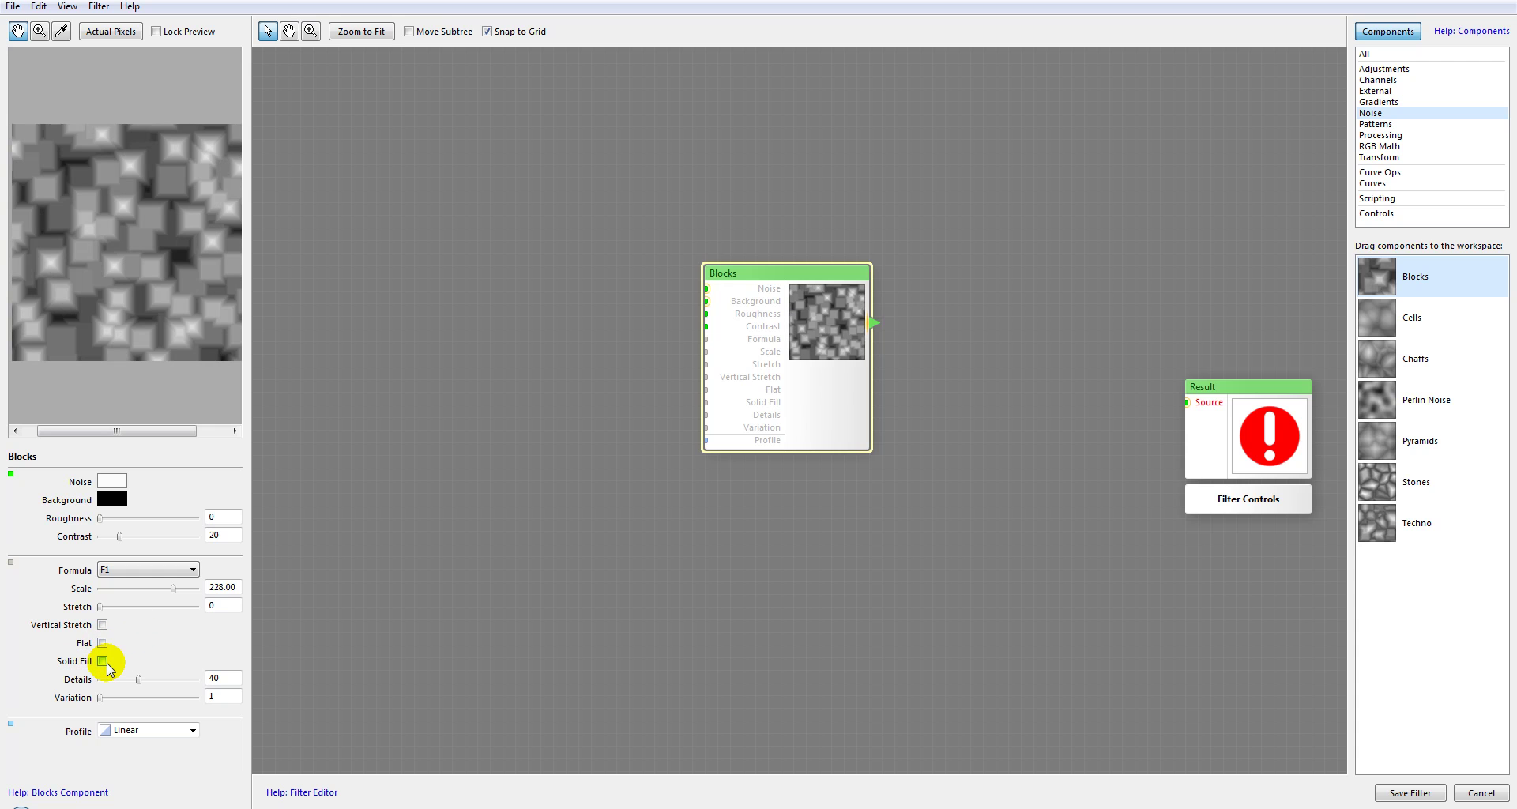
Step: Enable Solid Fill on the Blocks component
click(107, 664)
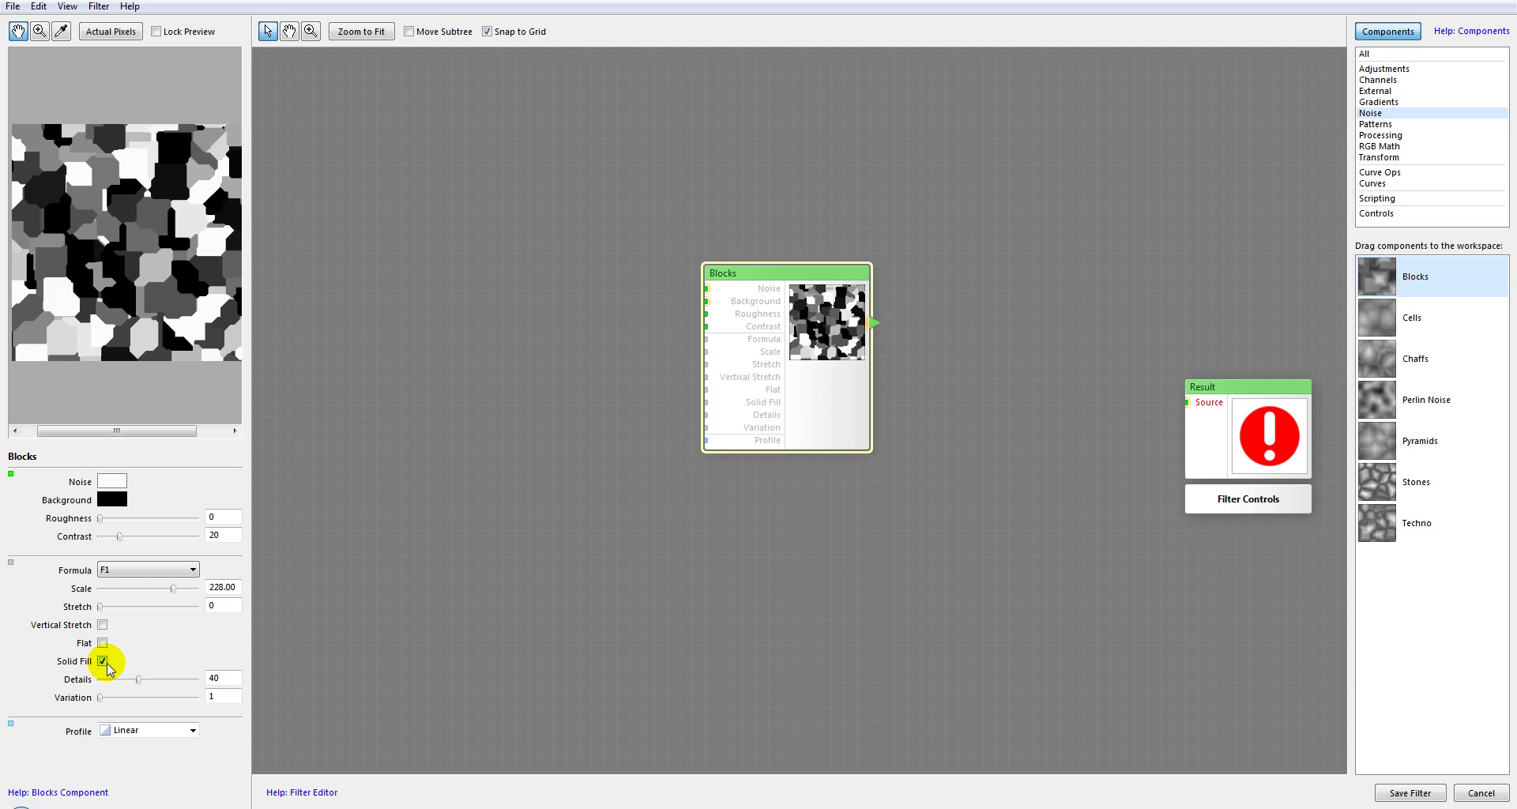
Step: Toggle Solid Fill on the Blocks component to compare the filled and unfilled looks, leaving it disabled
drag(123, 153, 138, 350)
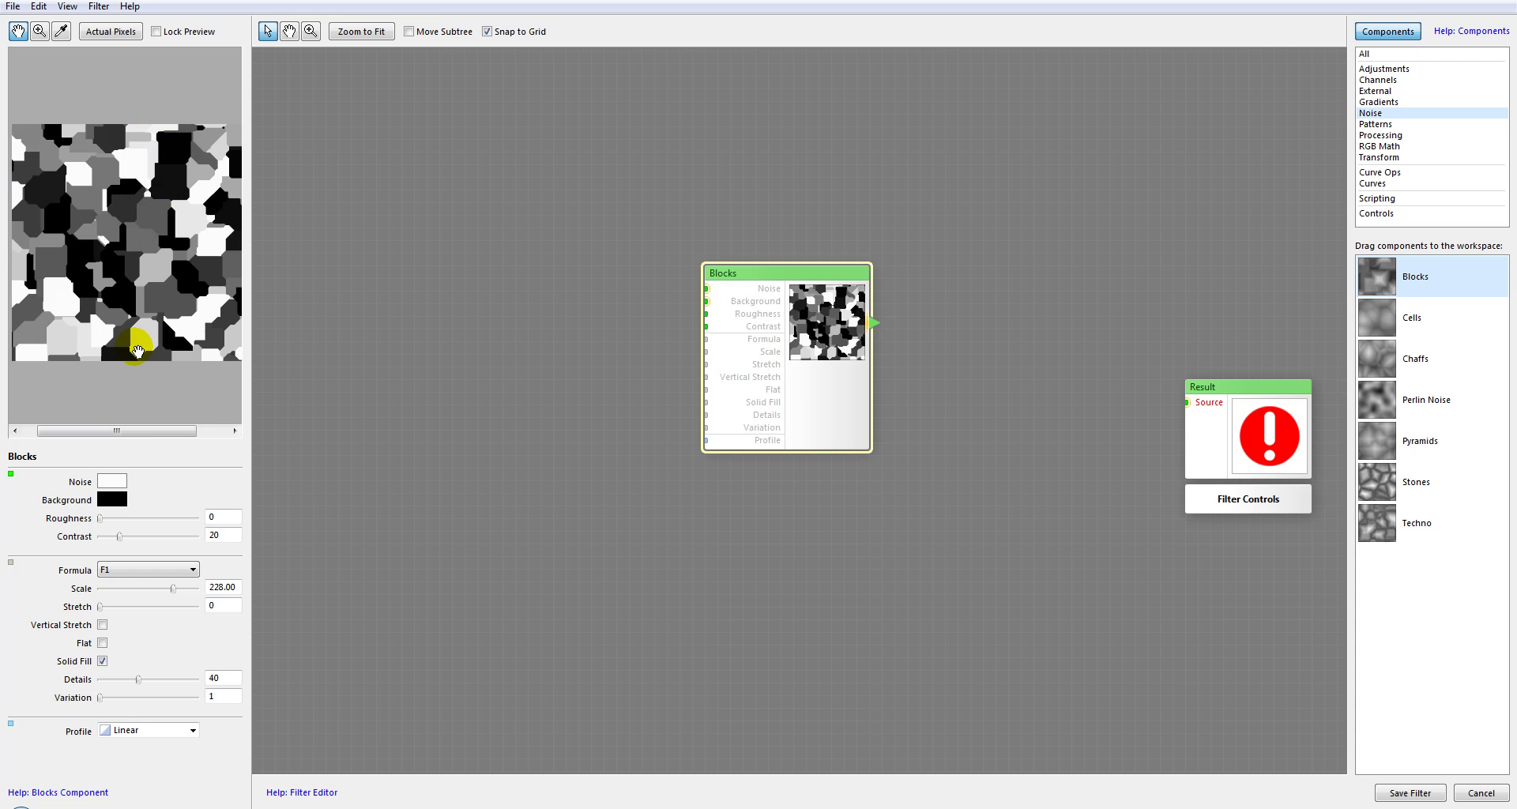
click(102, 660)
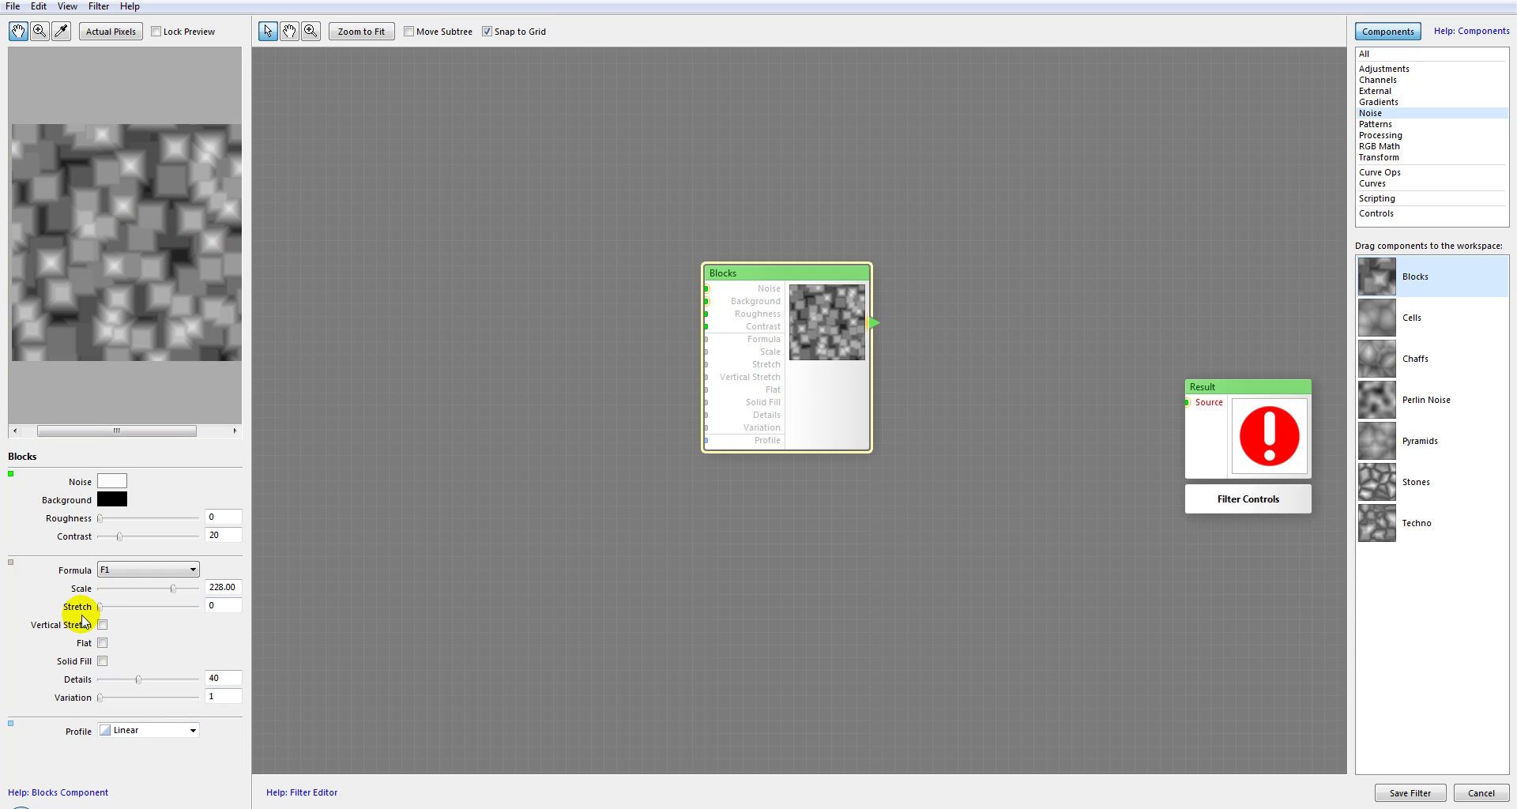
click(102, 661)
click(102, 660)
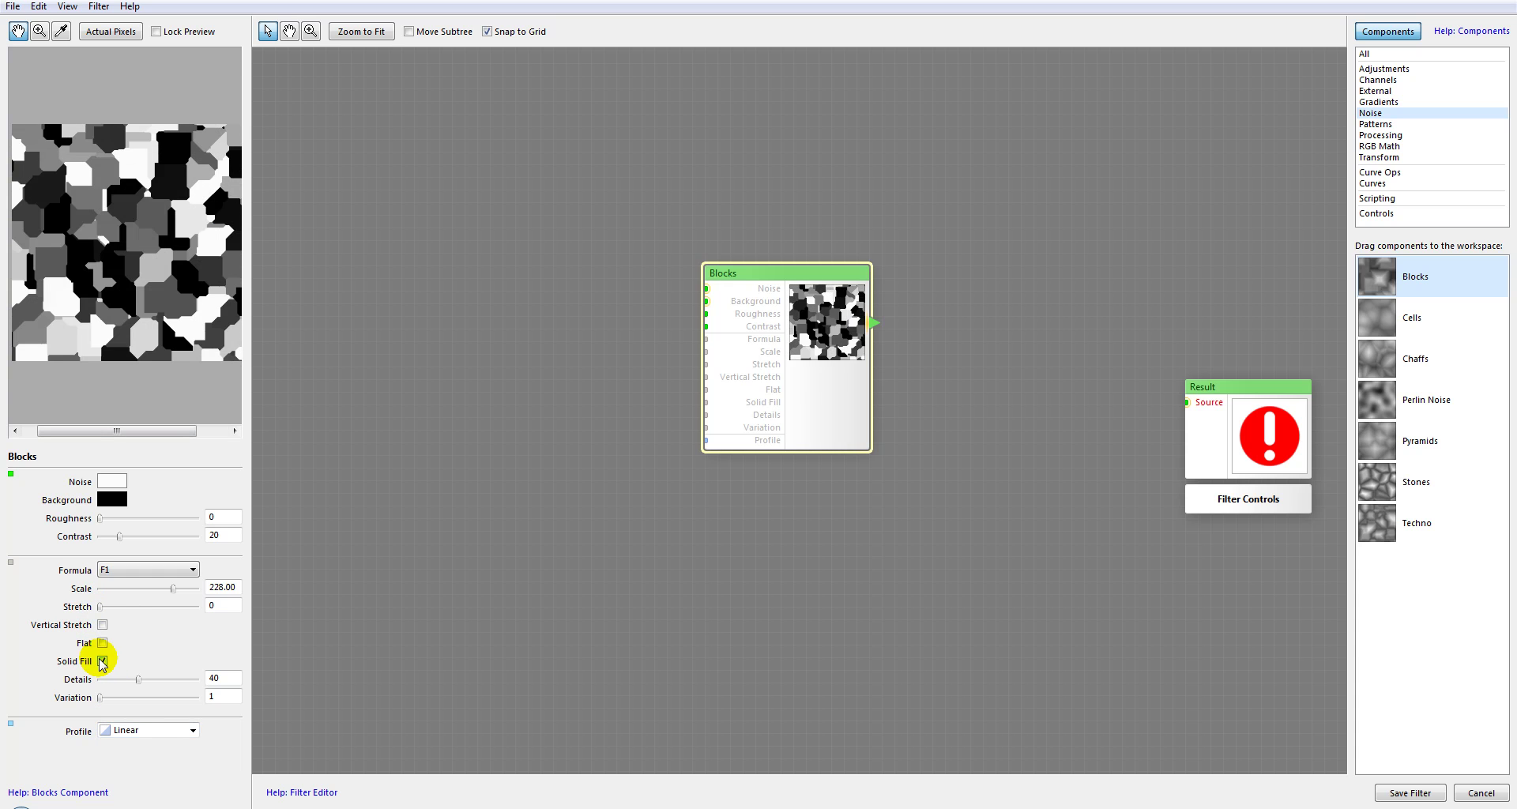
click(101, 661)
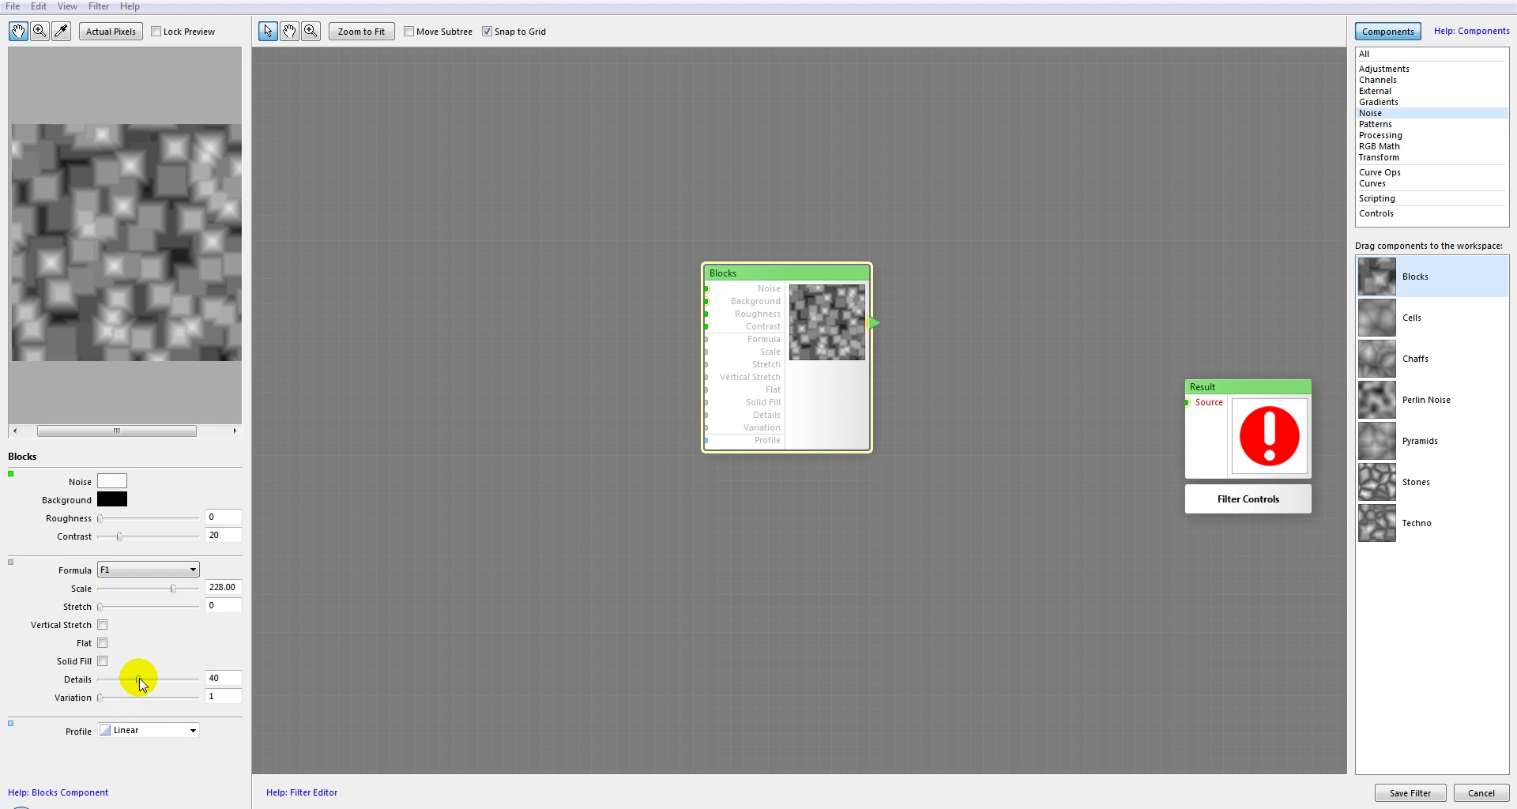
Step: Set the Blocks component's Roughness to 76, Details to 18 and Variation to 24390
drag(188, 676, 133, 677)
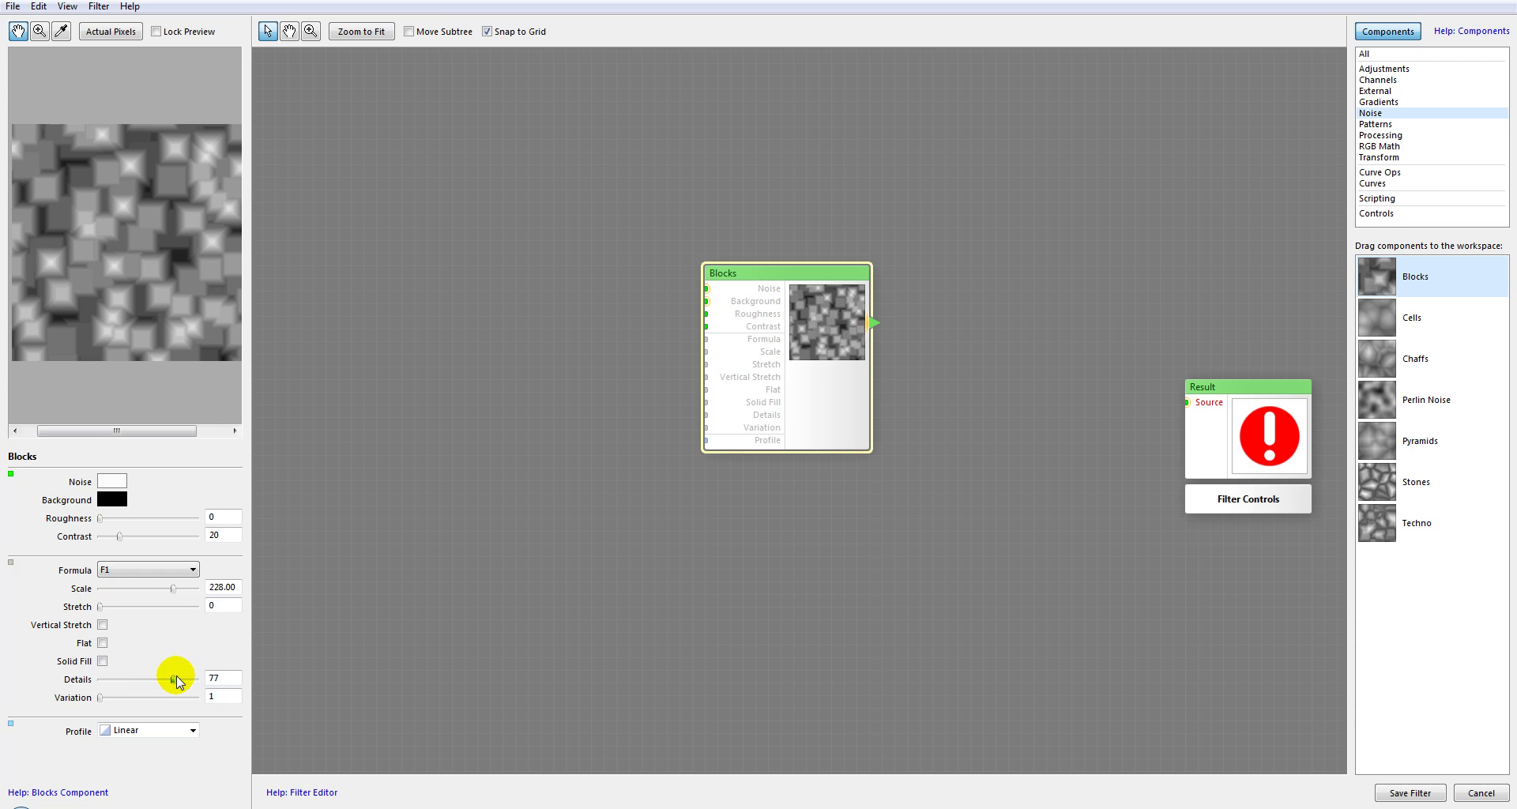
drag(172, 681, 149, 678)
drag(115, 520, 173, 518)
drag(147, 681, 115, 679)
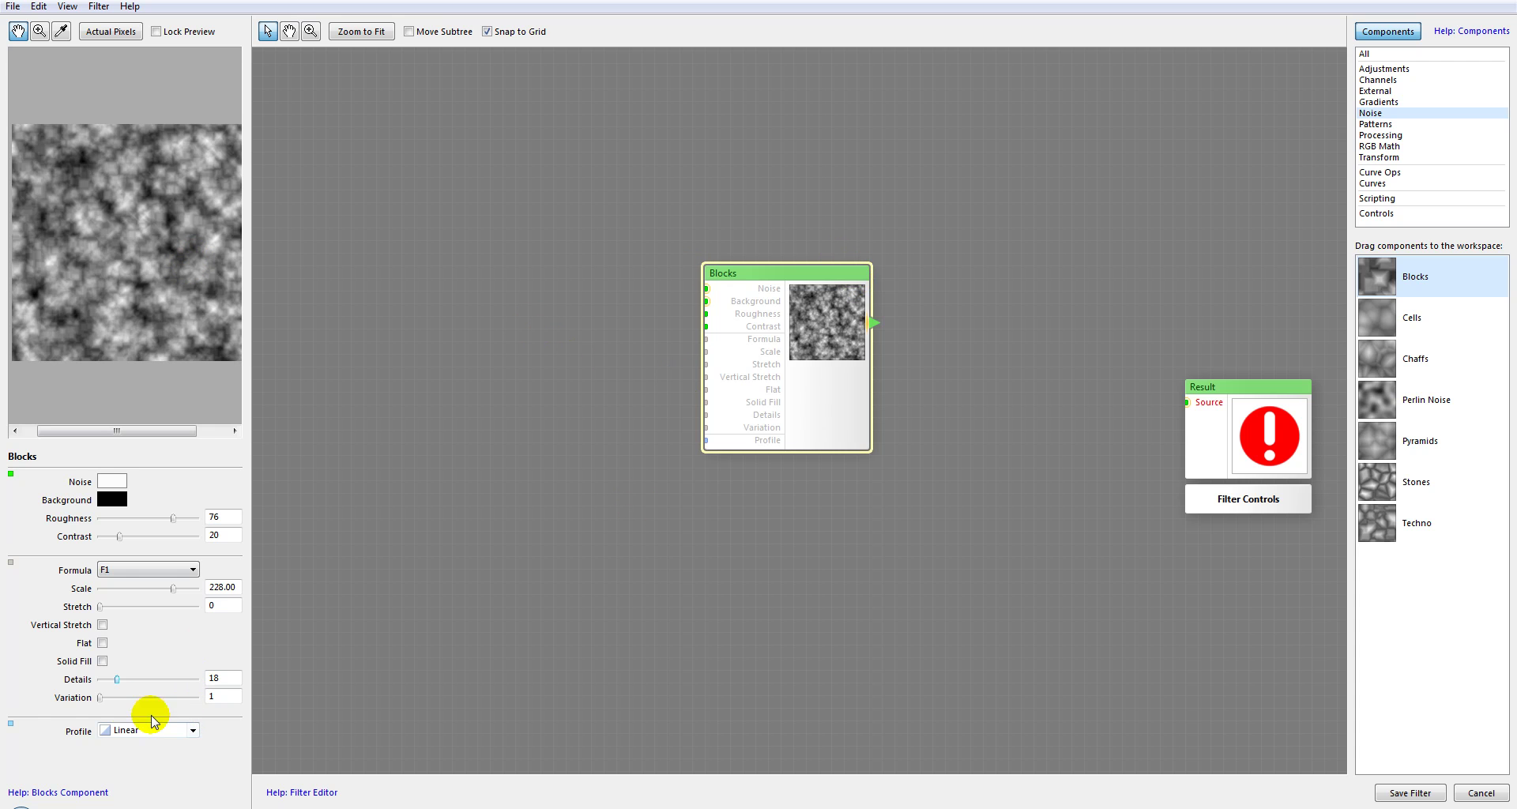
drag(101, 698, 179, 703)
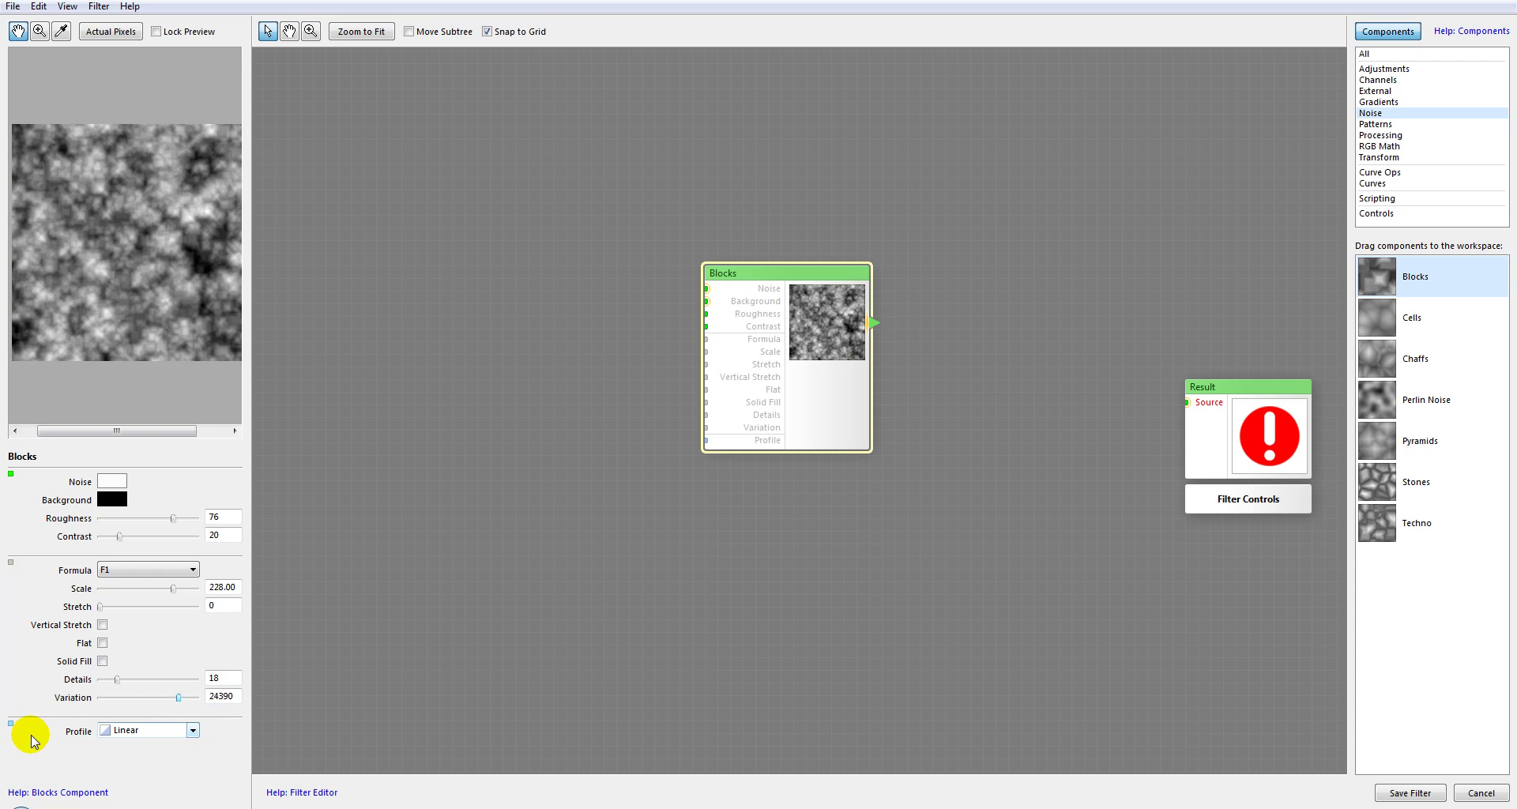
Step: Switch the Blocks Profile to Flat and reduce Details to 0
click(194, 733)
click(162, 759)
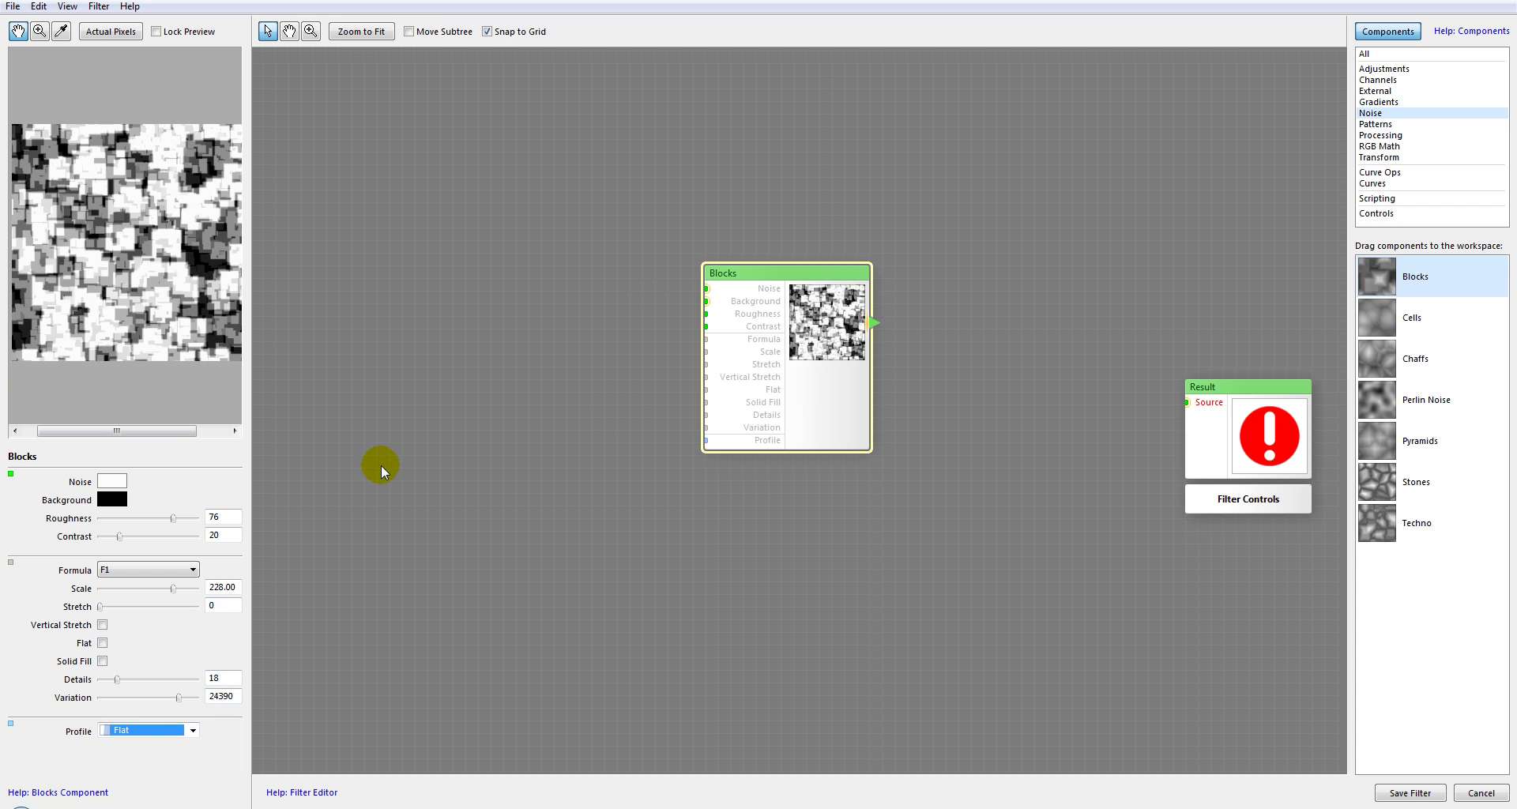
drag(117, 679, 44, 676)
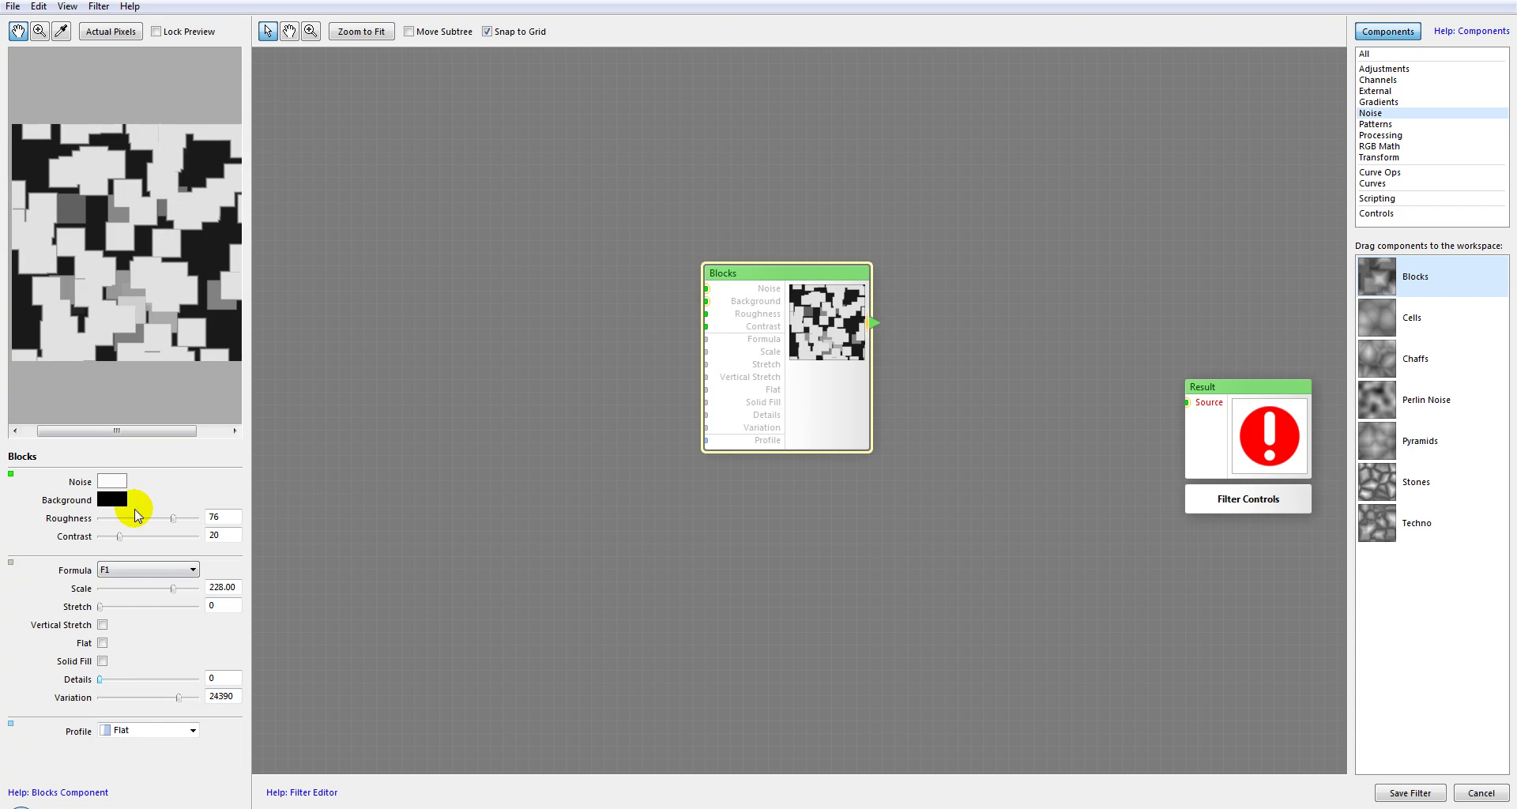
Step: Try the Contours and Layered profiles on the Blocks component, and return the Profile to Linear
click(183, 738)
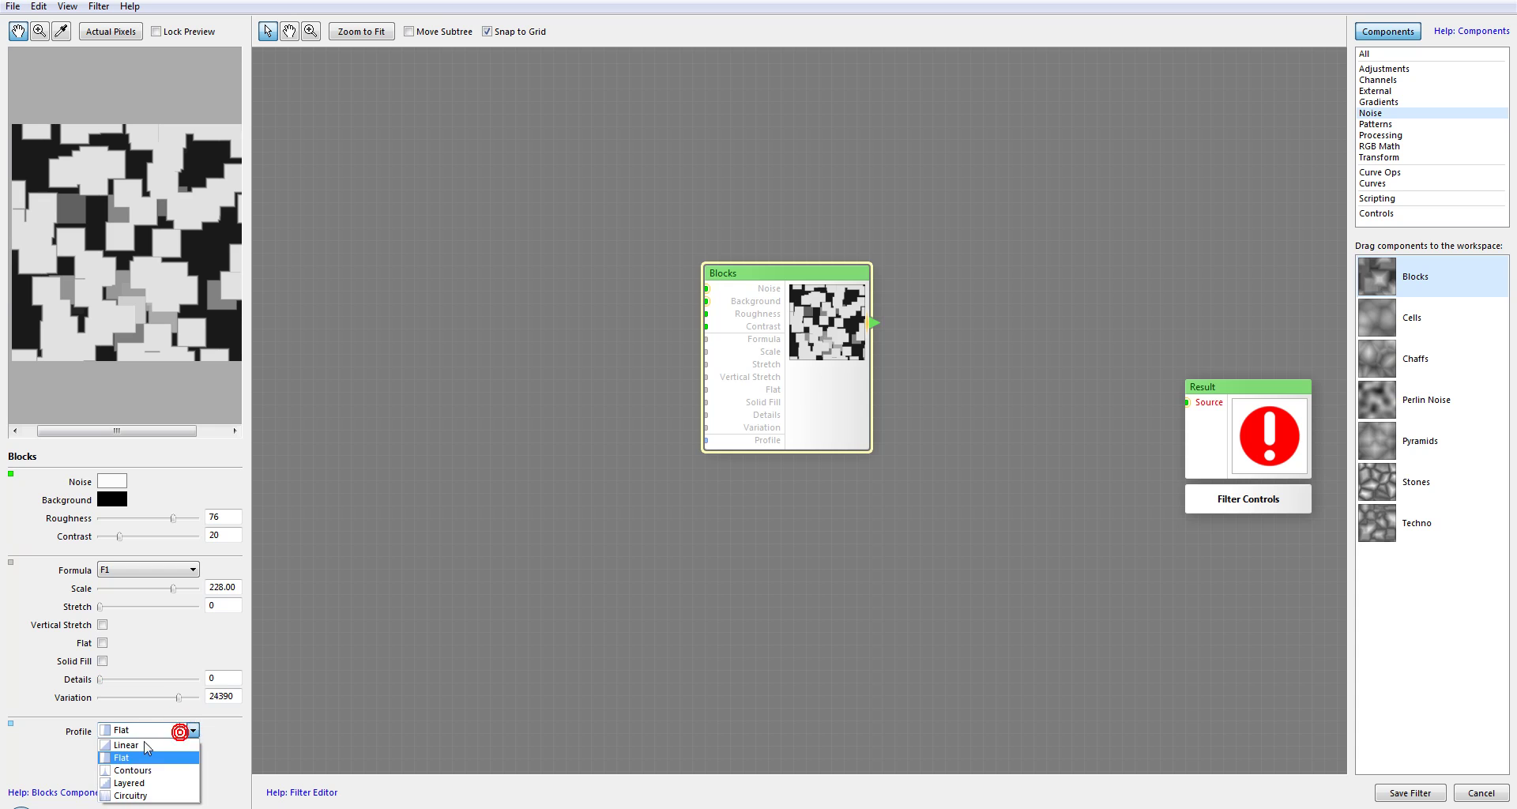
click(125, 763)
click(81, 279)
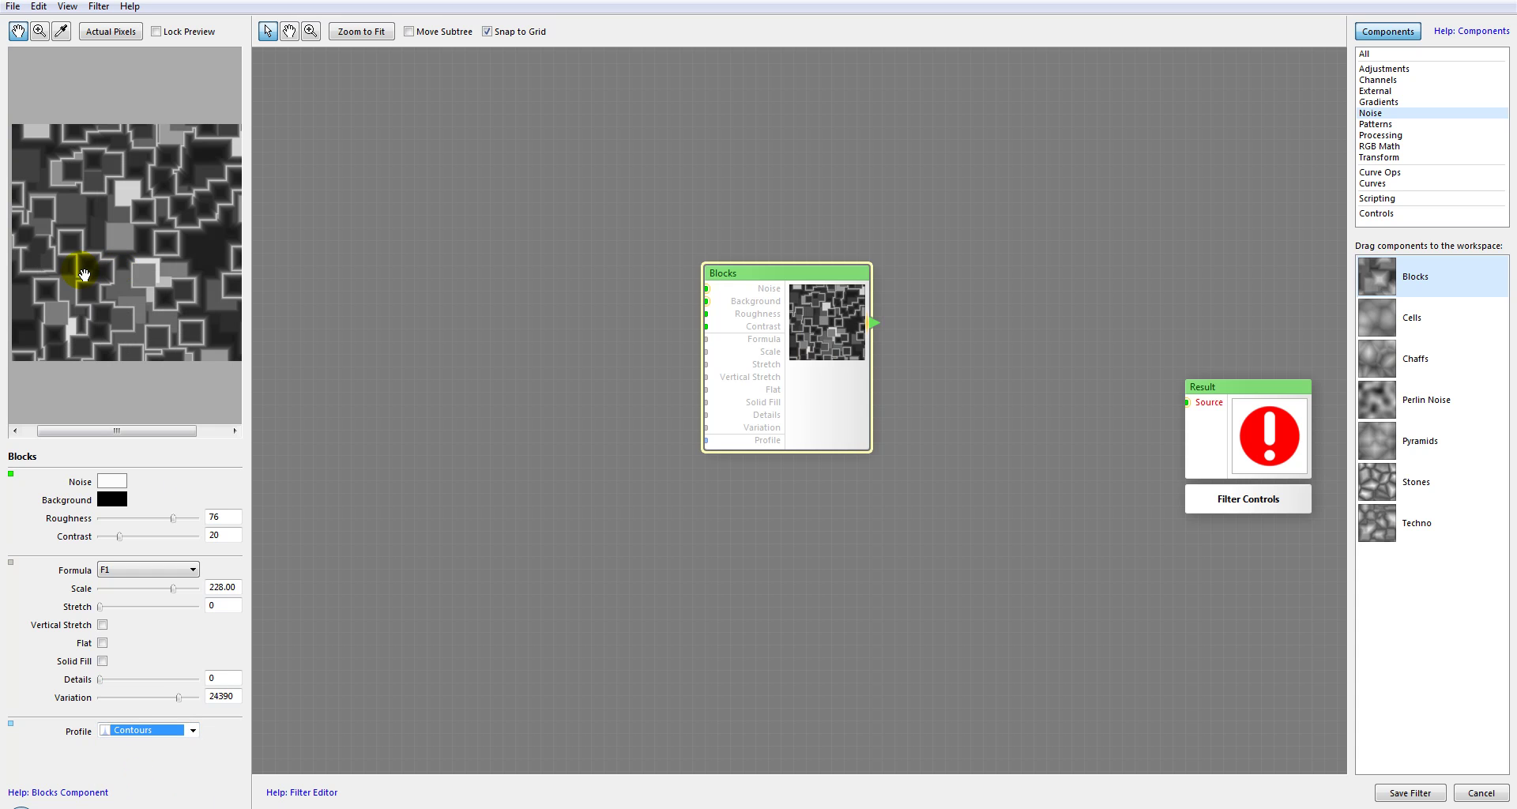
click(188, 730)
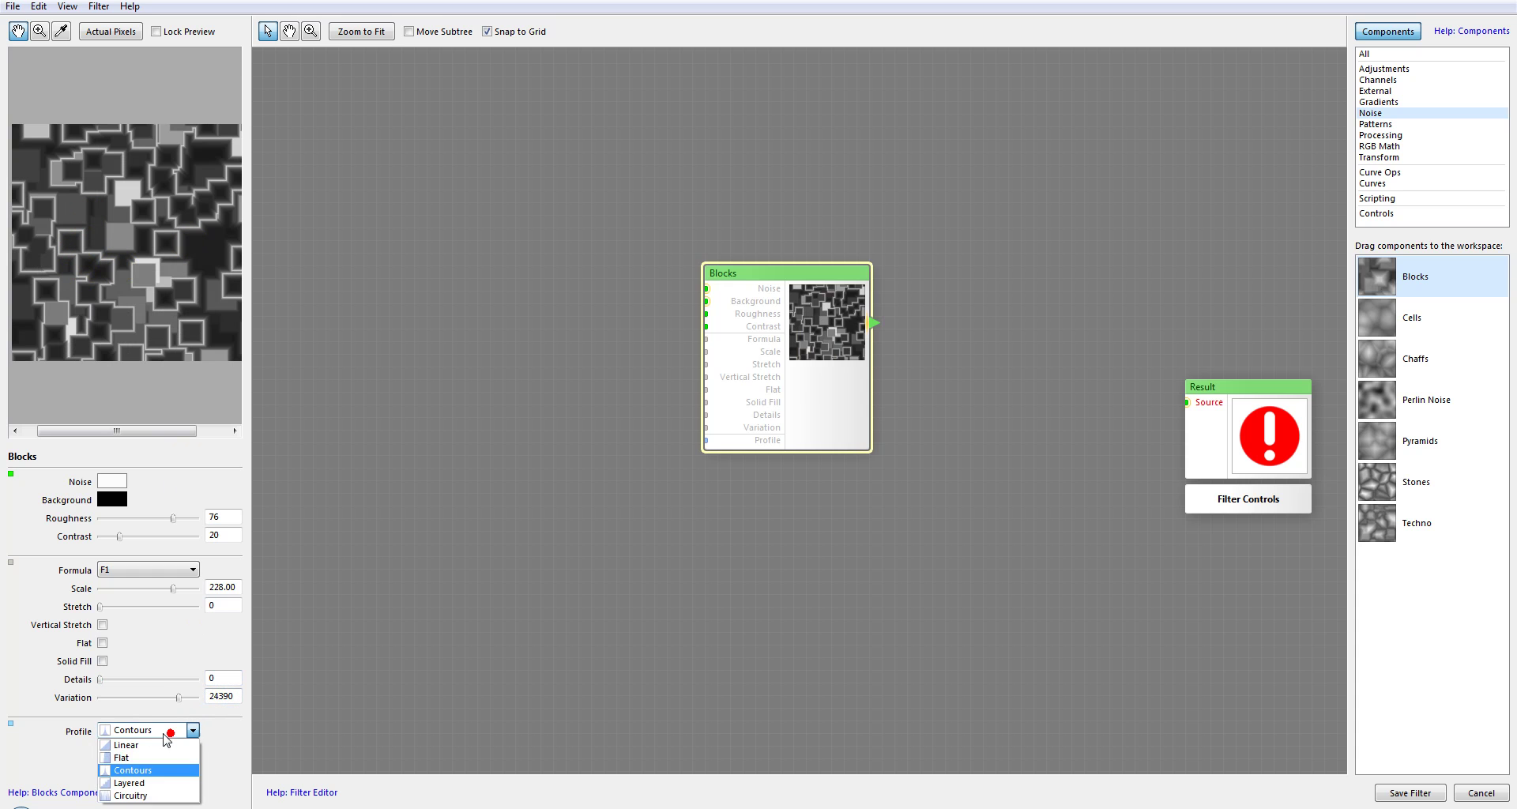
click(153, 783)
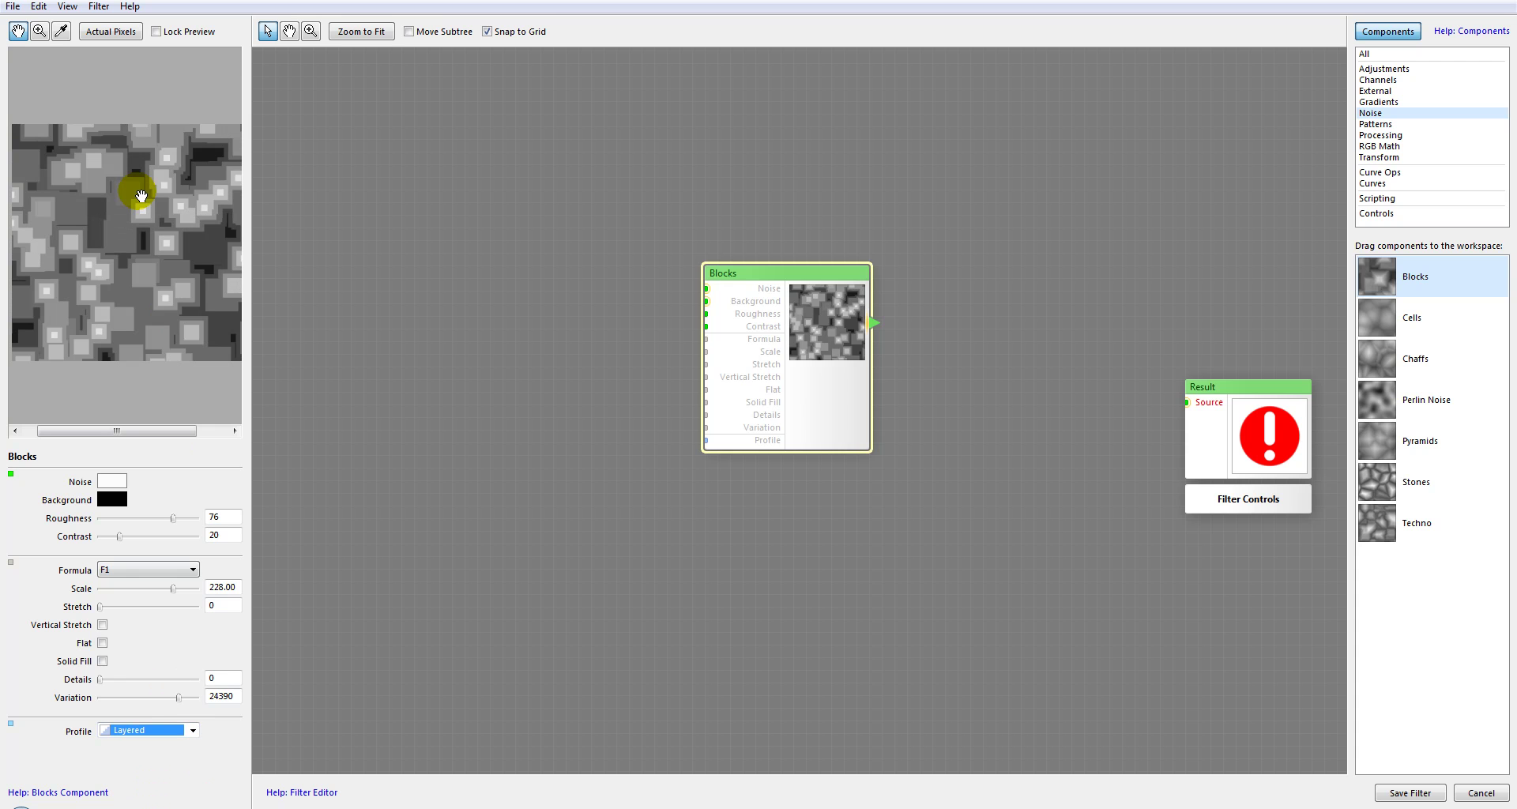
click(168, 730)
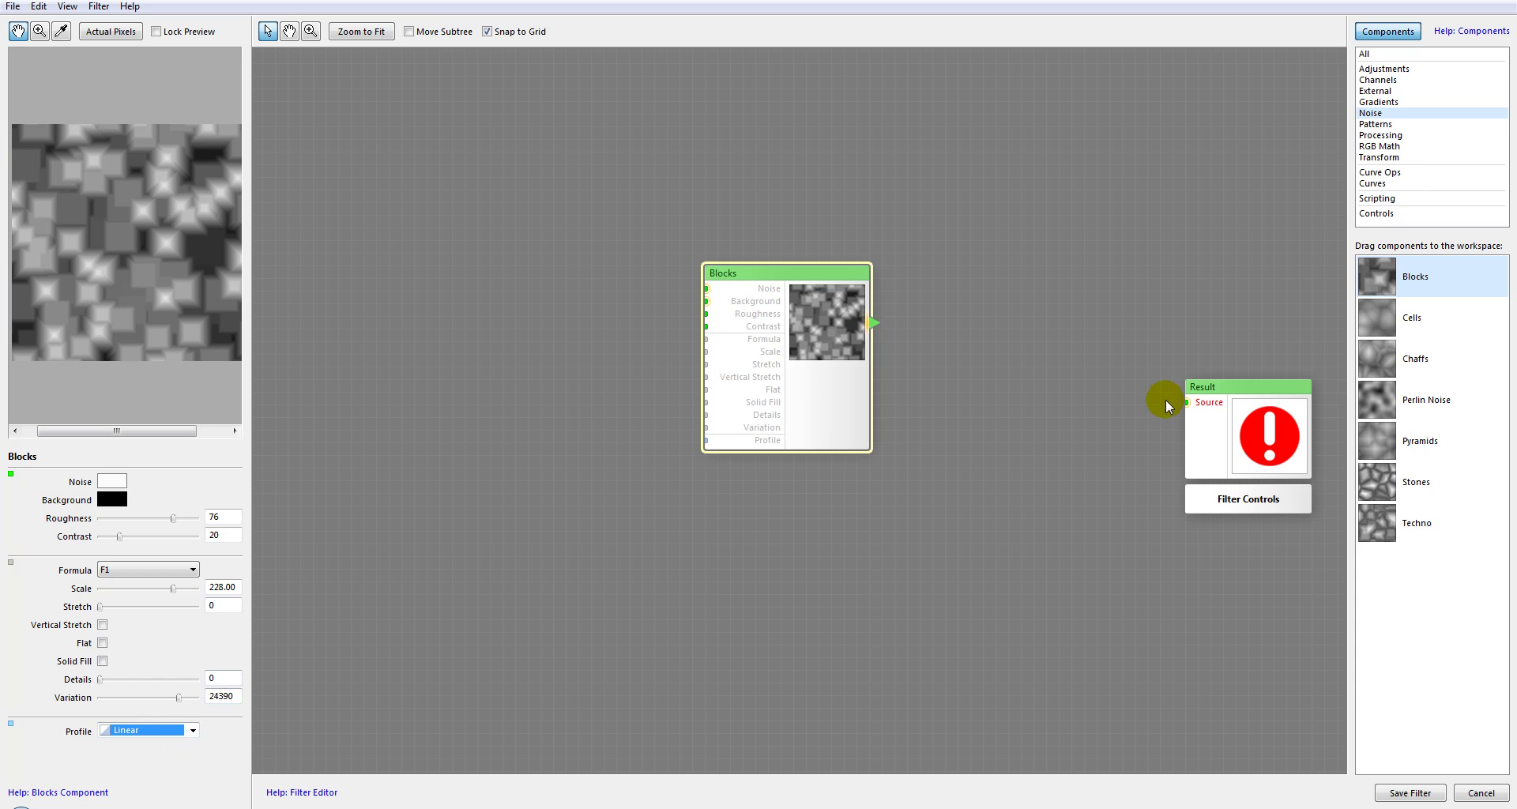
Step: Add a Gain curve component, connect it to the Profile input of Blocks, and select Blocks to preview the effect
click(1378, 186)
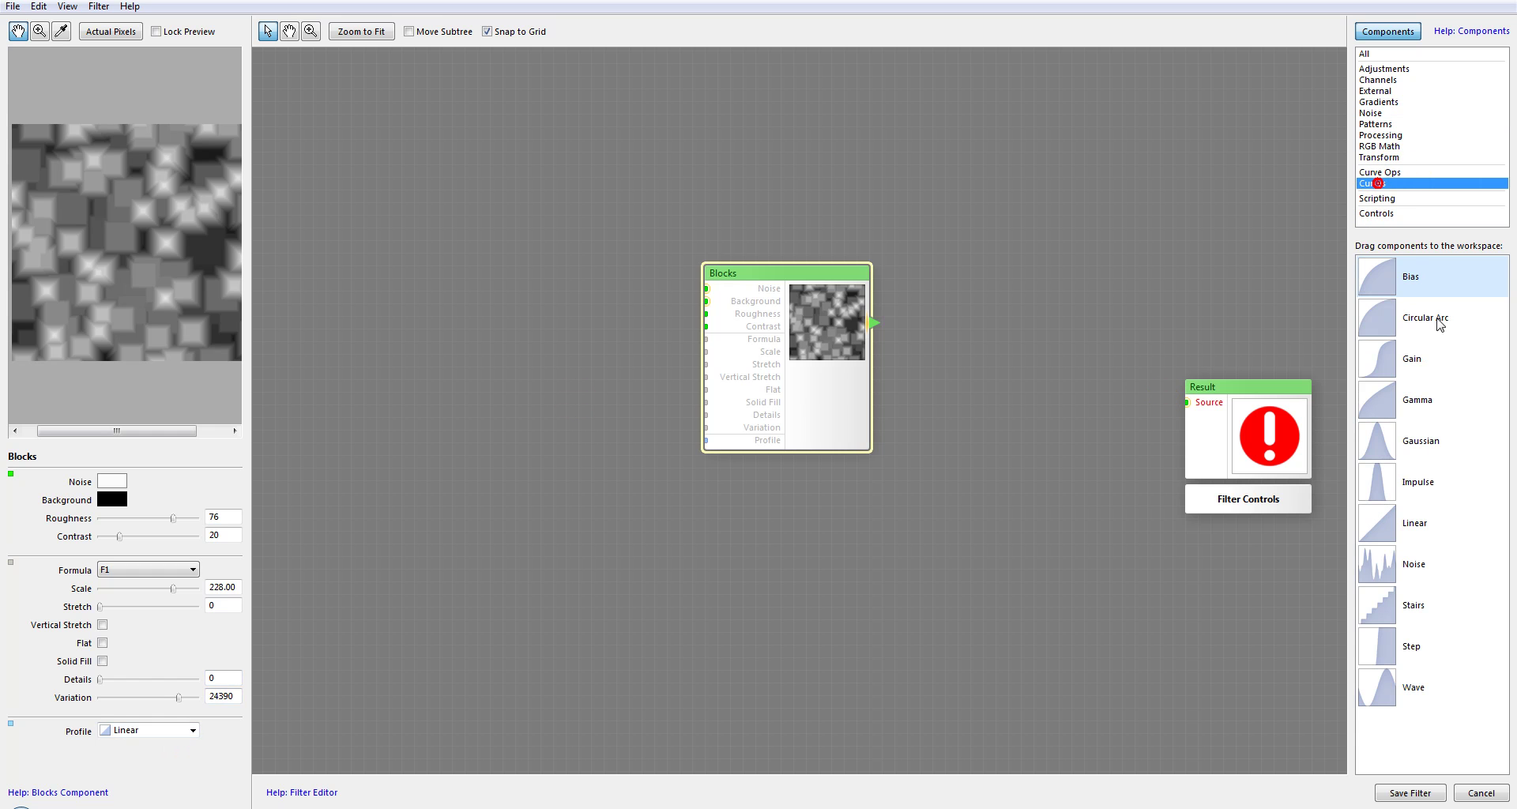
drag(1378, 355, 703, 440)
drag(508, 265, 499, 382)
click(813, 324)
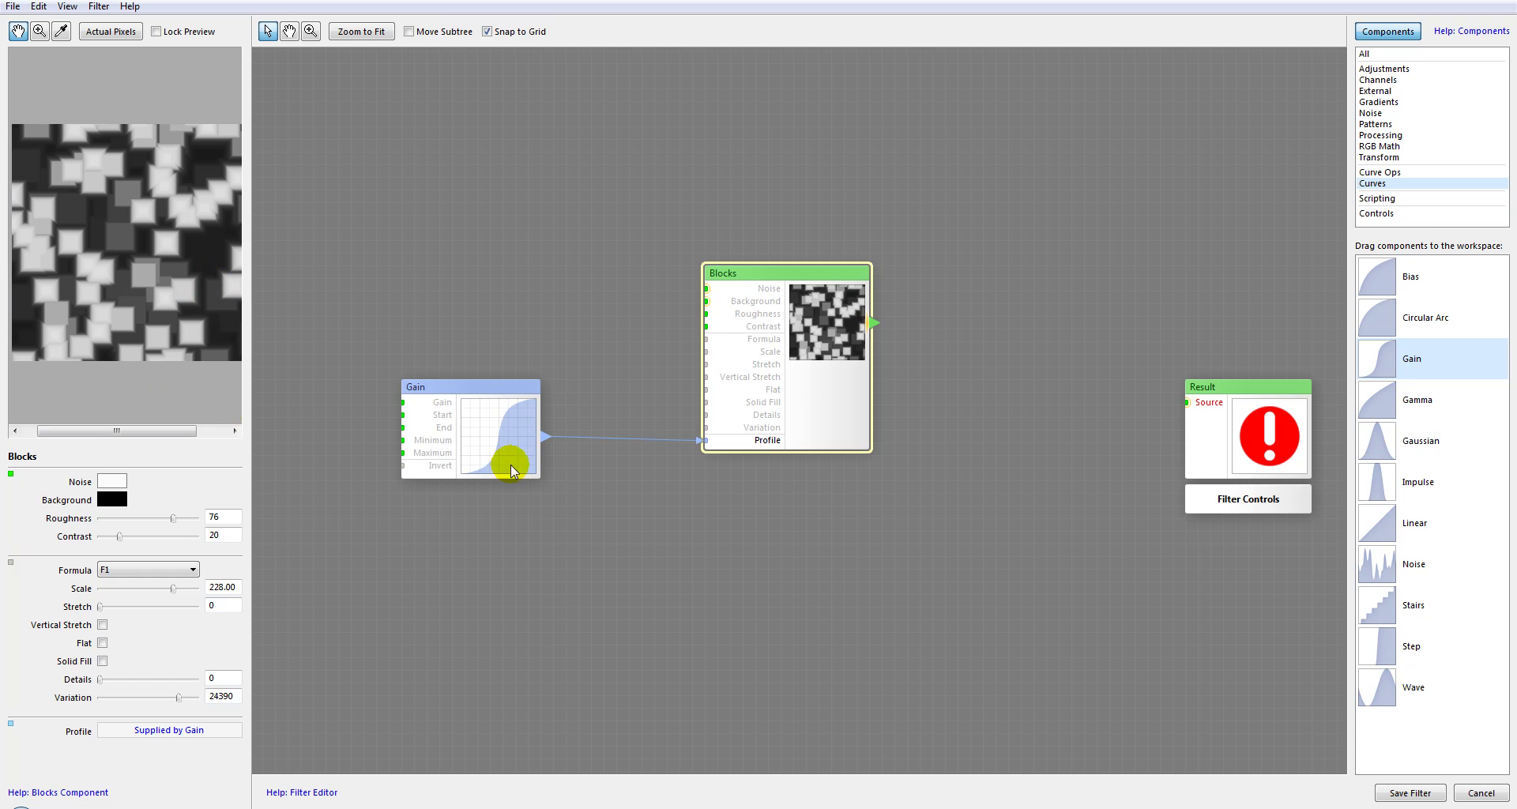
Step: Delete the Gain curve component and reselect the Blocks component
click(542, 406)
key(Delete)
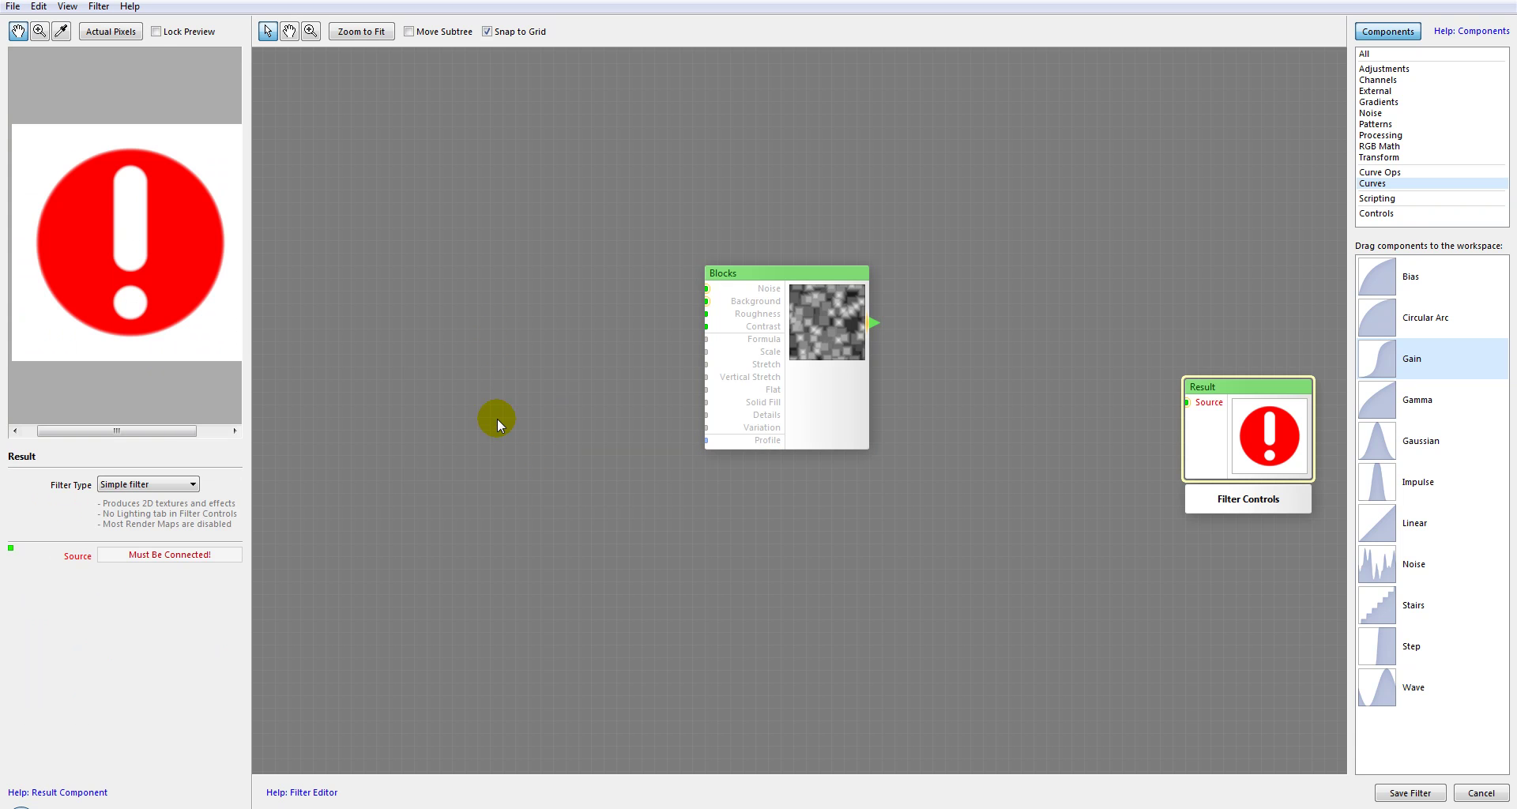
click(788, 342)
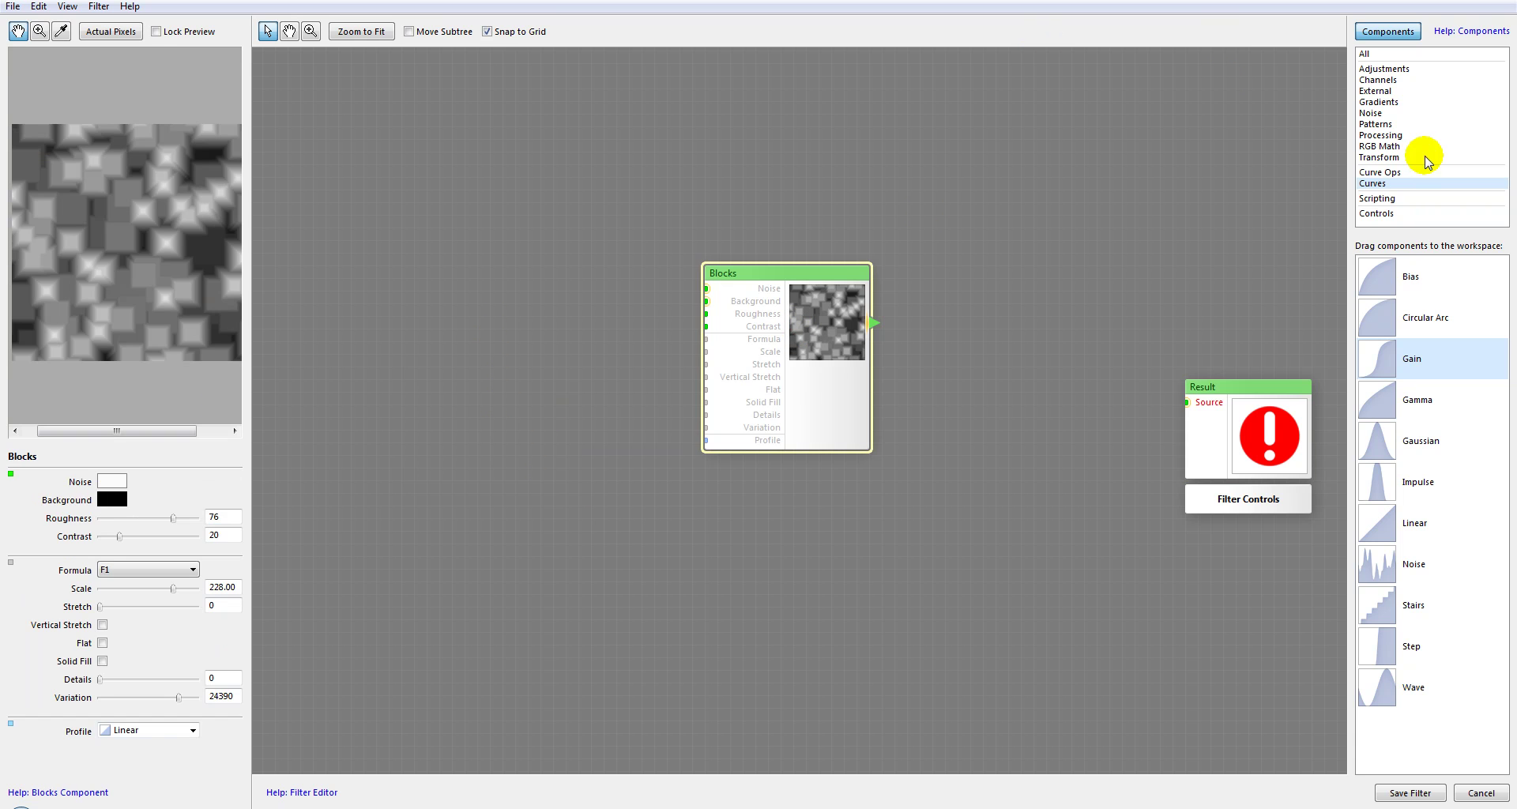
Step: Replace the Blocks component in the workspace with a Cells component from the Noise category
click(1371, 113)
click(773, 390)
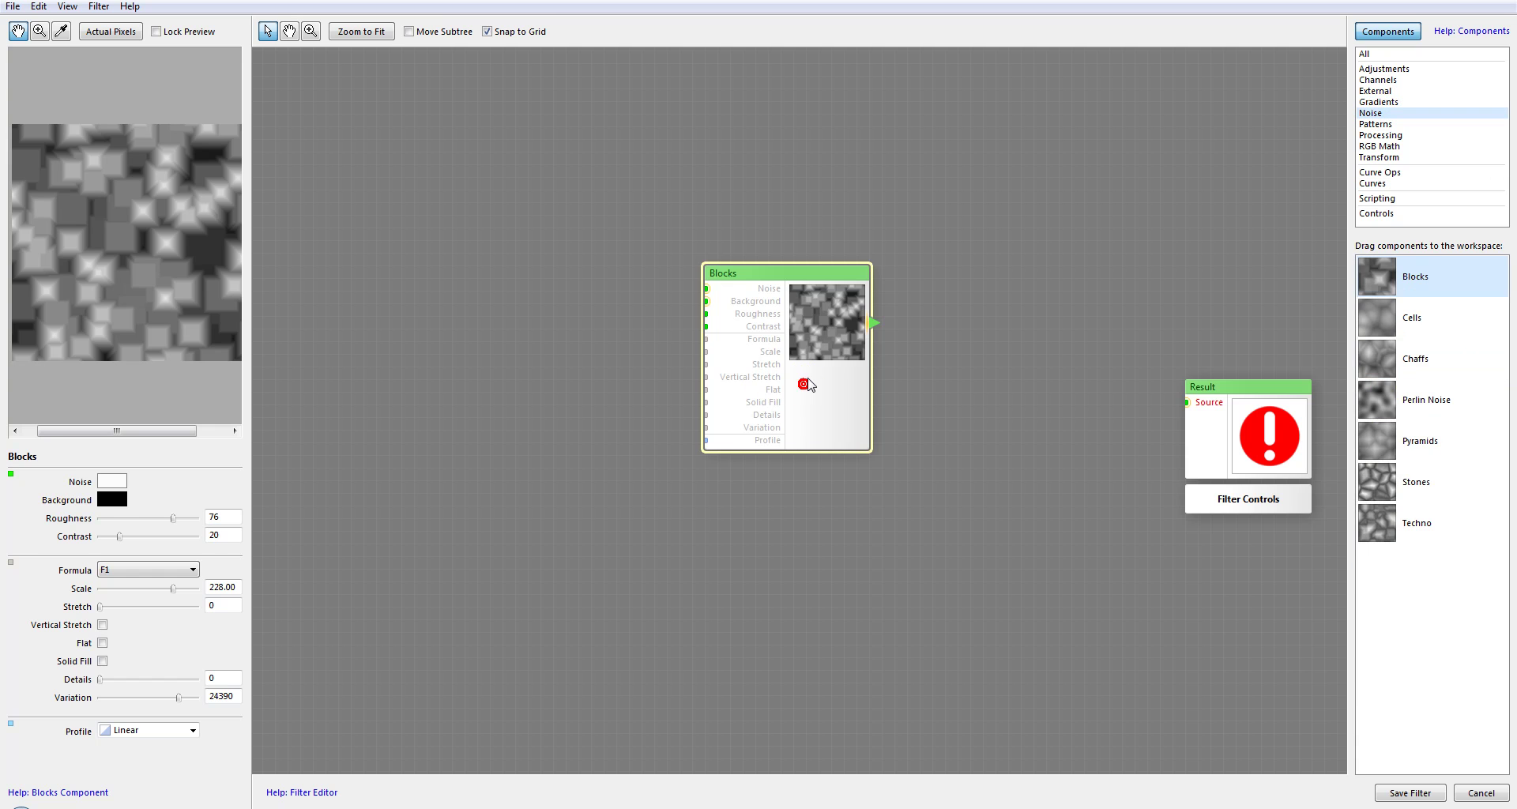
key(Delete)
drag(1387, 318, 753, 270)
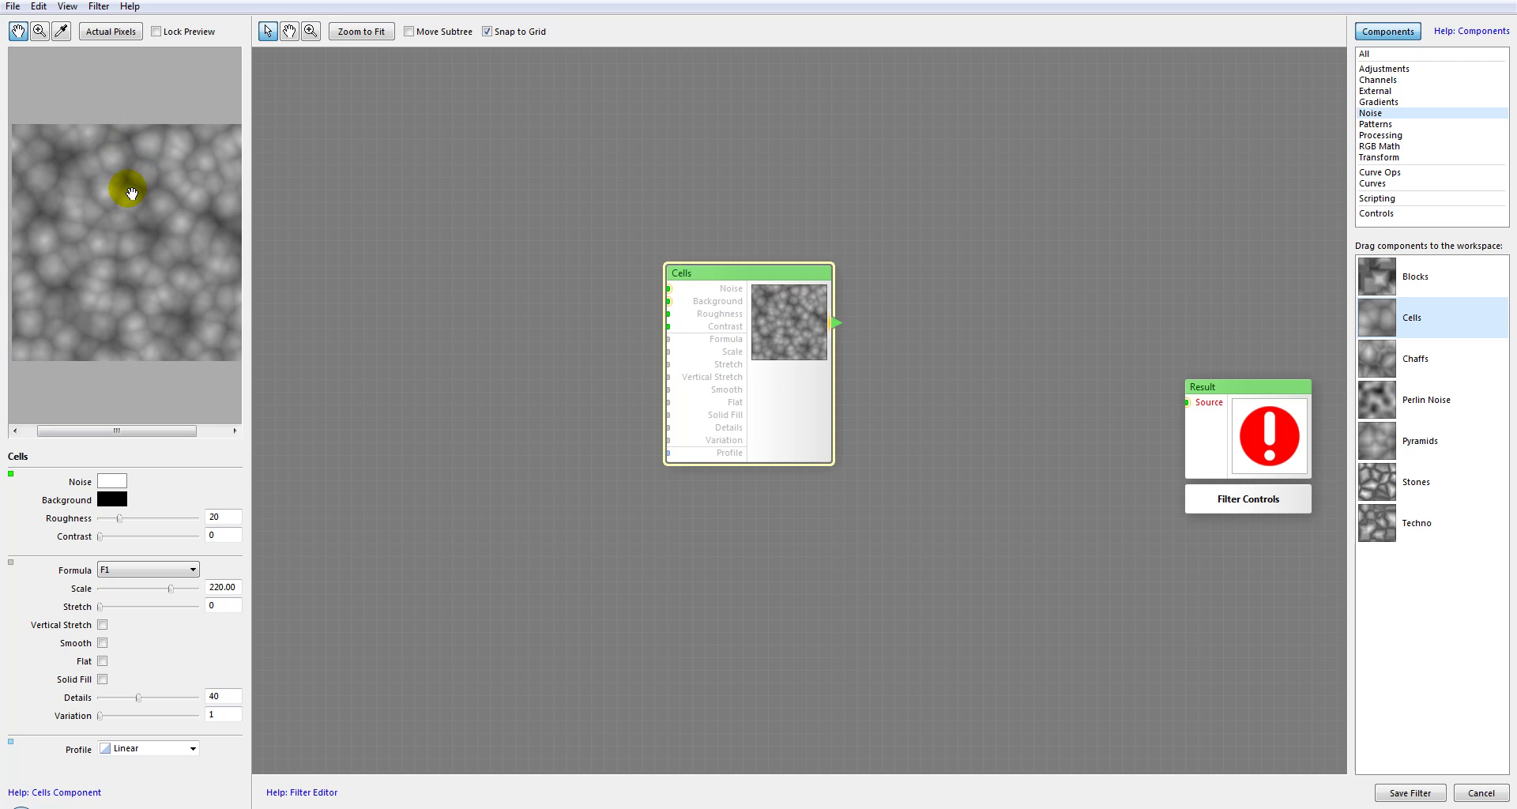
click(812, 331)
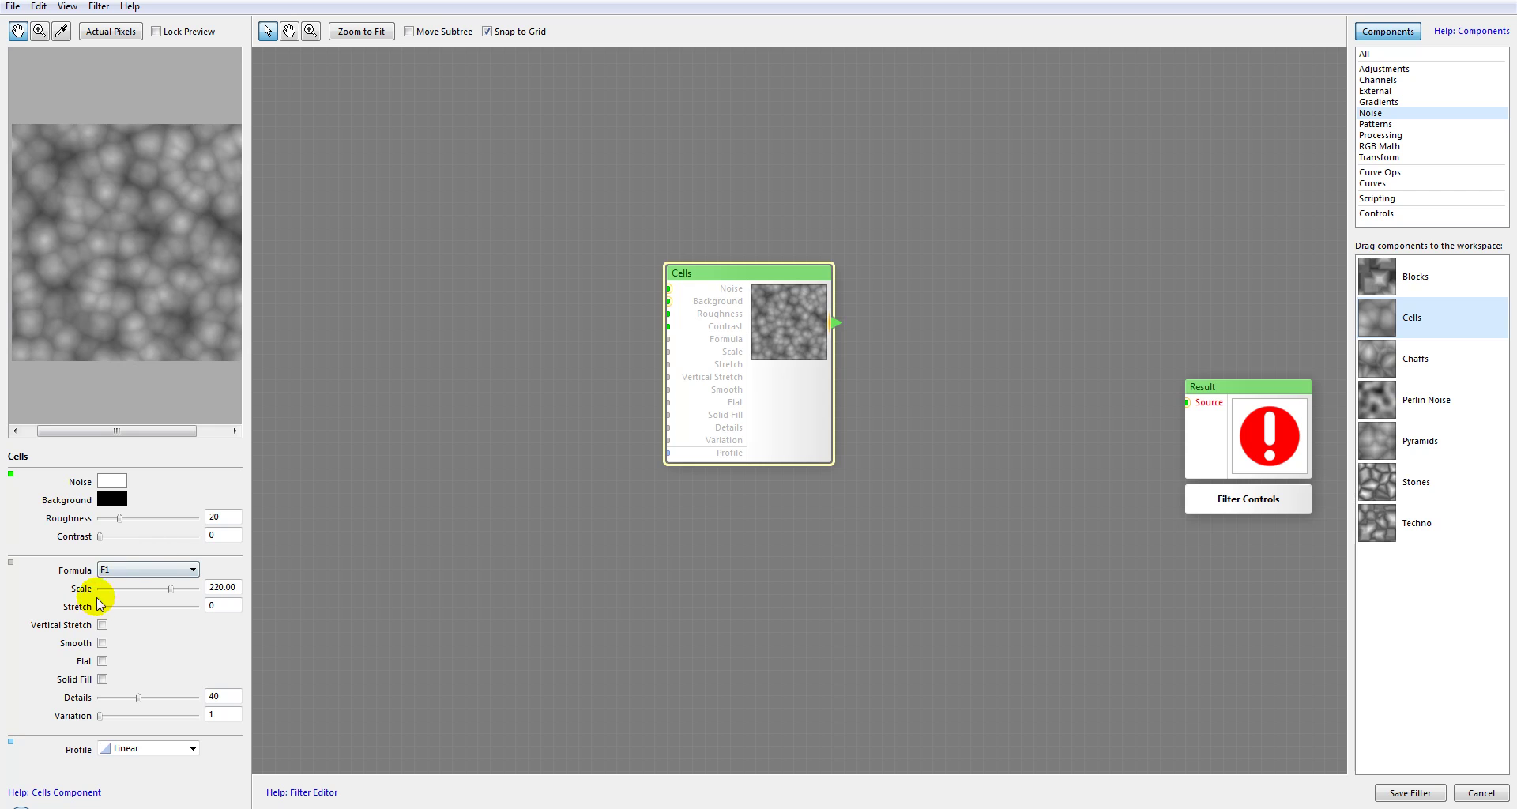
Step: Try the Avg (F1, F2, F3, F4) formula and another averaged formula on Cells, and restore the Formula to F1
click(166, 582)
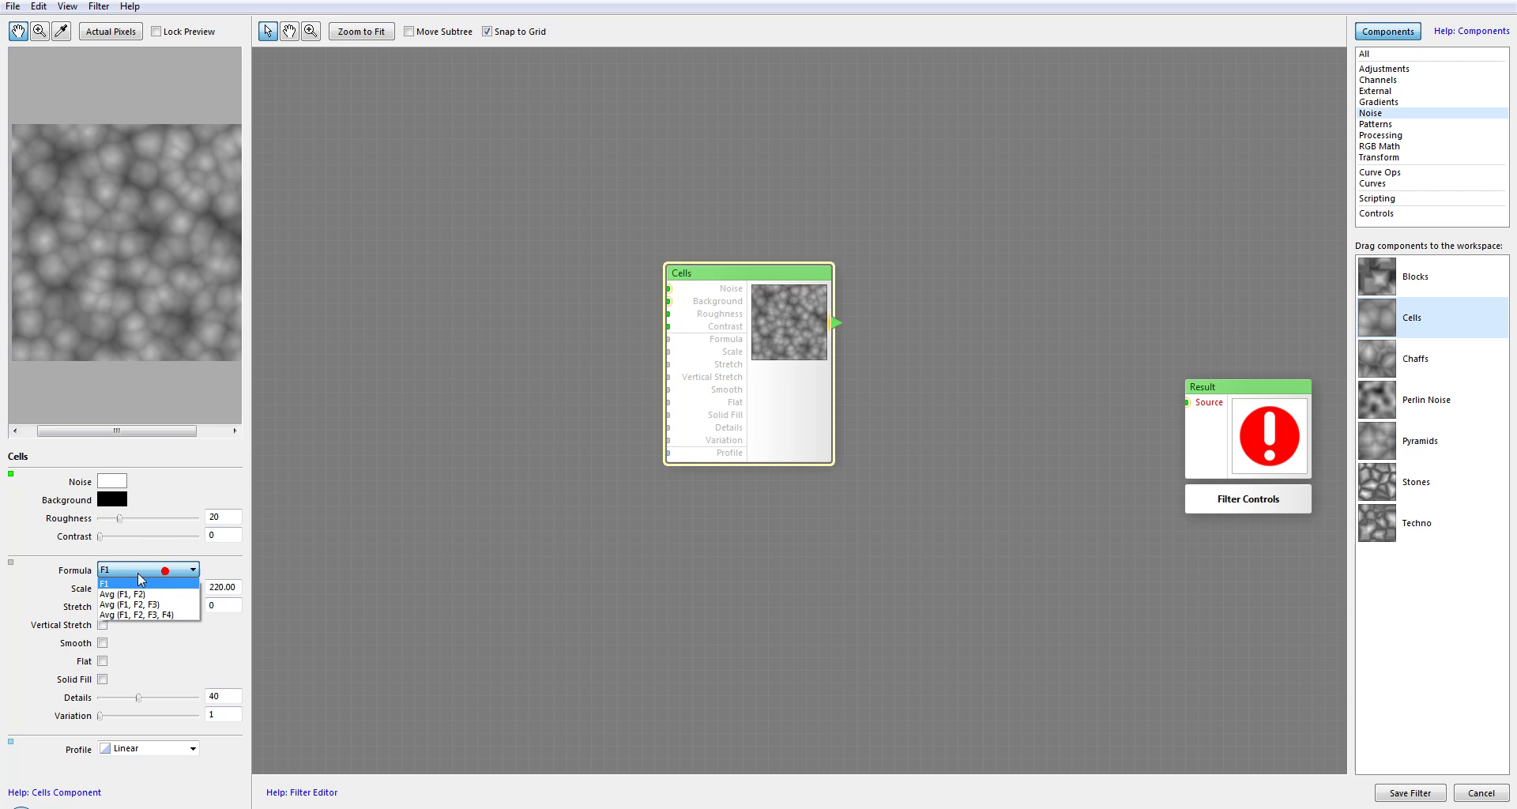
click(122, 616)
click(814, 306)
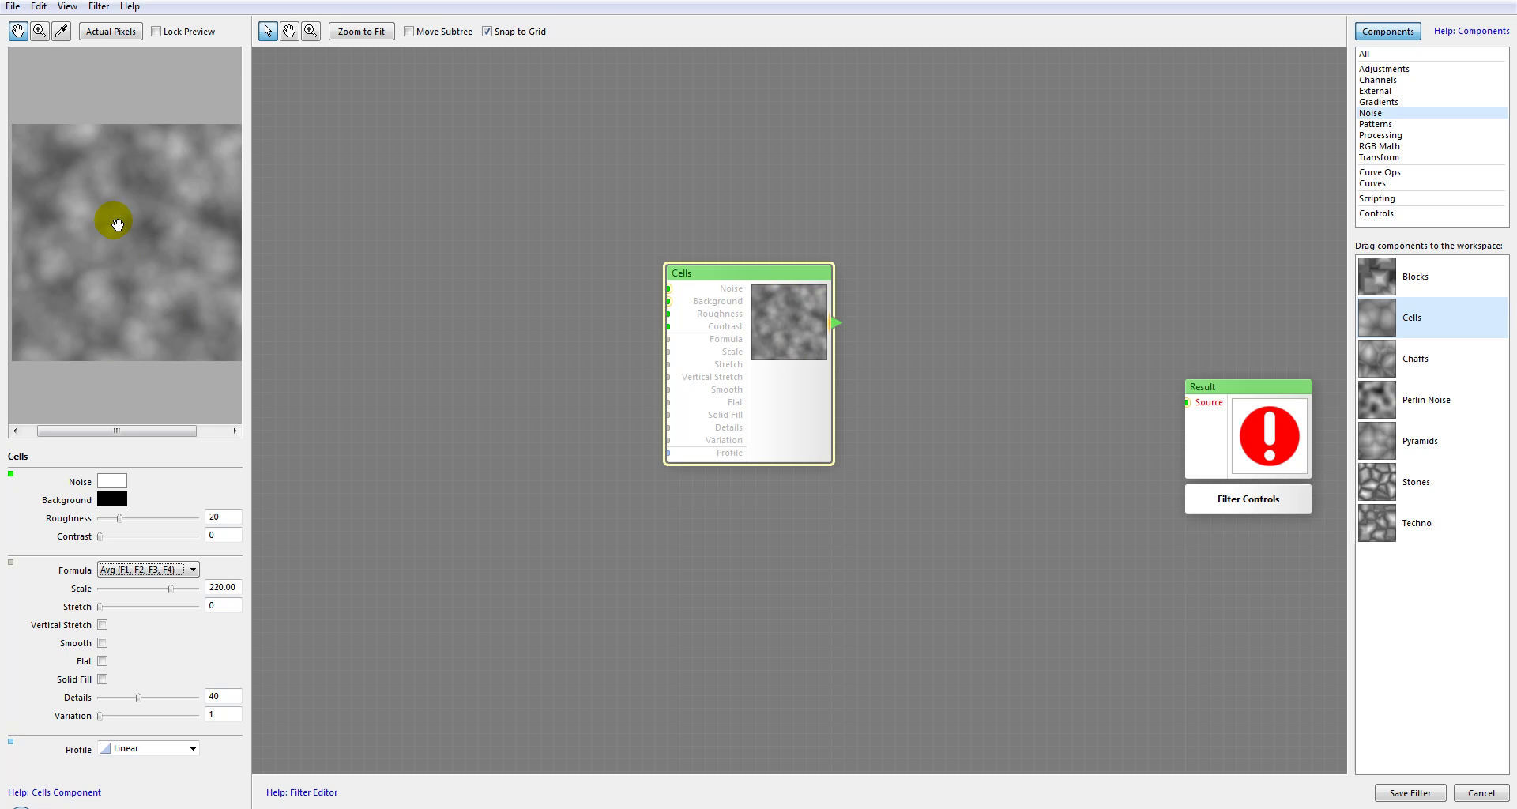
click(162, 570)
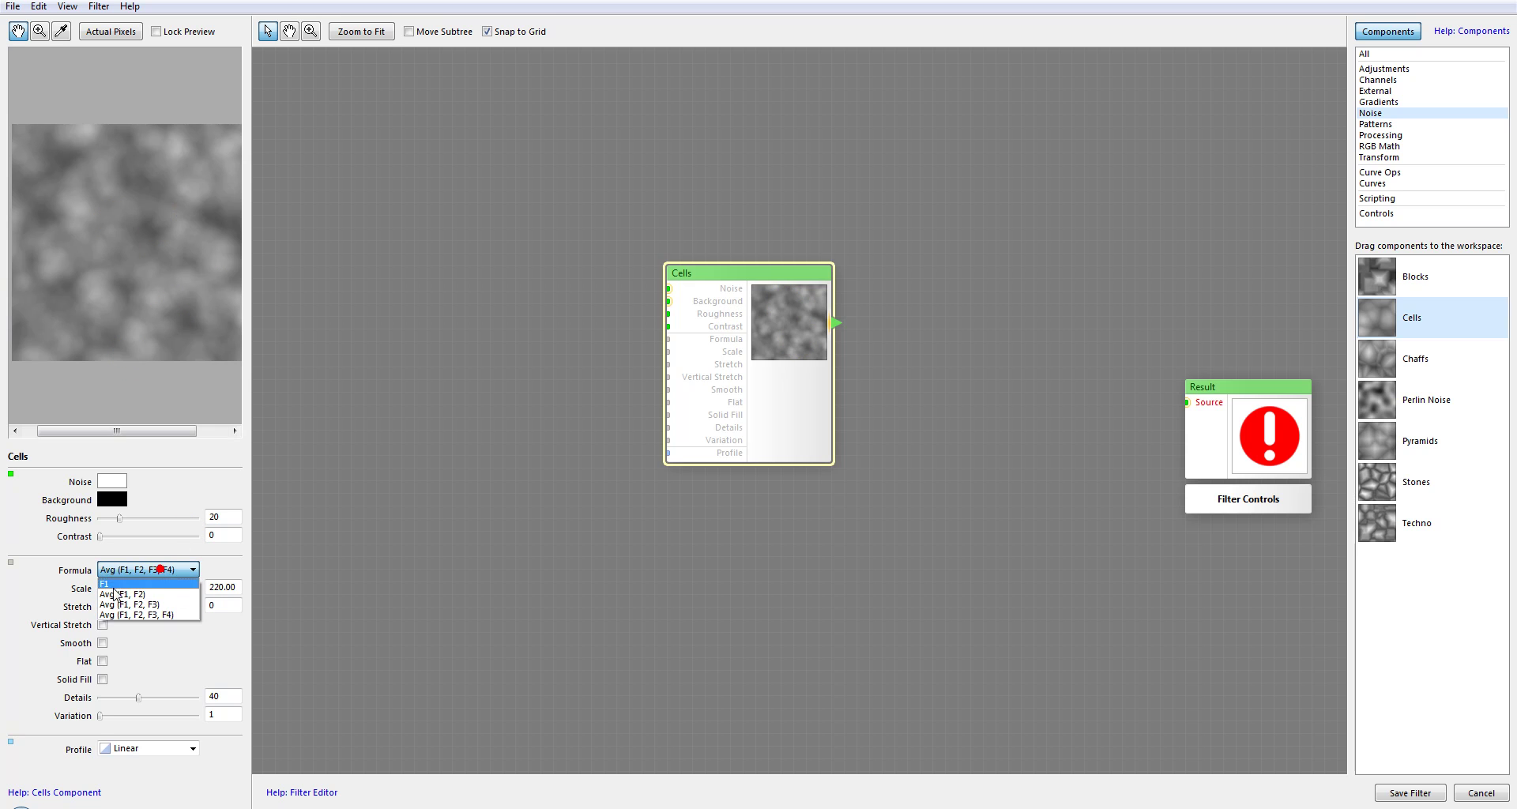
click(119, 600)
click(119, 569)
click(115, 584)
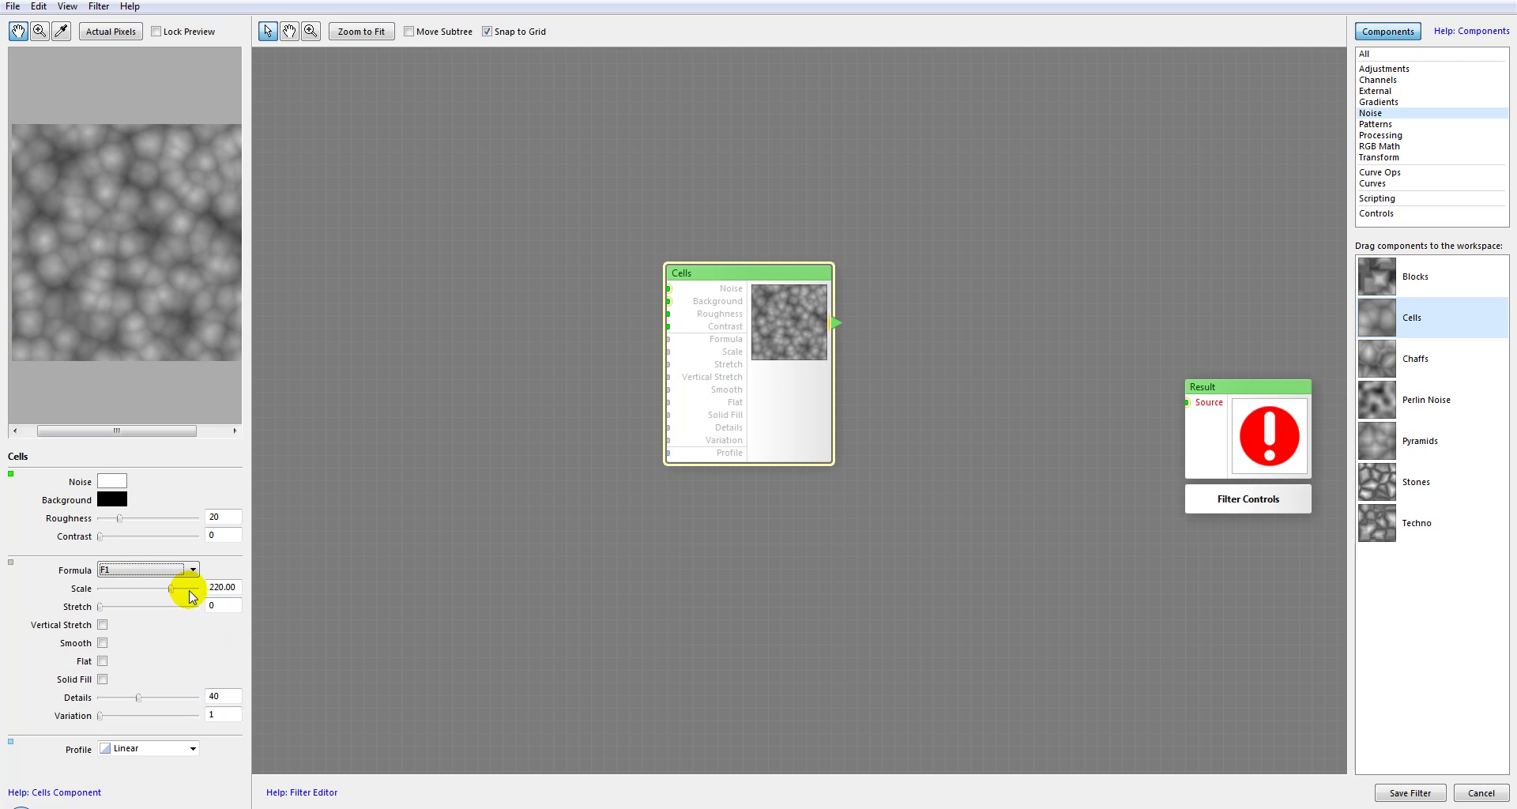
Step: Toggle the Smooth option on the Cells component to compare the preview with and without it
click(103, 644)
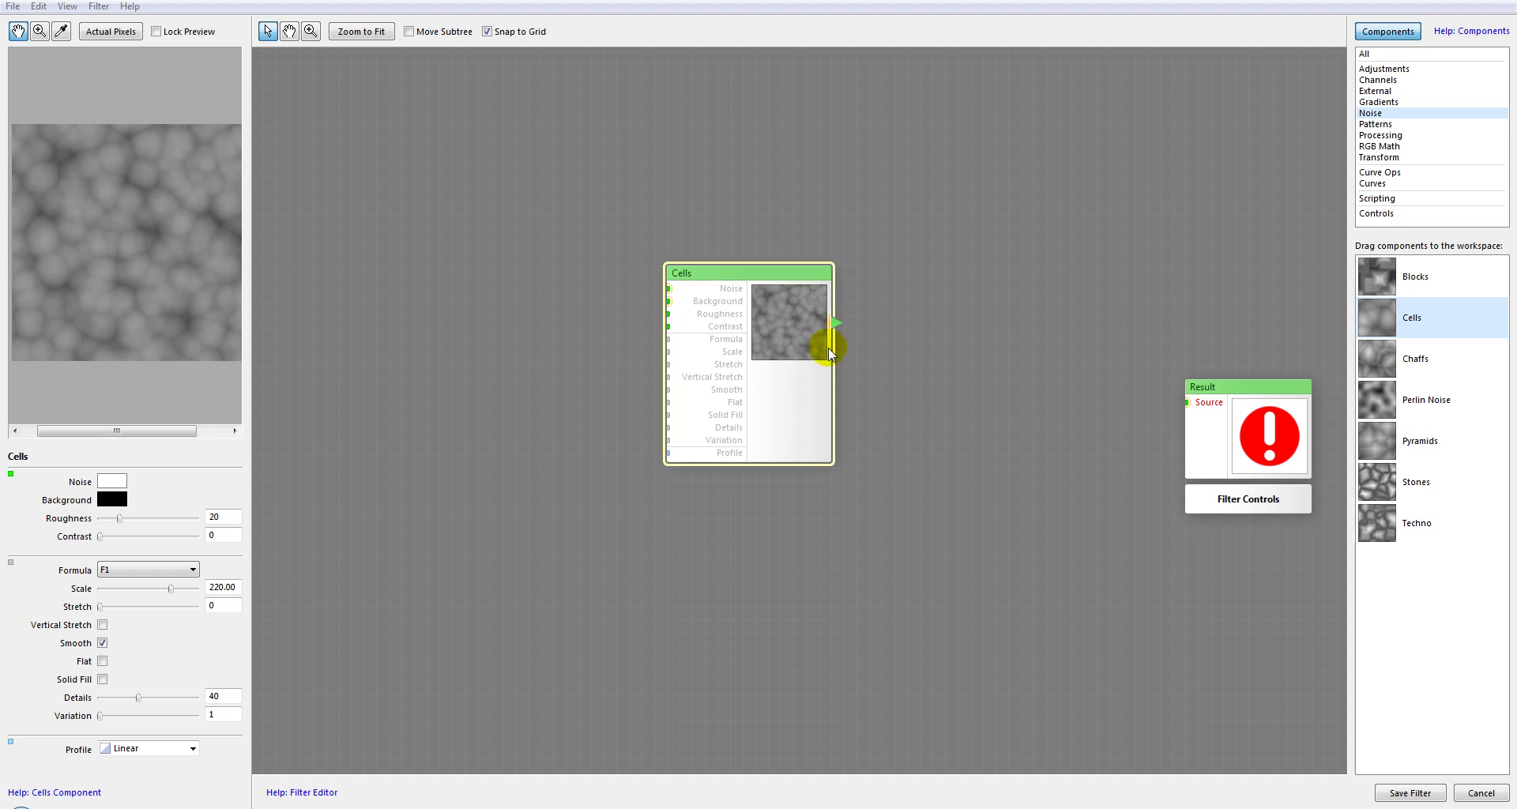
click(102, 642)
click(102, 643)
Step: Try the Flat and Solid Fill options on the Cells component one at a time, leaving both disabled
click(102, 661)
click(101, 661)
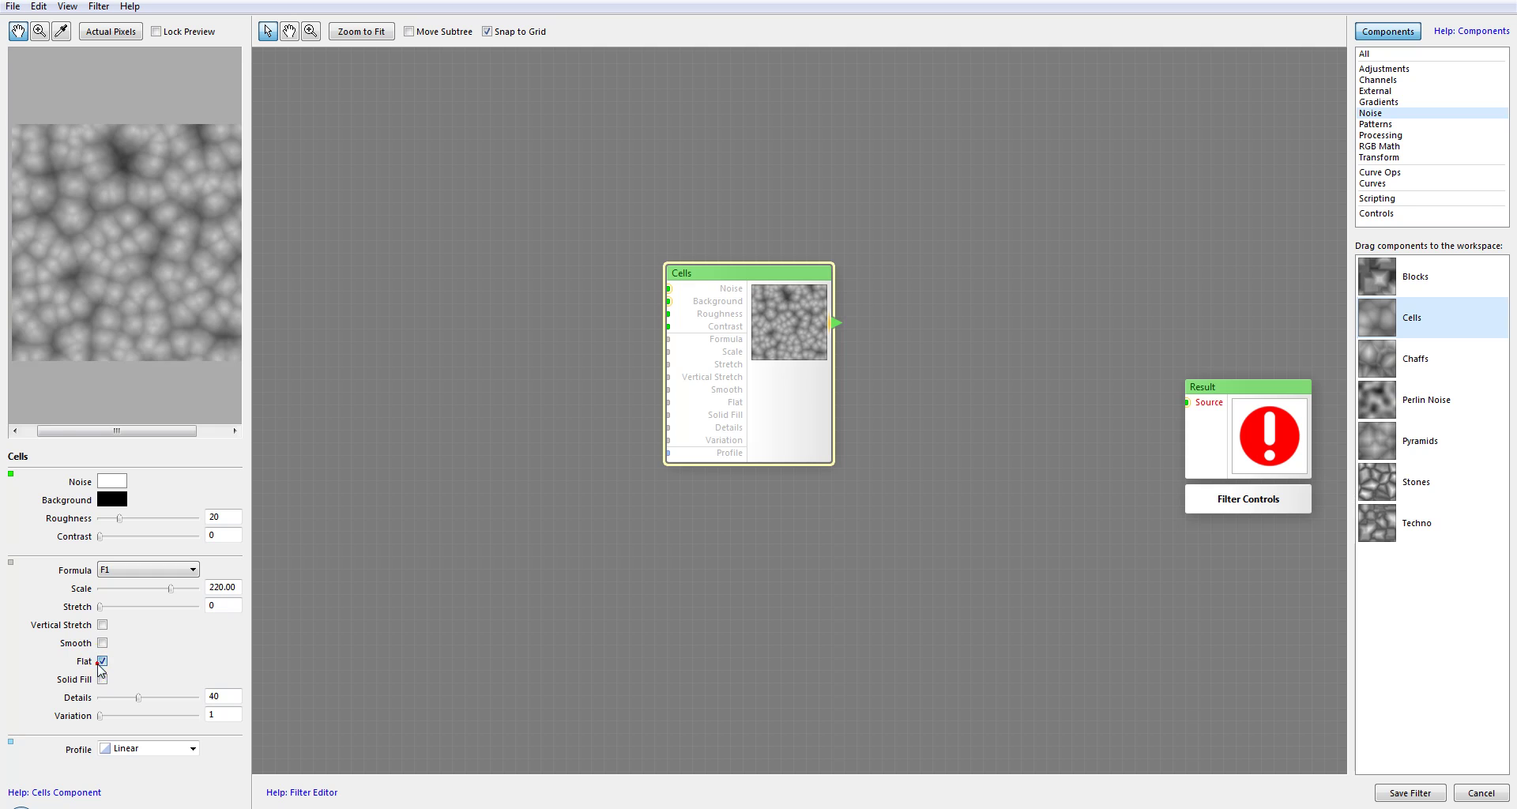
click(102, 679)
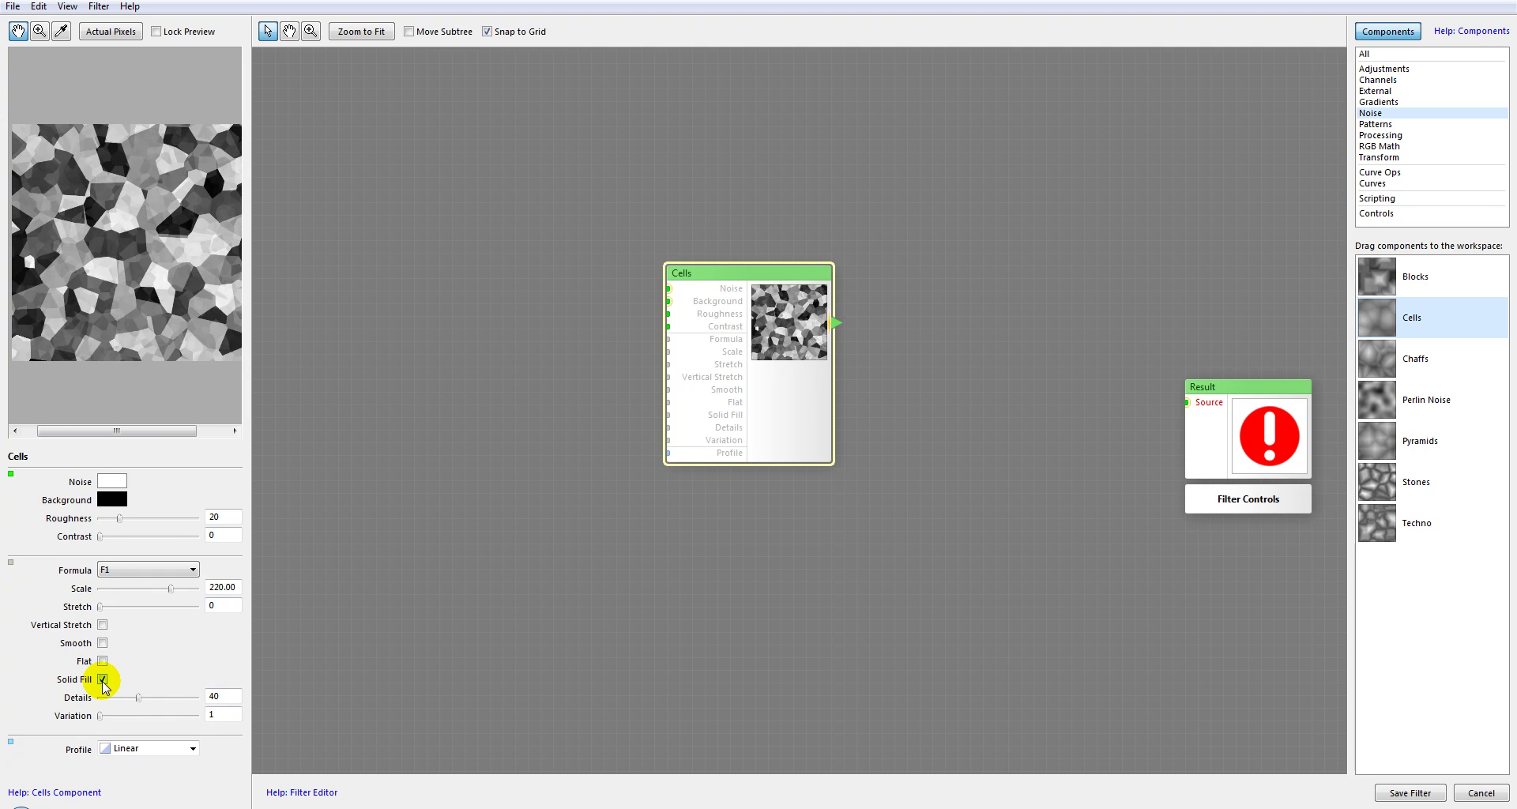
click(102, 679)
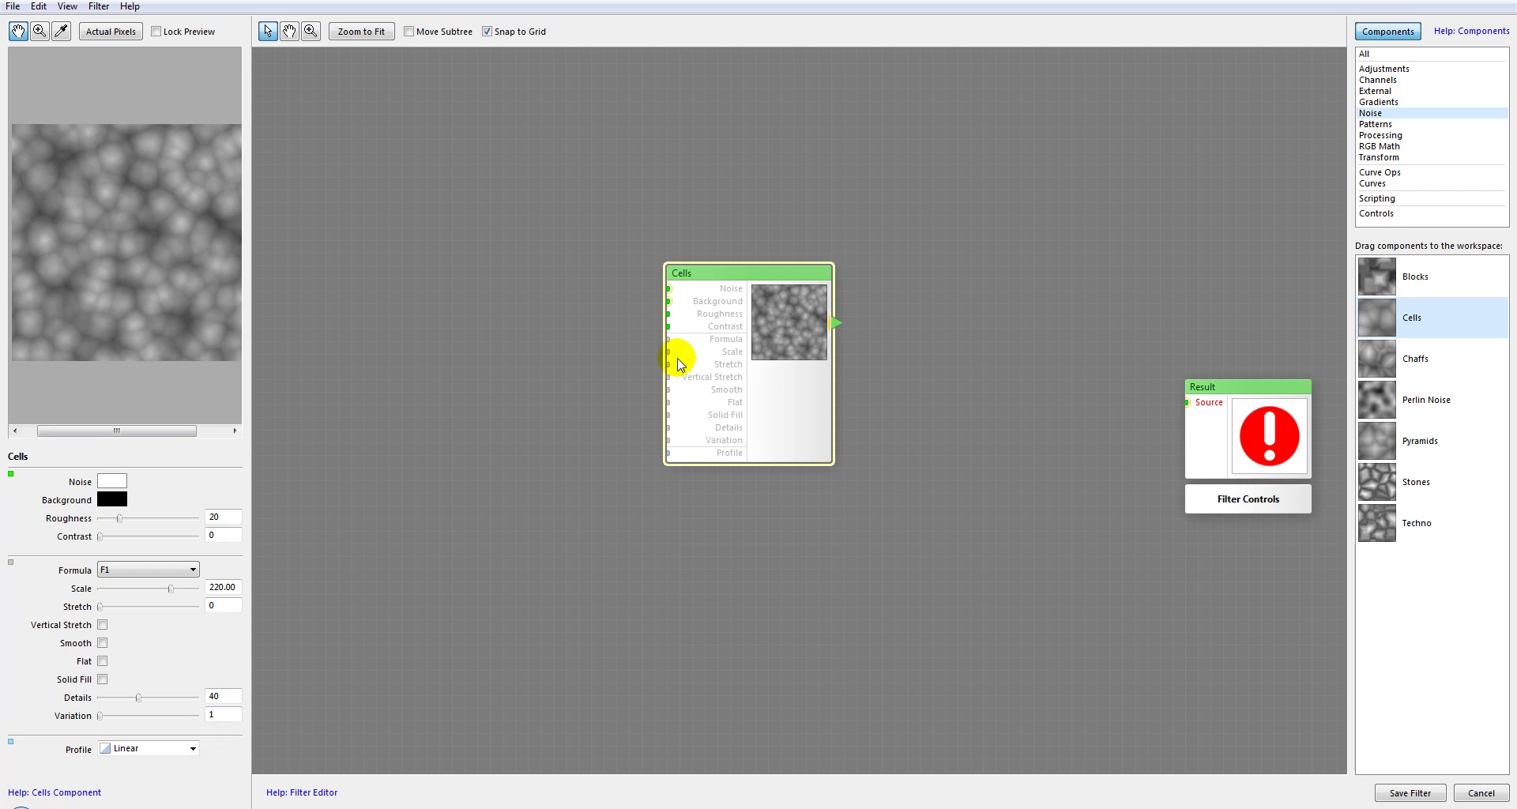
Step: Replace the Cells component with a Chaffs noise component and position it near the upper middle of the workspace
key(Delete)
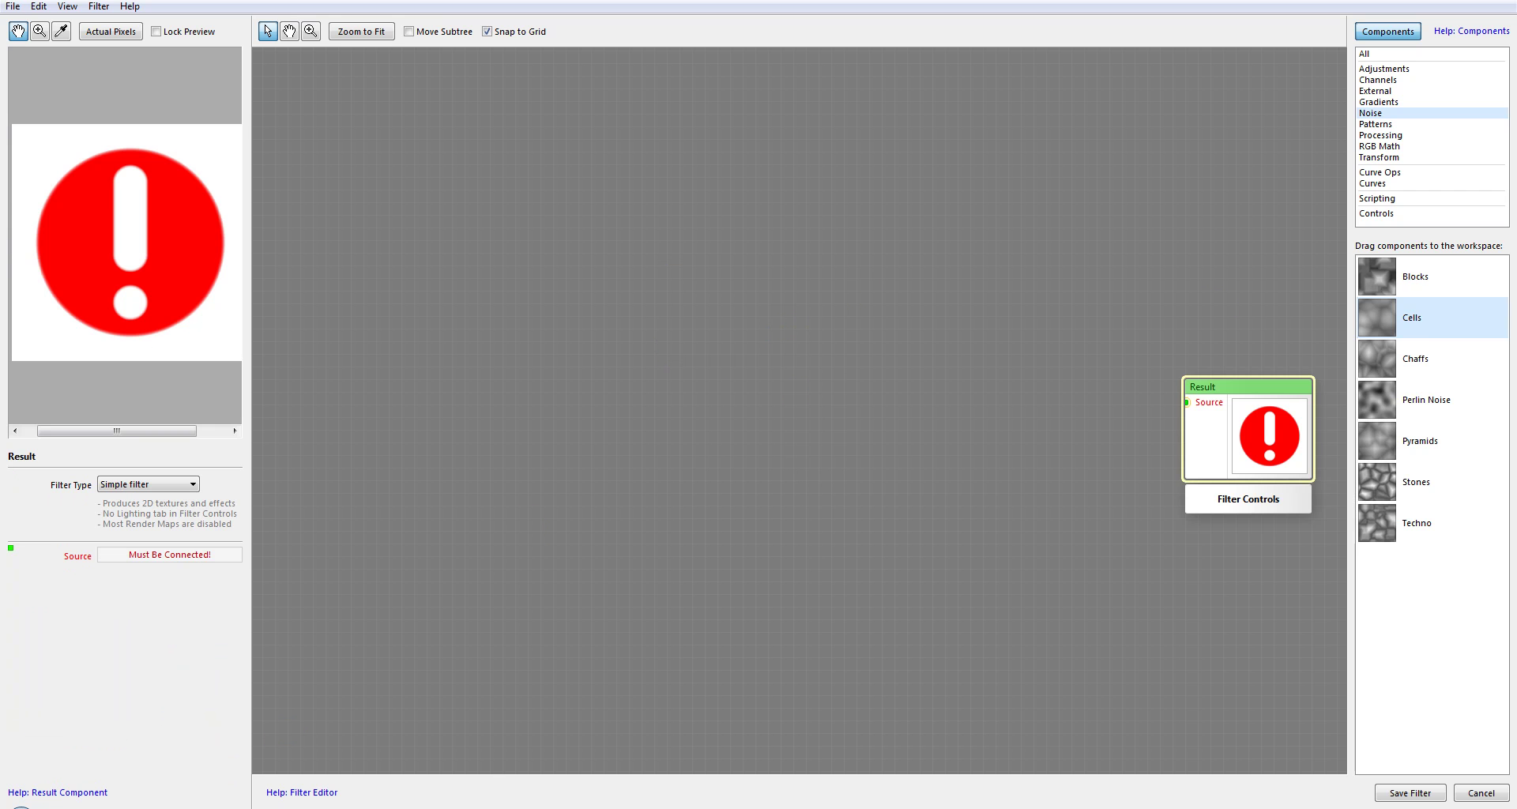
drag(1379, 358, 852, 302)
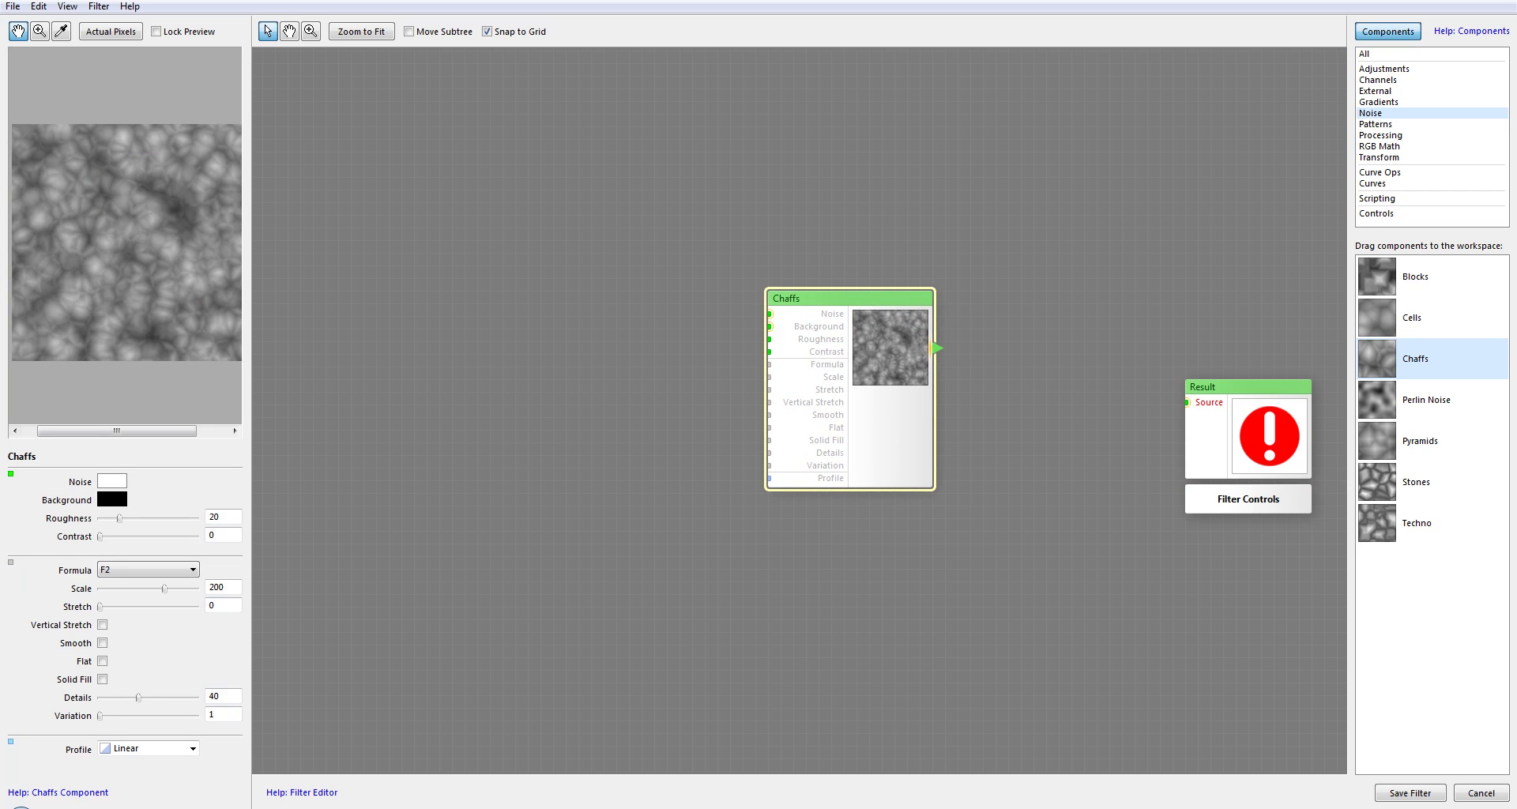
drag(887, 381, 848, 331)
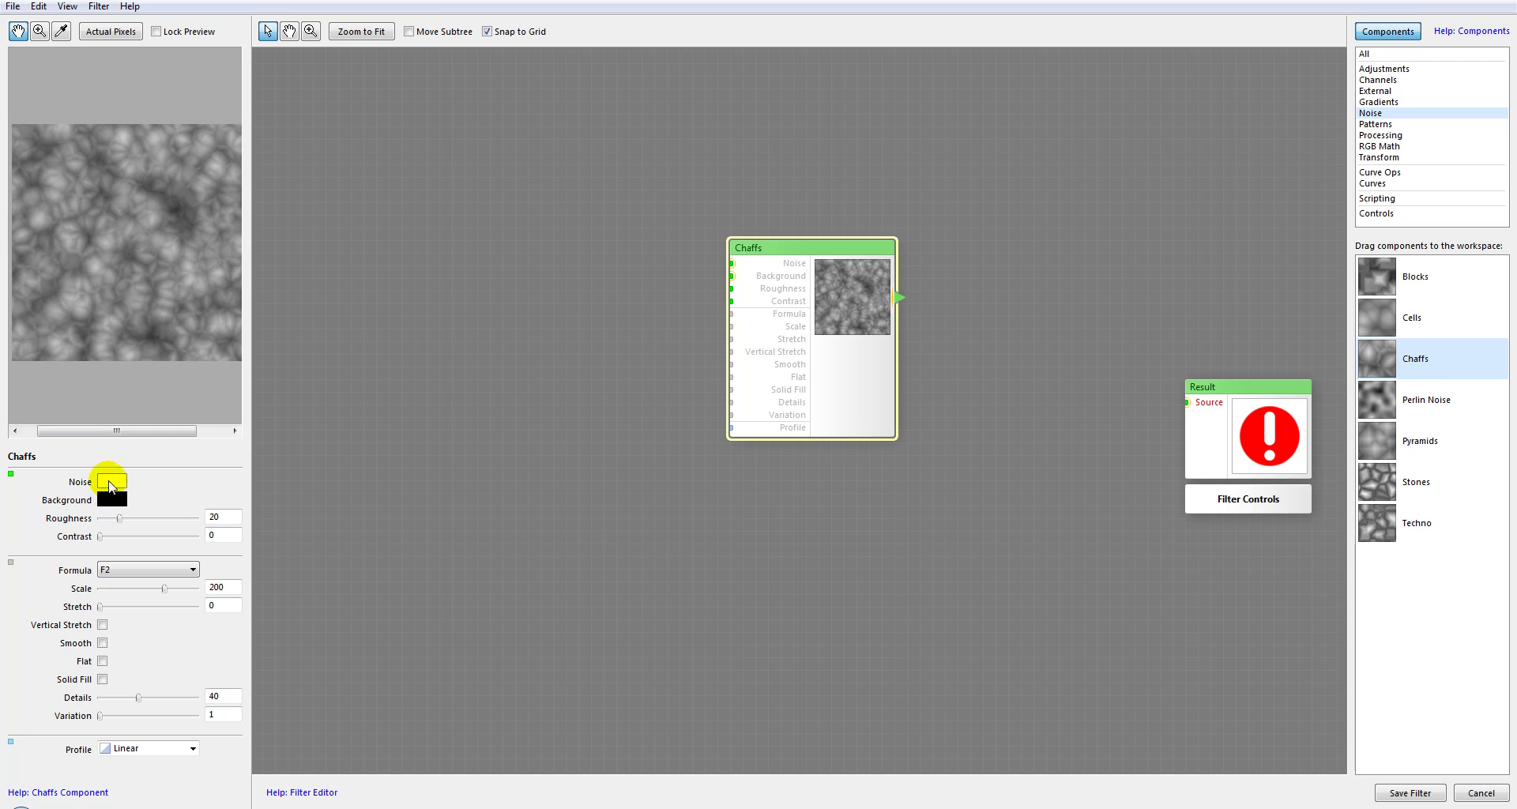
Step: Set the Chaffs Formula to F3 and its Scale to 246
click(146, 570)
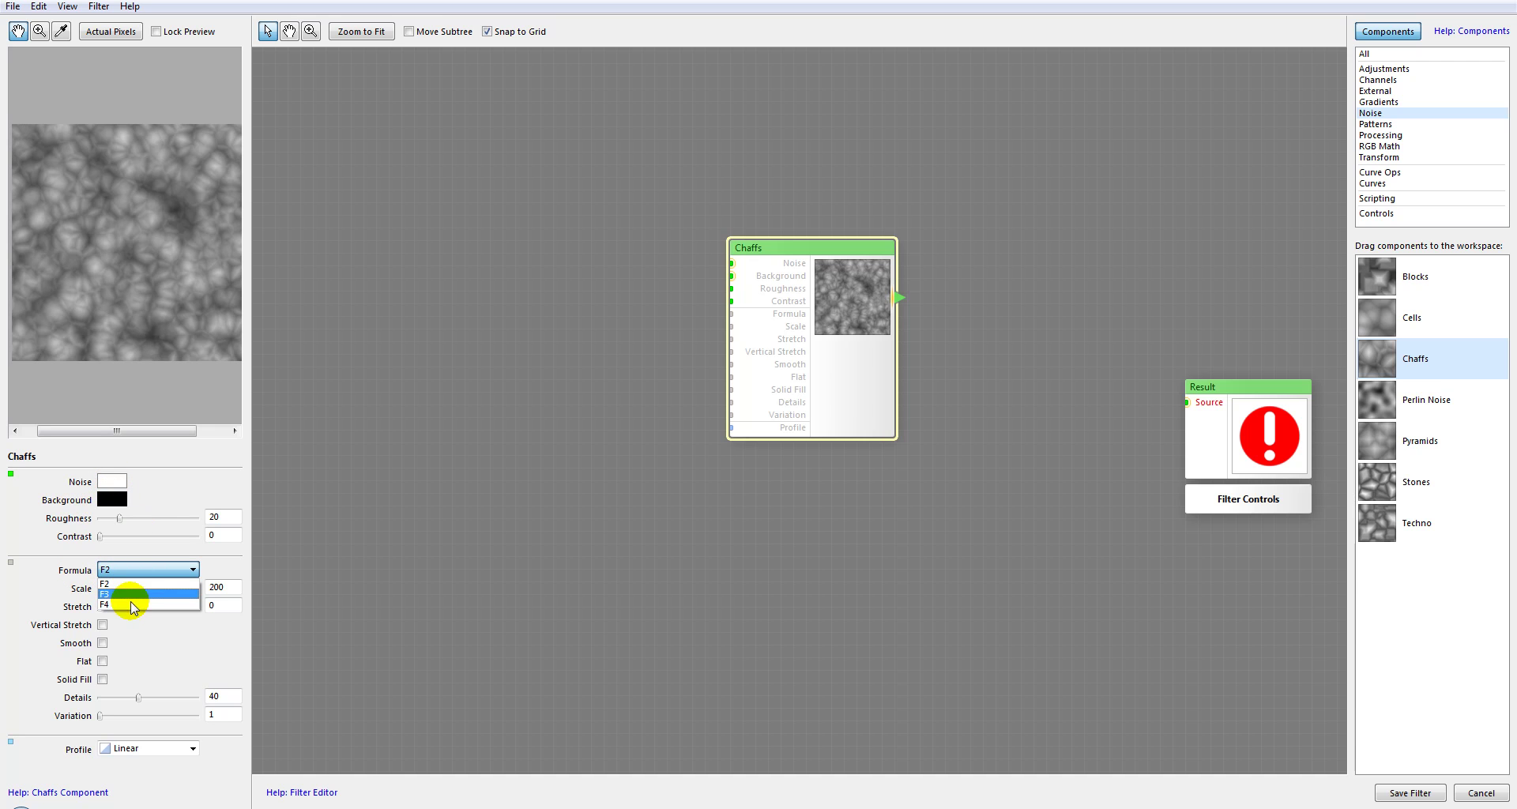
click(130, 594)
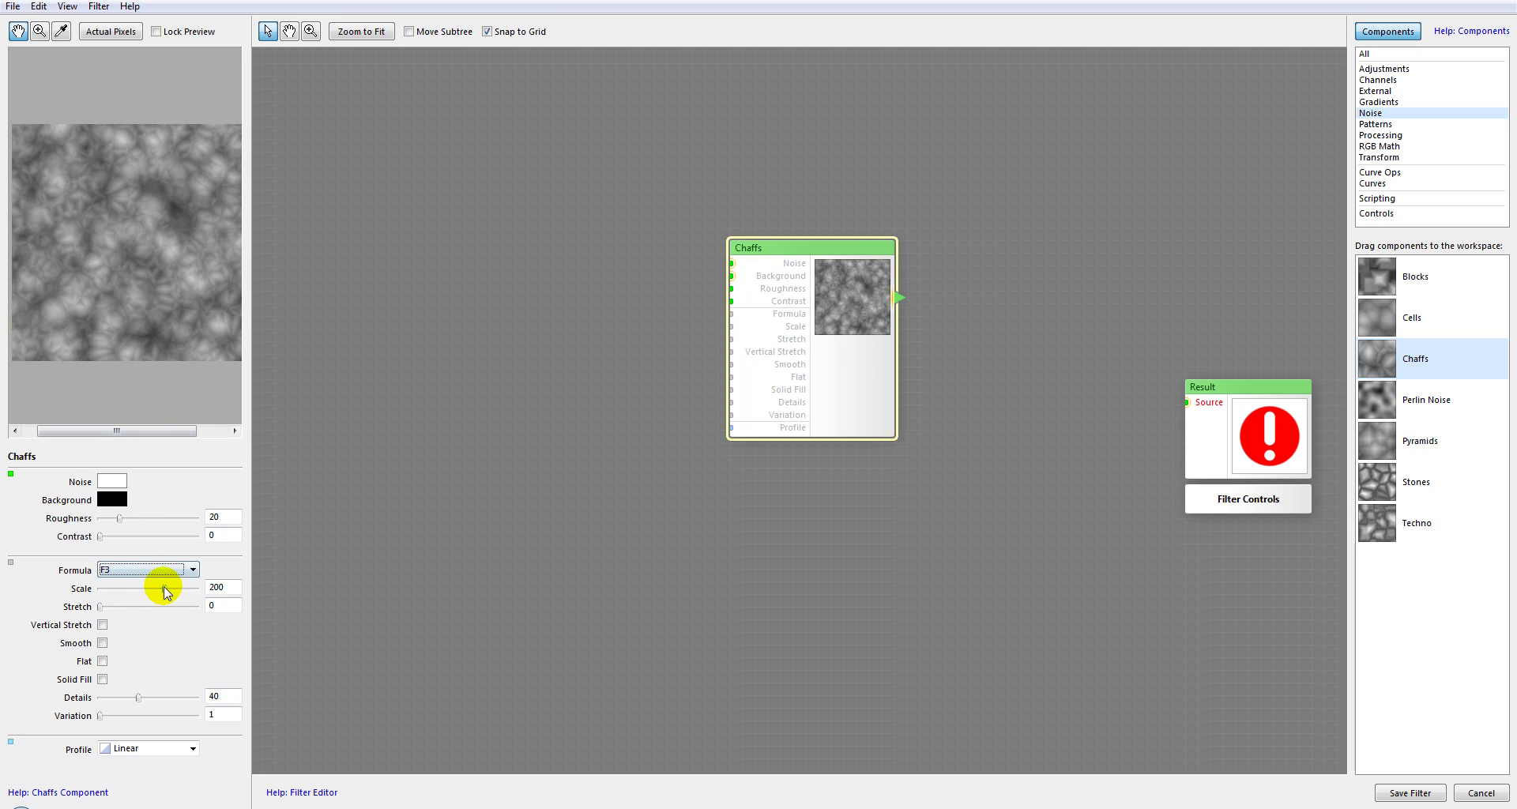
mouse_move(163, 591)
mouse_down()
mouse_move(149, 593)
mouse_move(175, 593)
mouse_up()
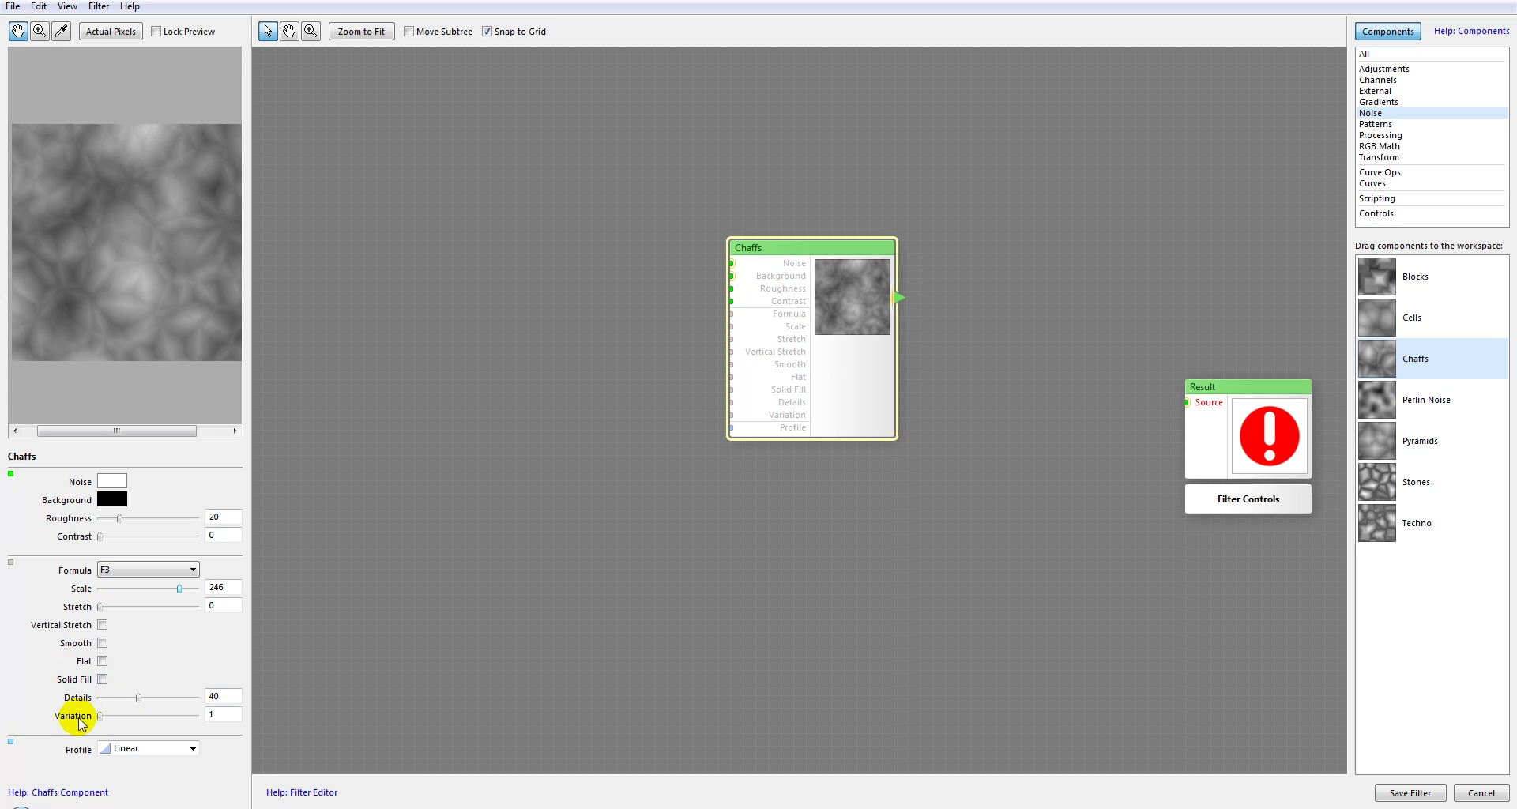
Step: Set the Chaffs Profile to Flat and remove the Chaffs component from the workspace
click(194, 747)
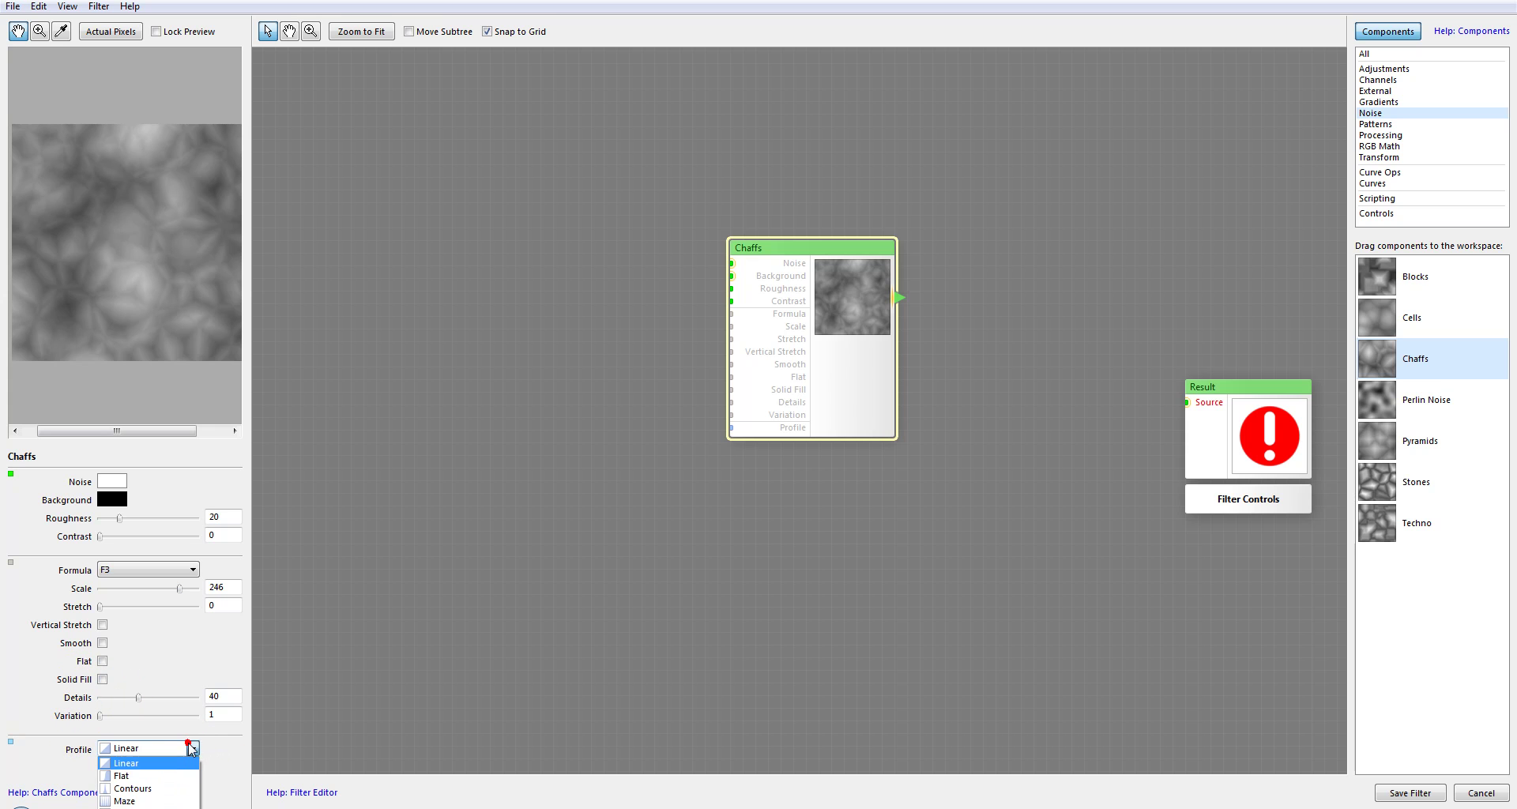
click(158, 778)
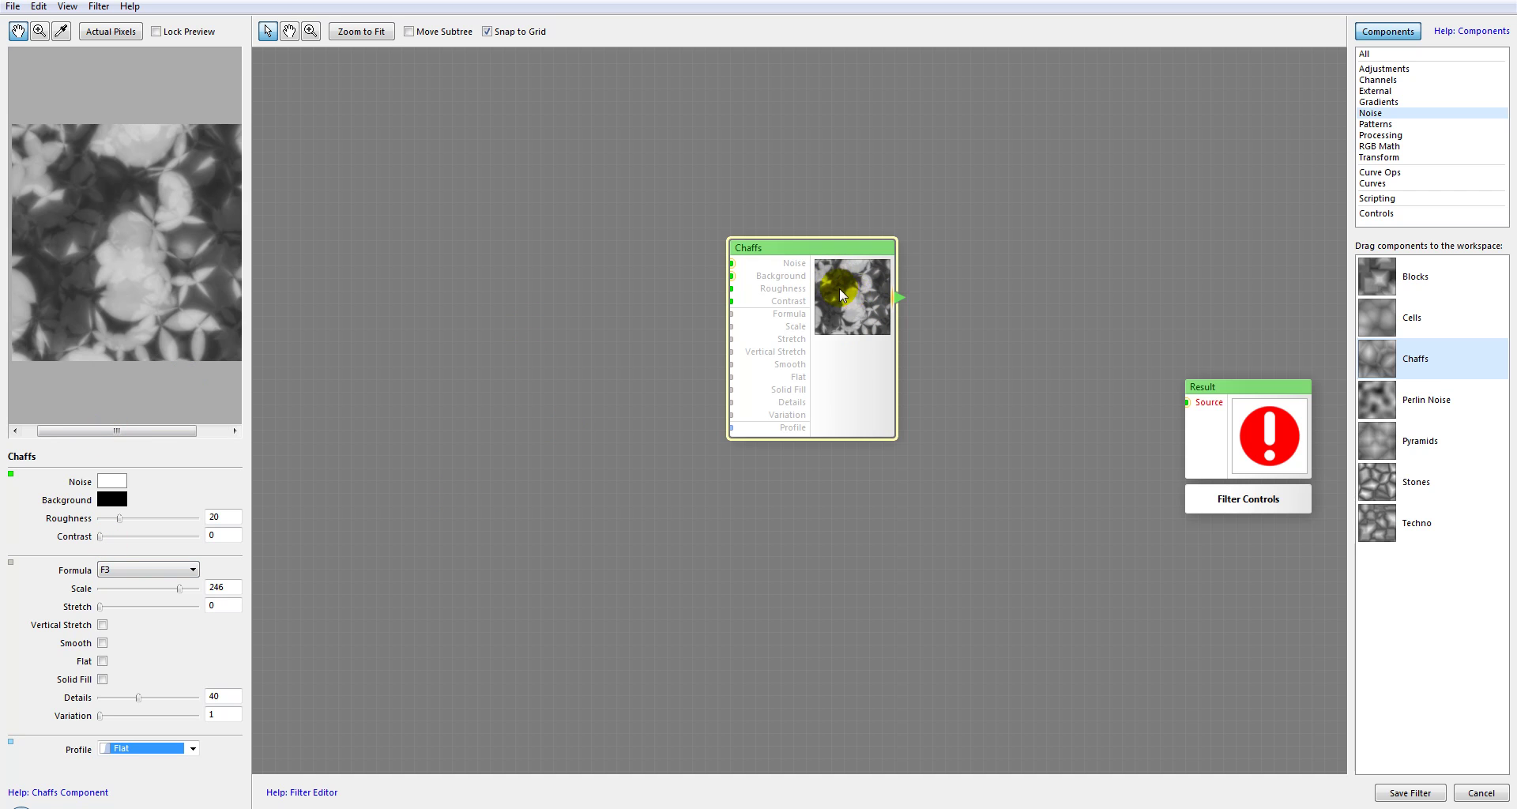
click(751, 340)
key(Delete)
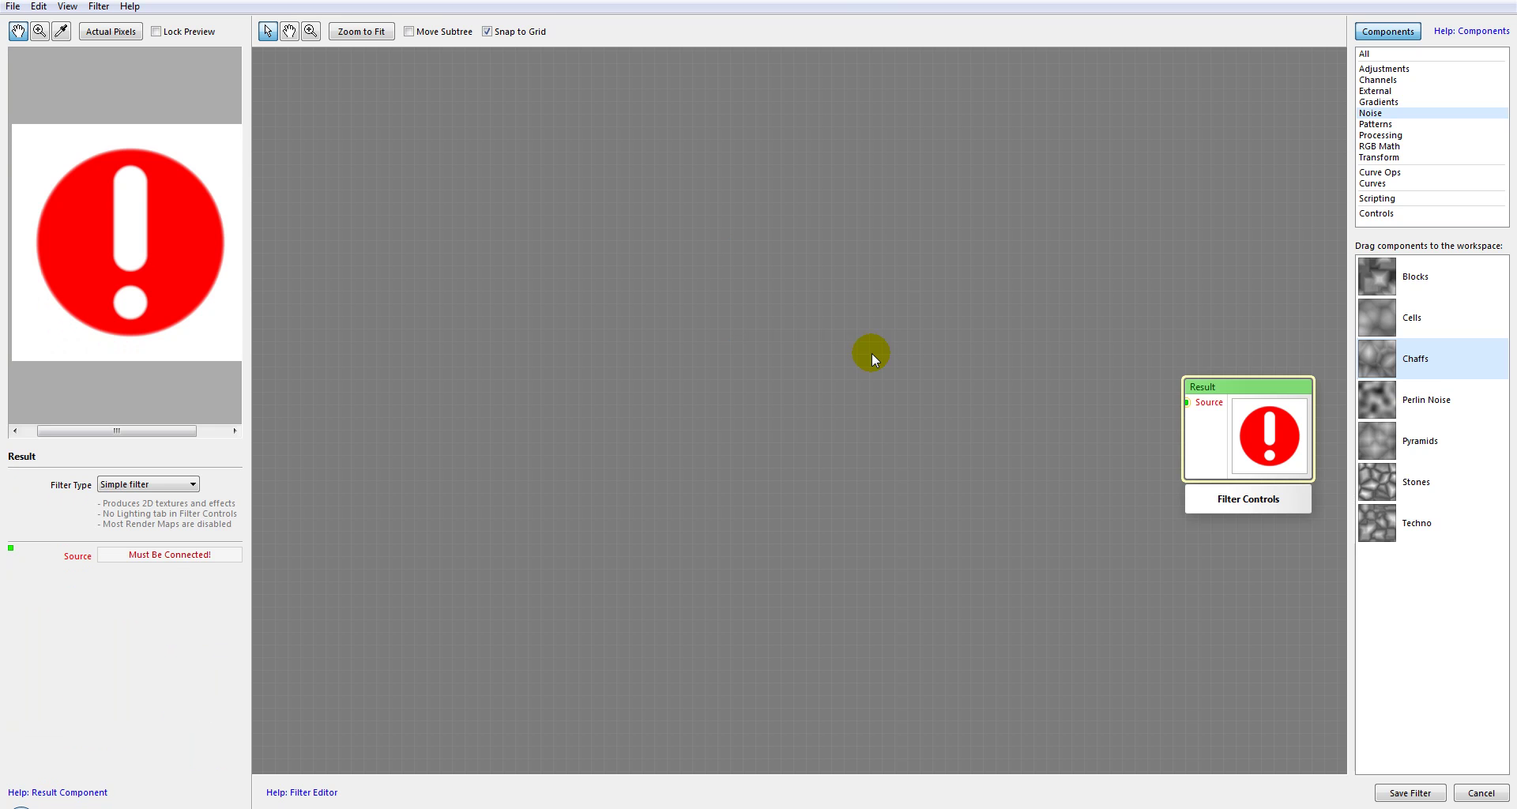
Step: Add a Perlin Noise component and position it near the upper middle of the workspace
drag(1378, 399, 848, 321)
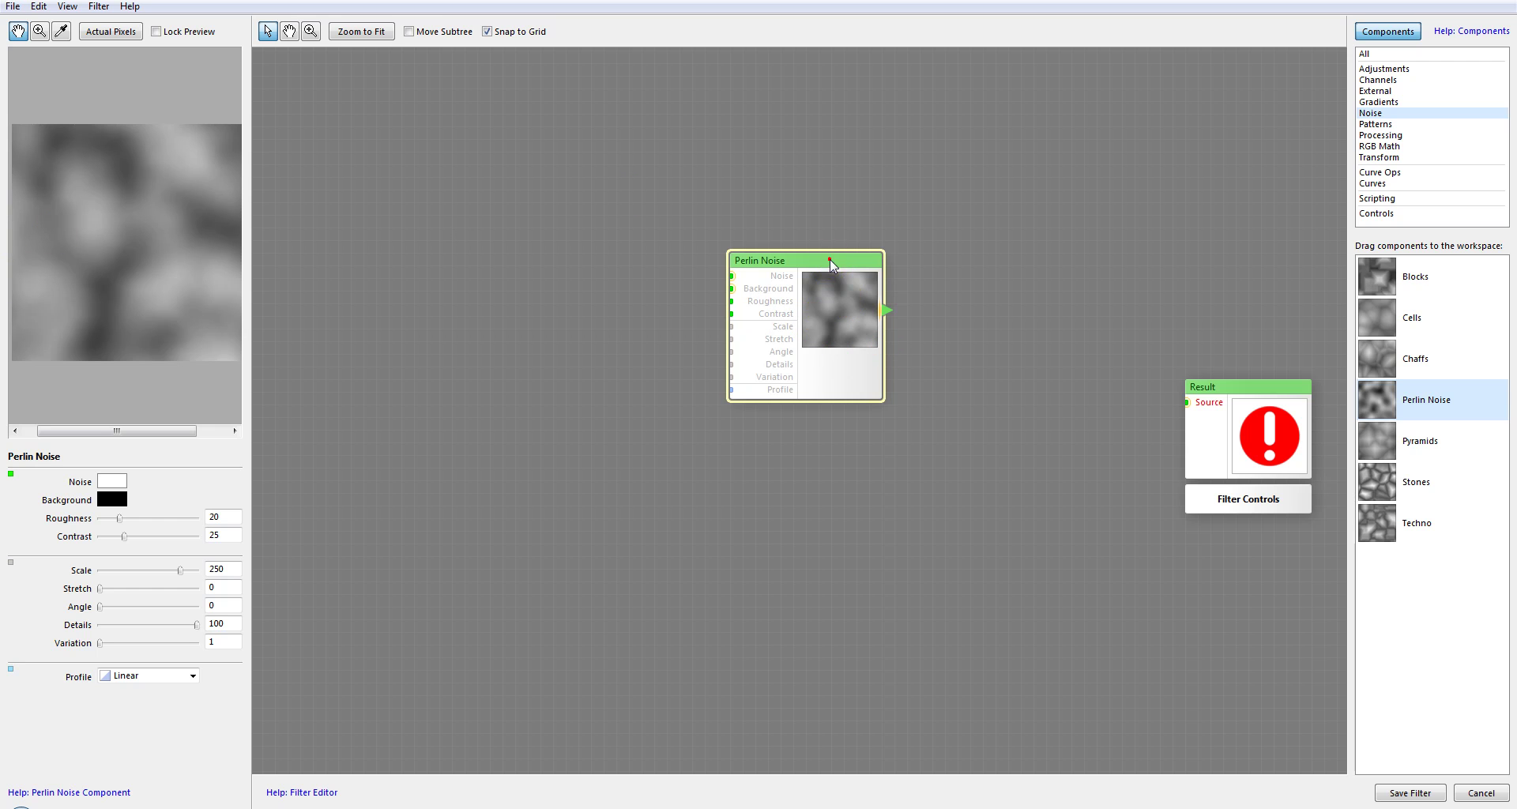
drag(830, 259, 842, 272)
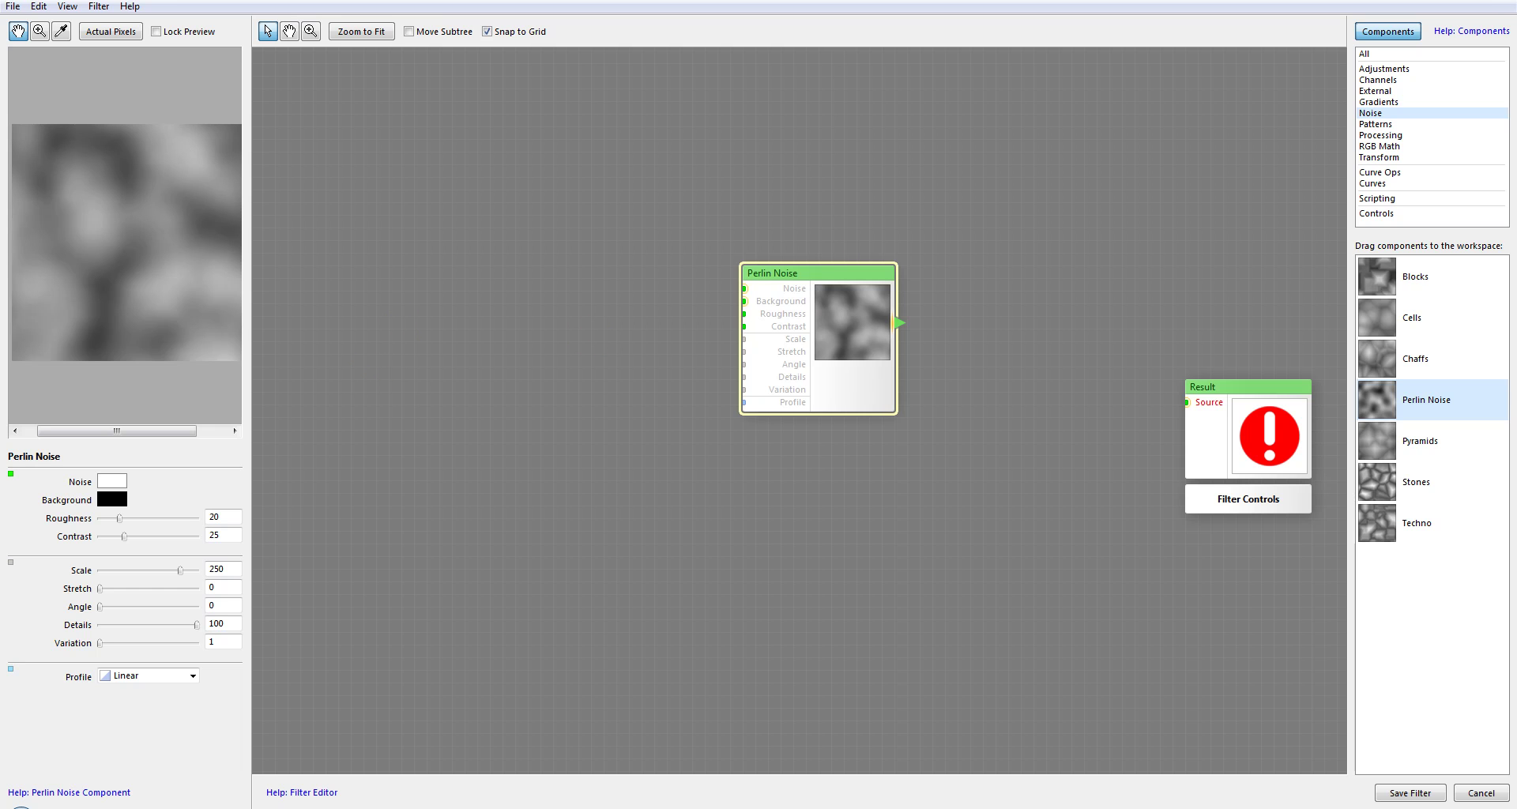
drag(859, 313, 802, 302)
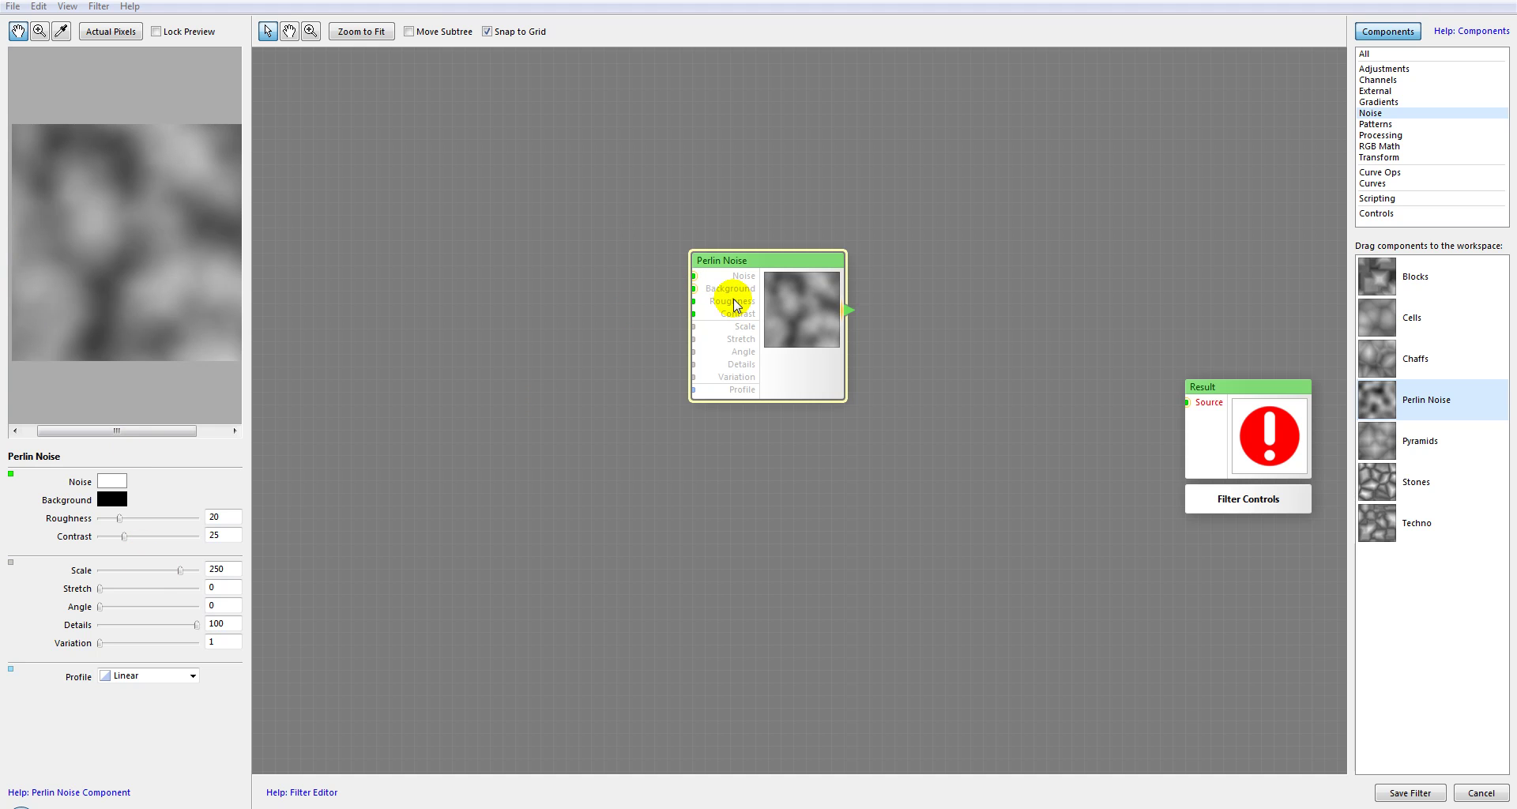
Step: Set the Perlin Noise Roughness to 50, Contrast to 20, Scale to 270, Stretch to 22, Angle to 243 and Variation to 17074
mouse_move(130, 519)
mouse_down()
mouse_move(159, 518)
mouse_move(119, 535)
mouse_up()
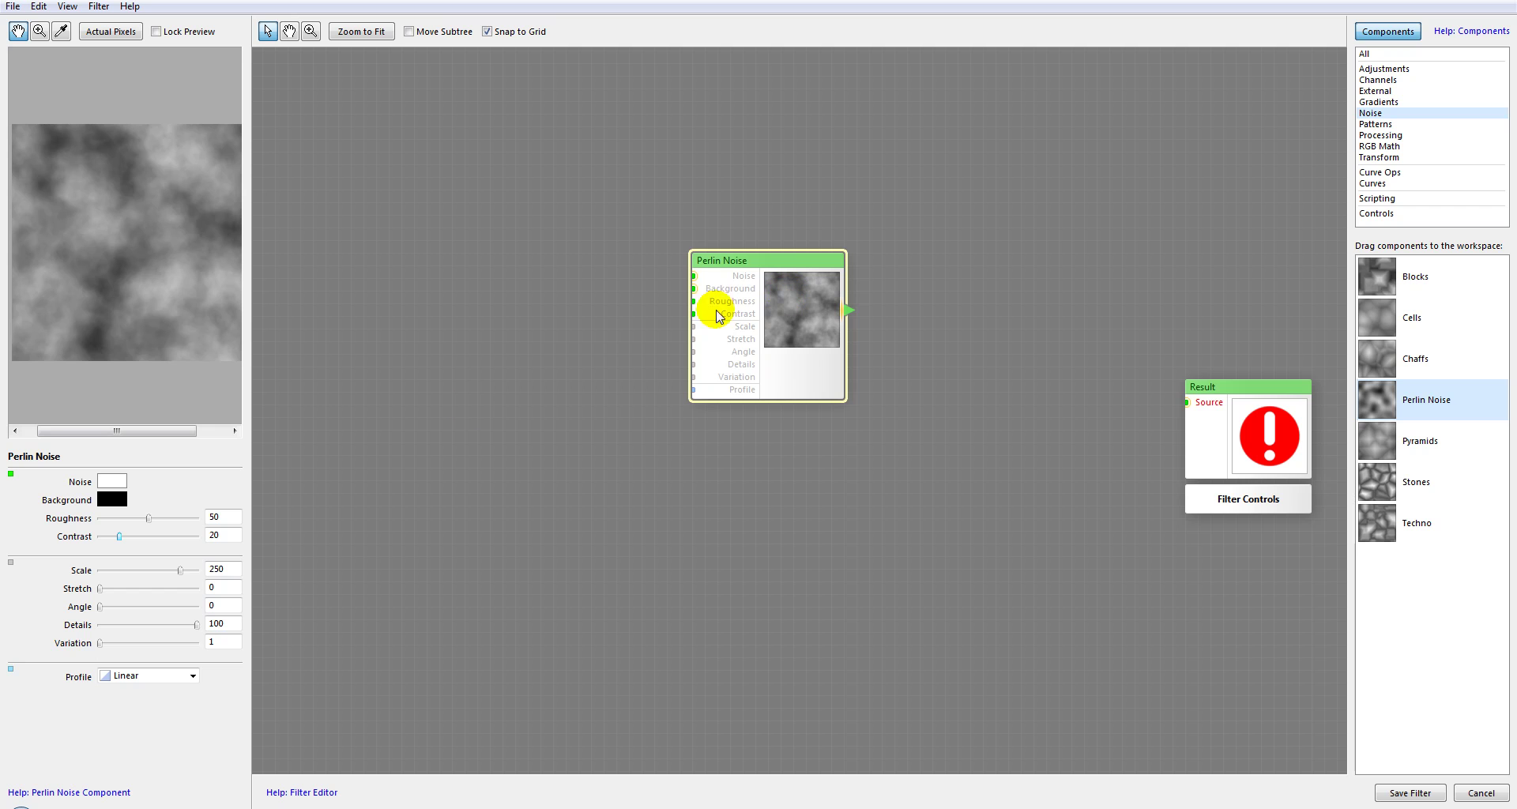
mouse_move(181, 574)
mouse_down()
mouse_move(150, 574)
mouse_move(188, 577)
mouse_up()
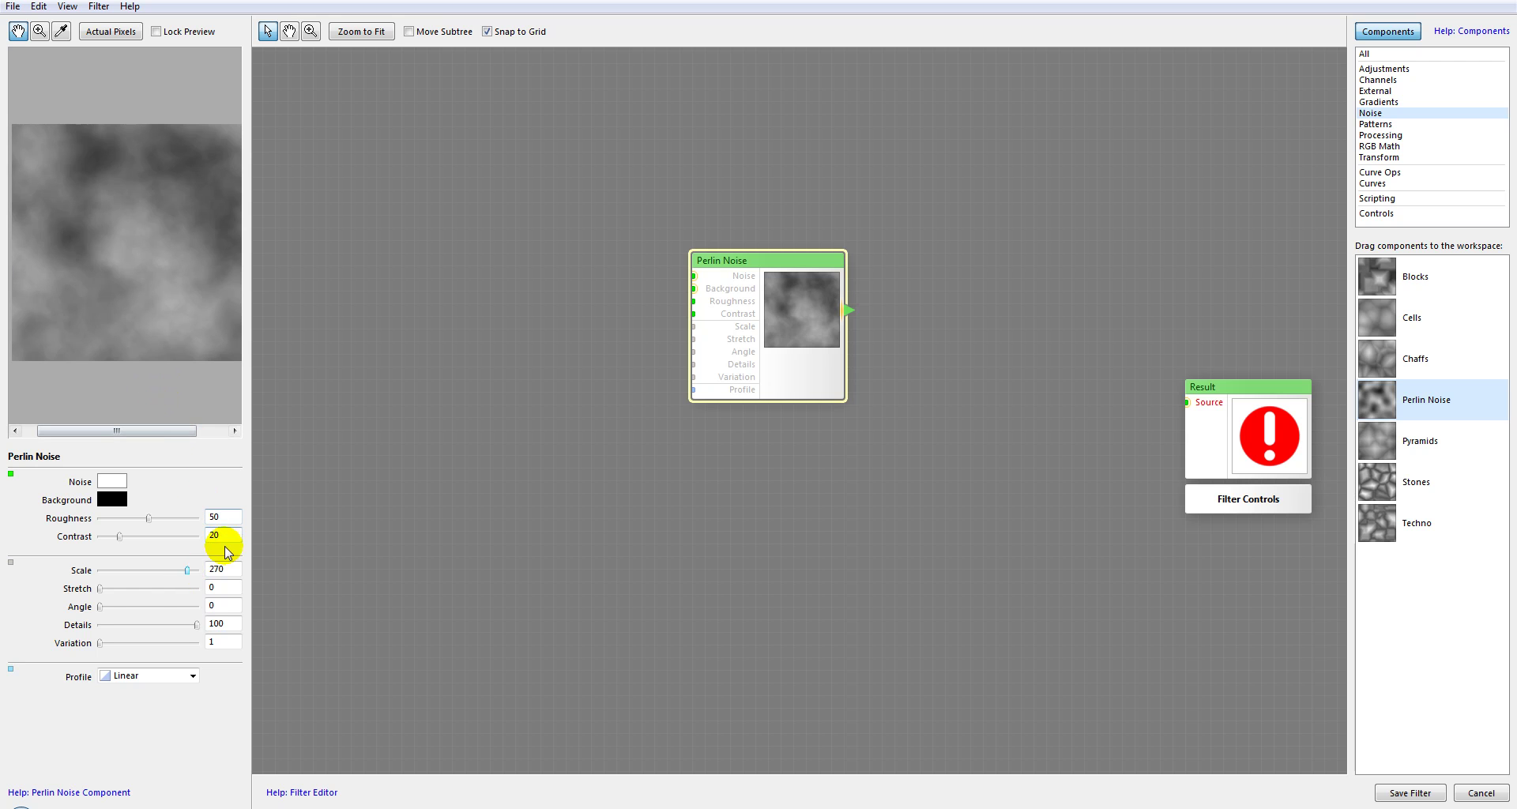
drag(102, 590, 233, 634)
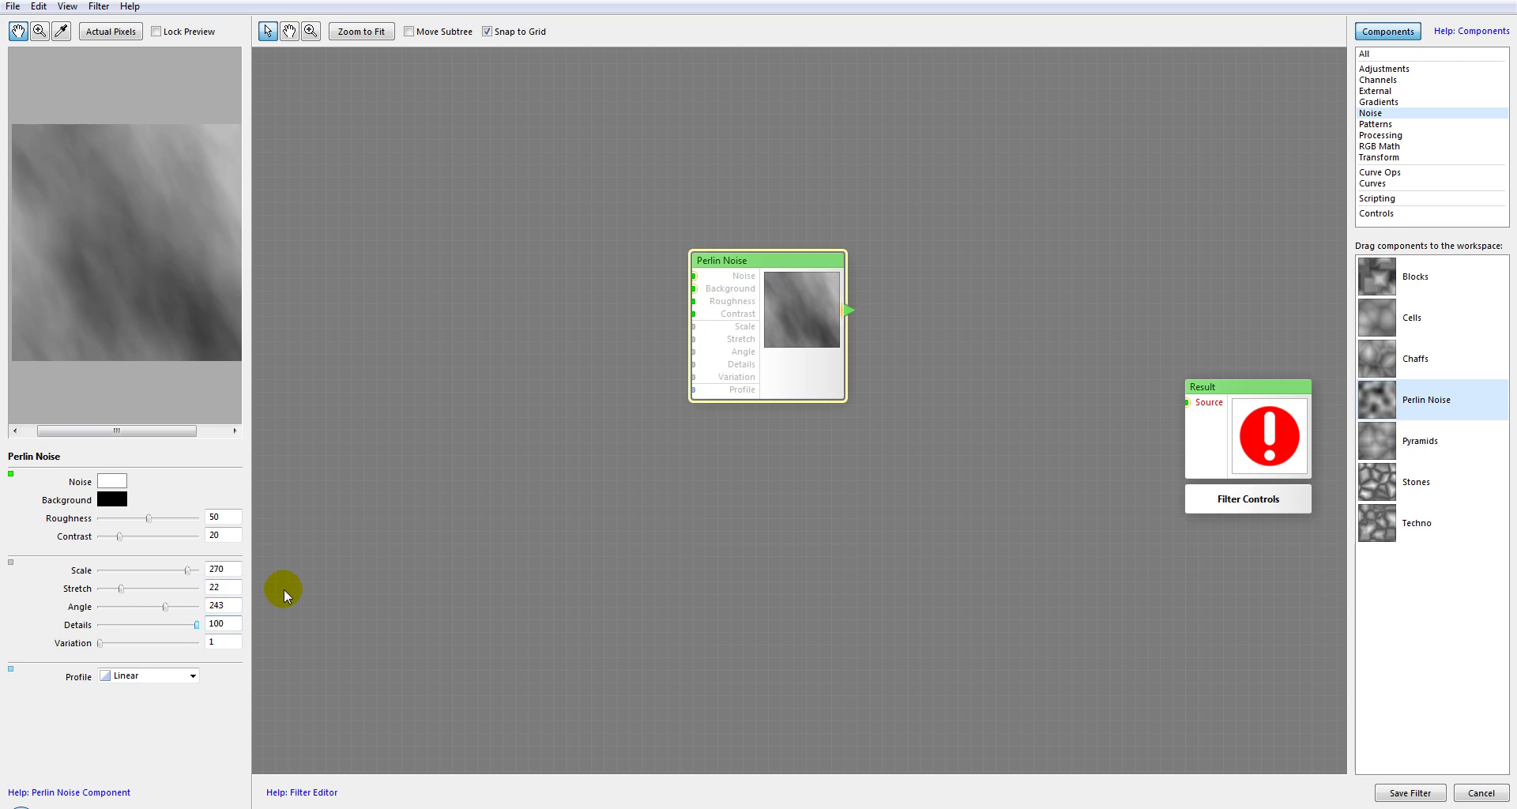
drag(100, 643, 157, 644)
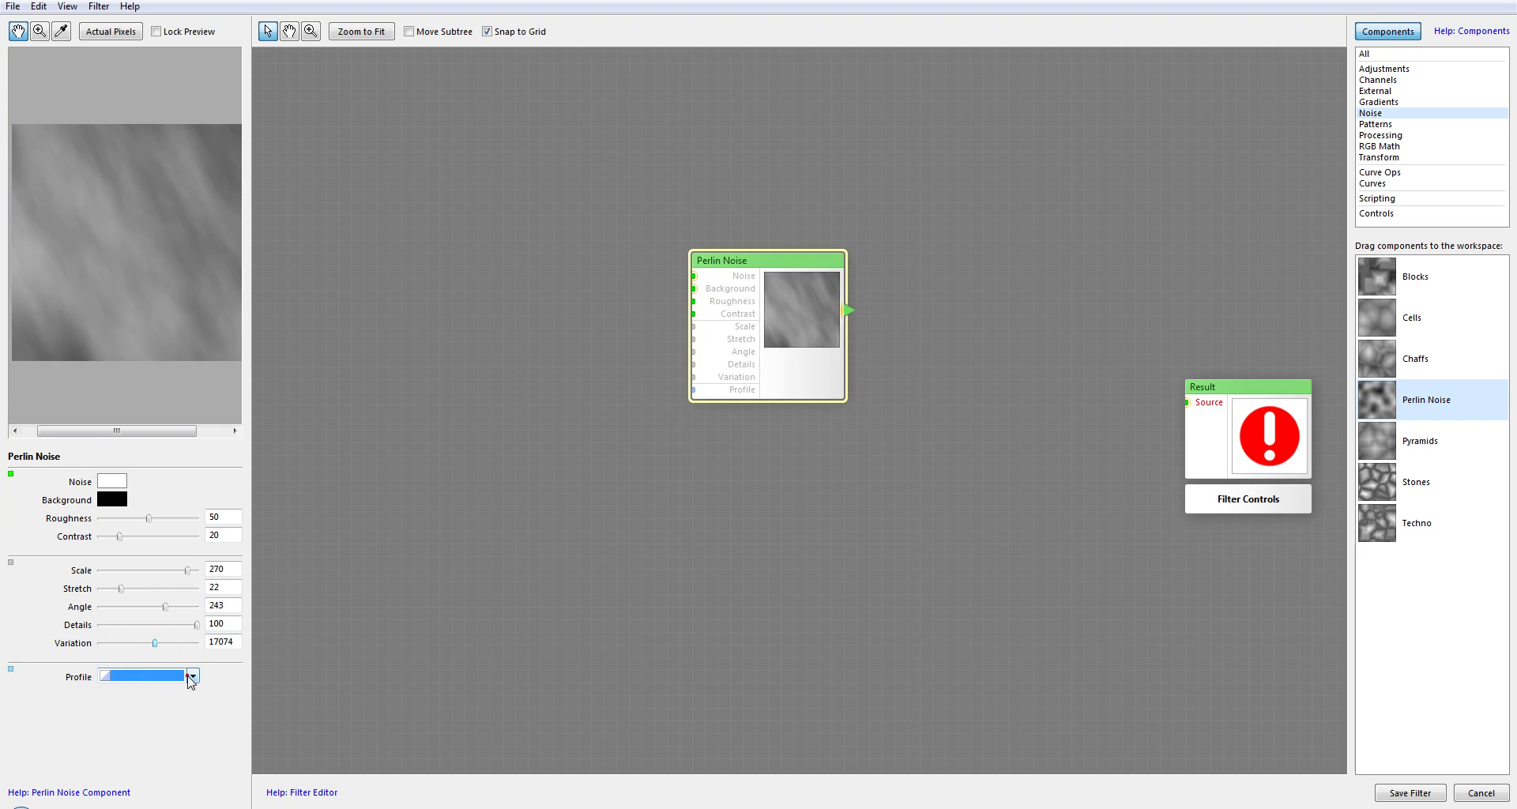
Step: Try the Camouflage, Electricity and Ghost profiles on the Perlin Noise component, leaving the Profile set to Electricity
click(191, 675)
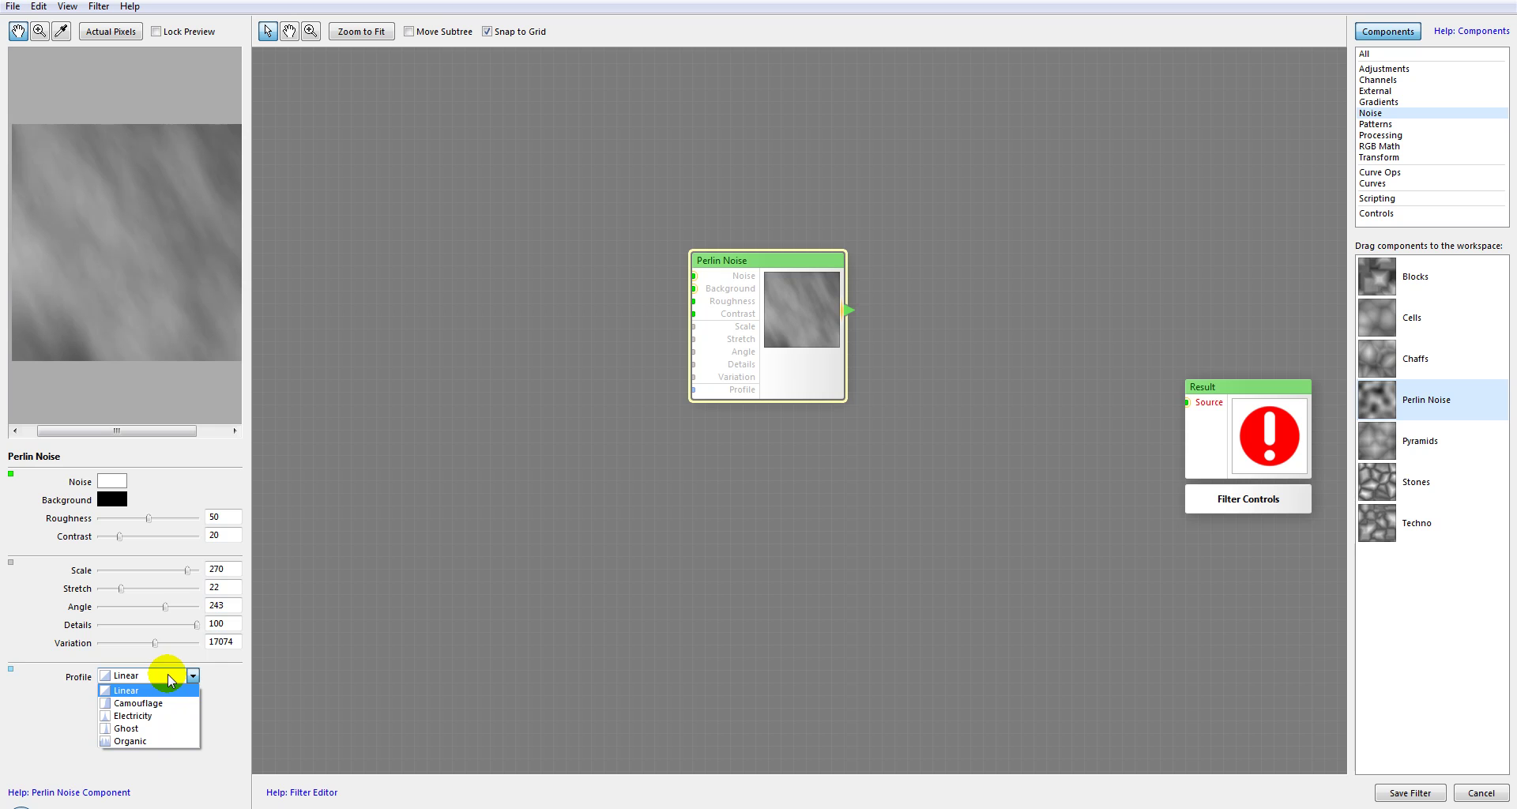
click(141, 702)
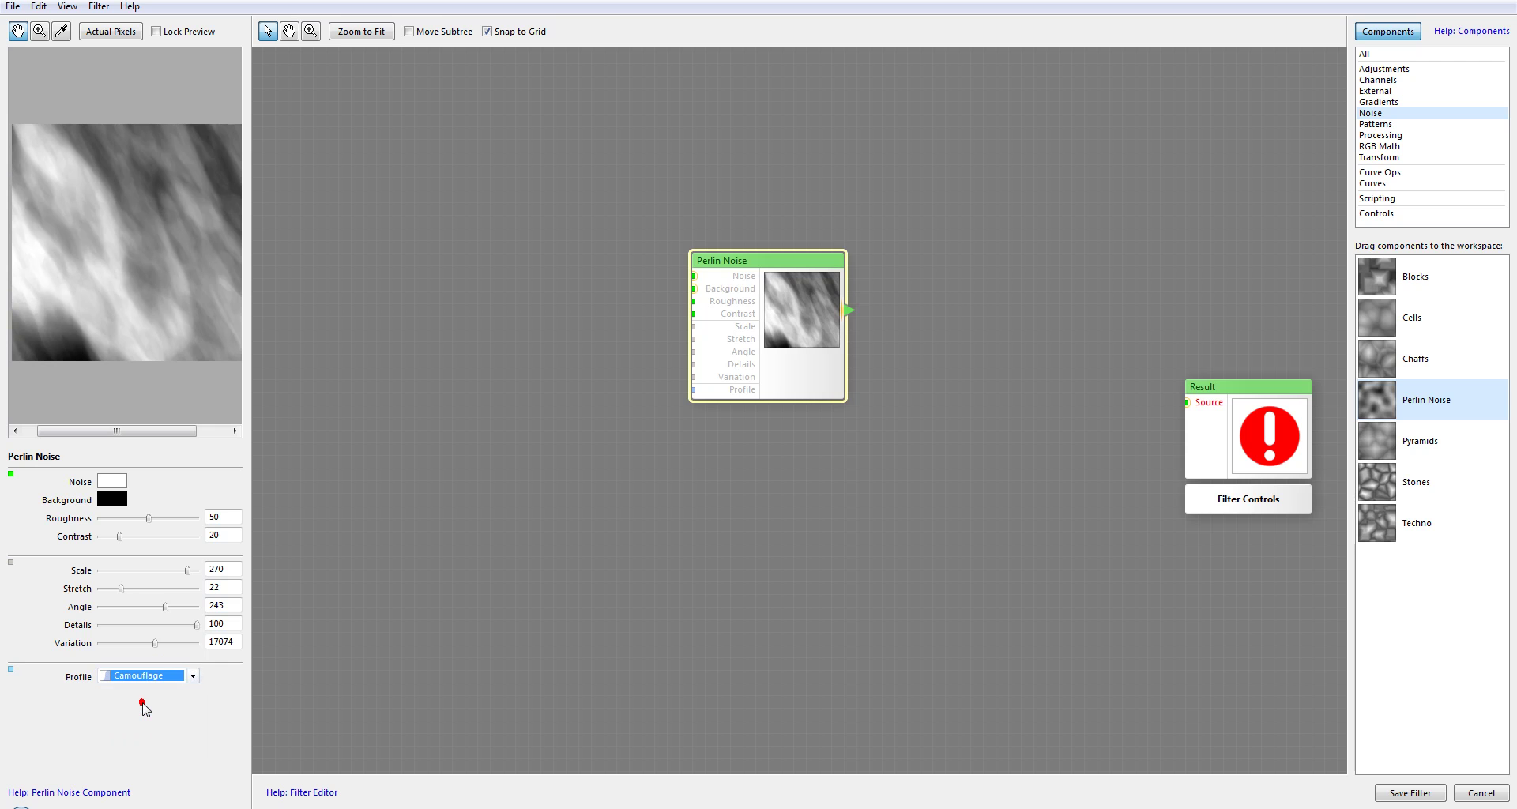
click(173, 678)
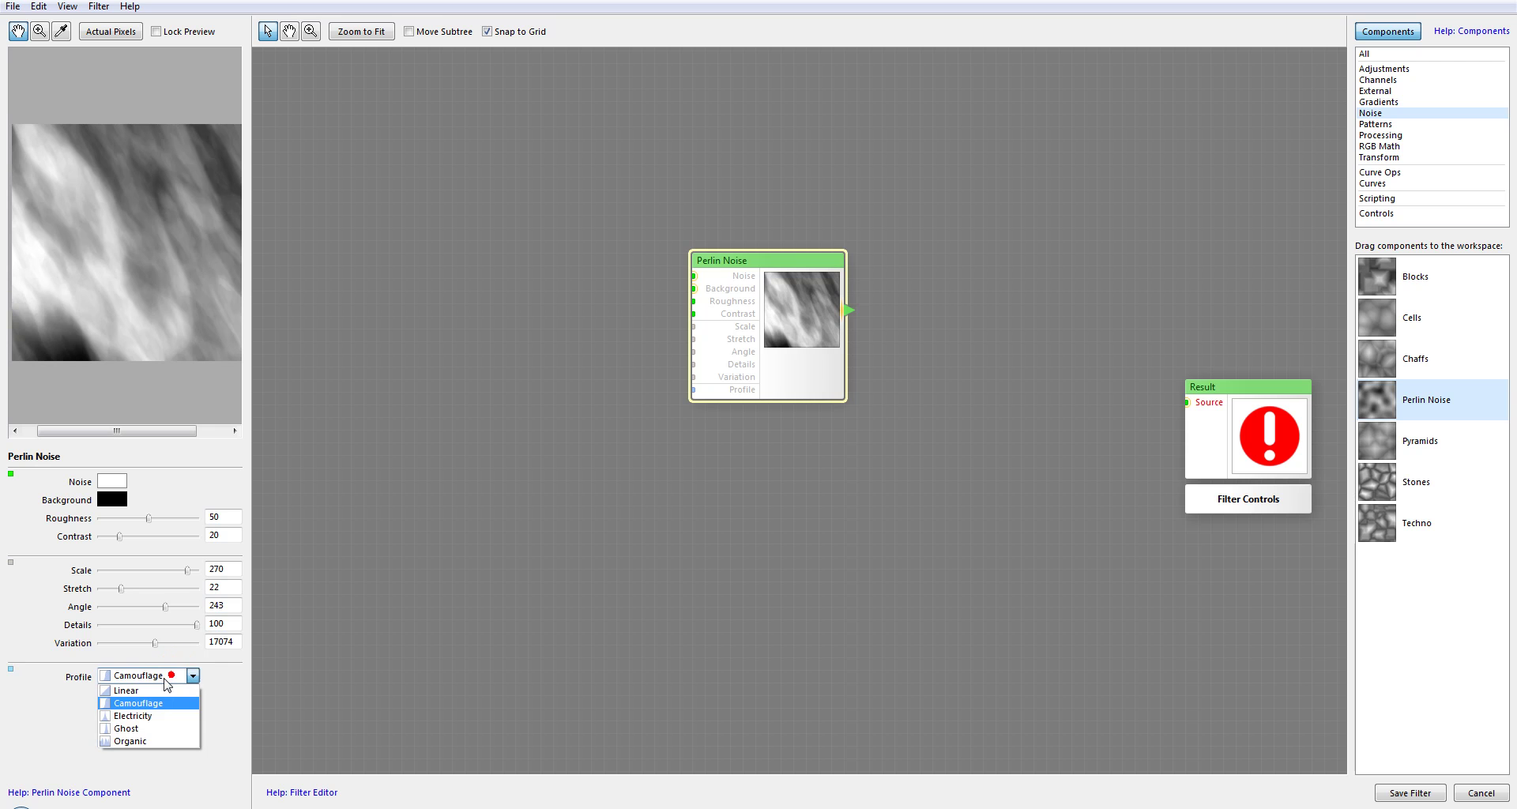
click(146, 715)
click(167, 678)
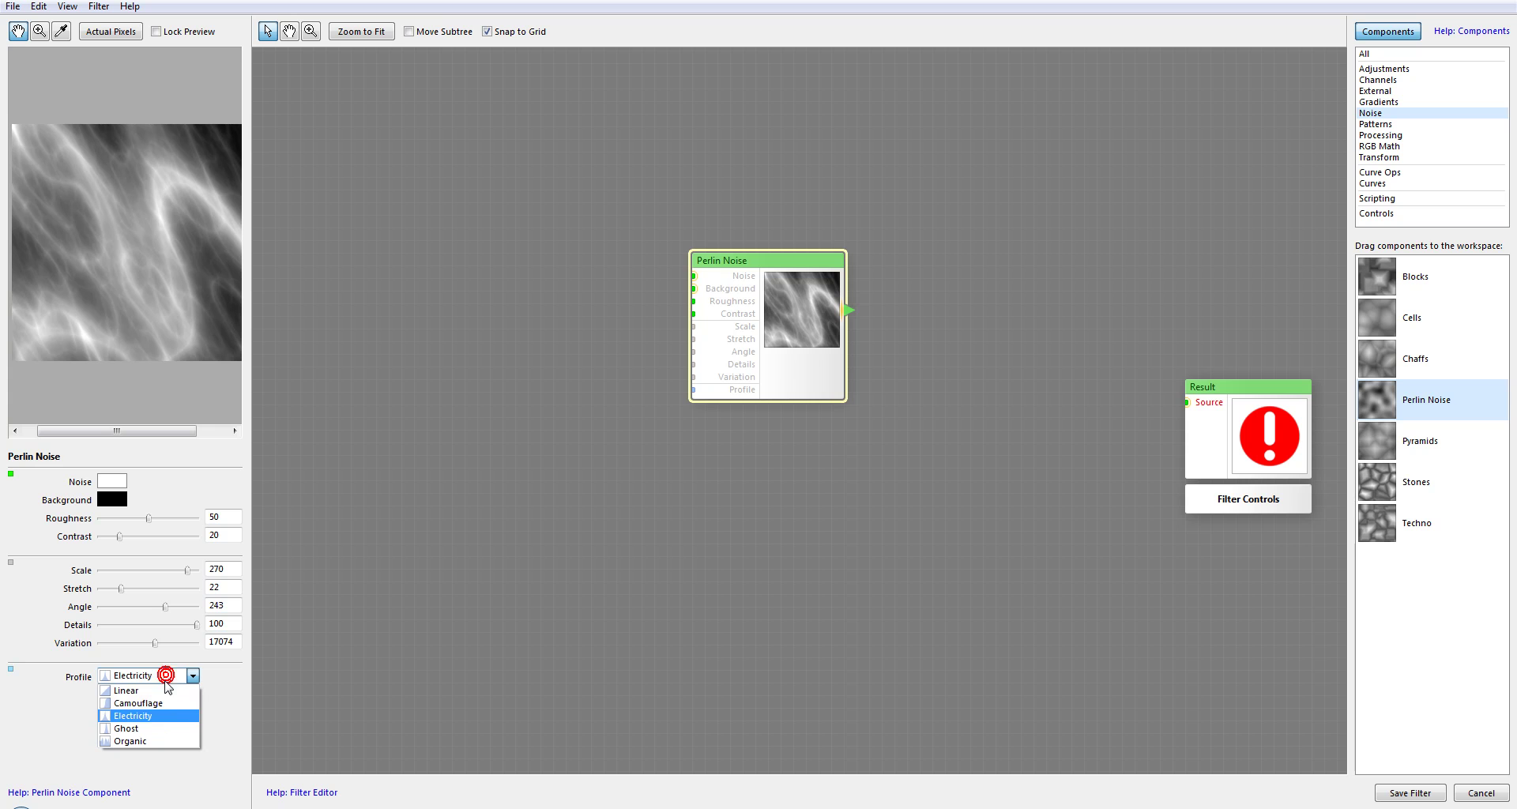
click(146, 726)
click(166, 677)
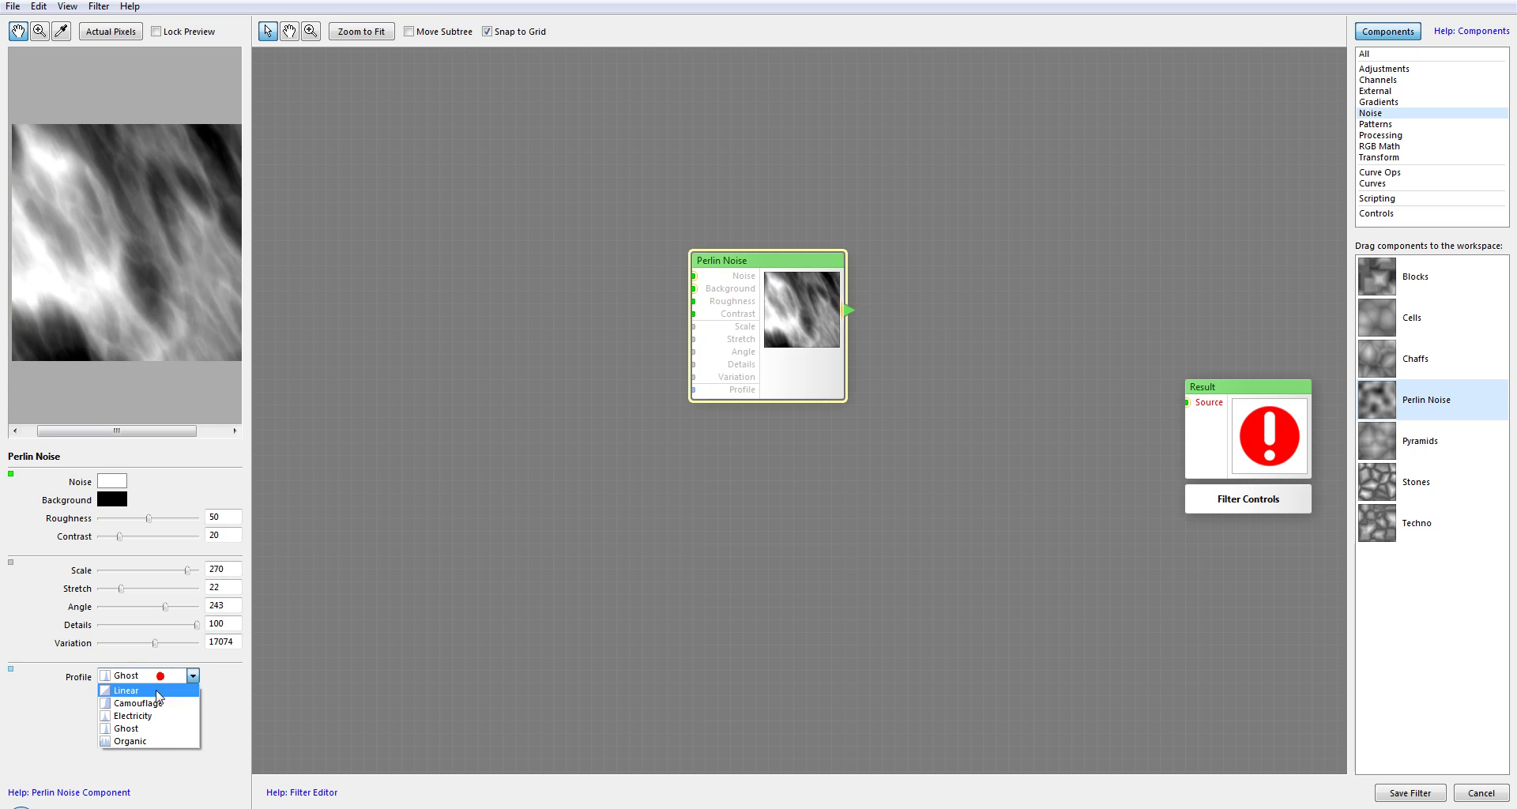
click(156, 715)
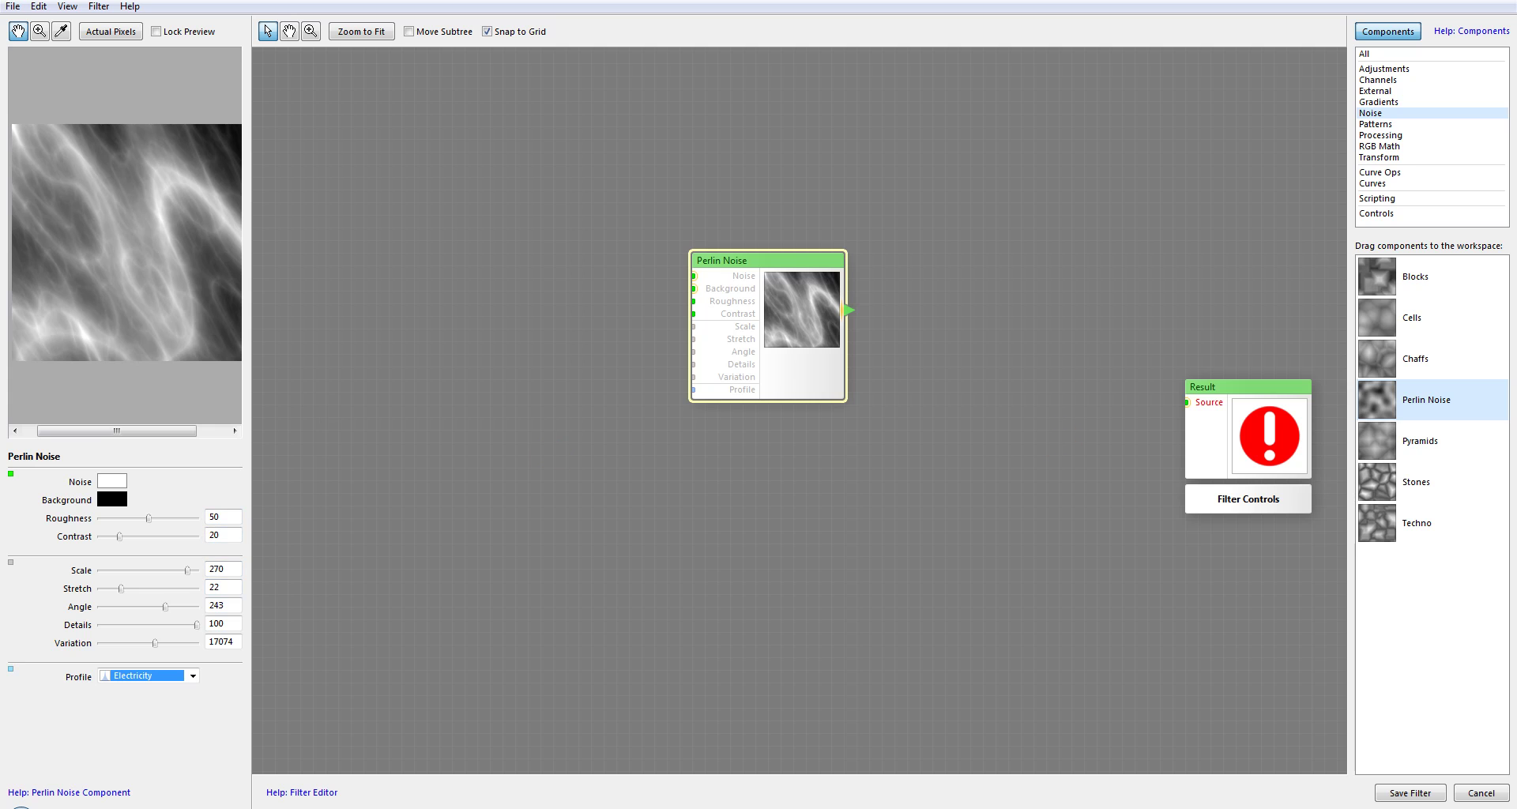
Step: Look through the Controls and Curves component categories
click(1384, 212)
click(1379, 183)
drag(1369, 592, 757, 277)
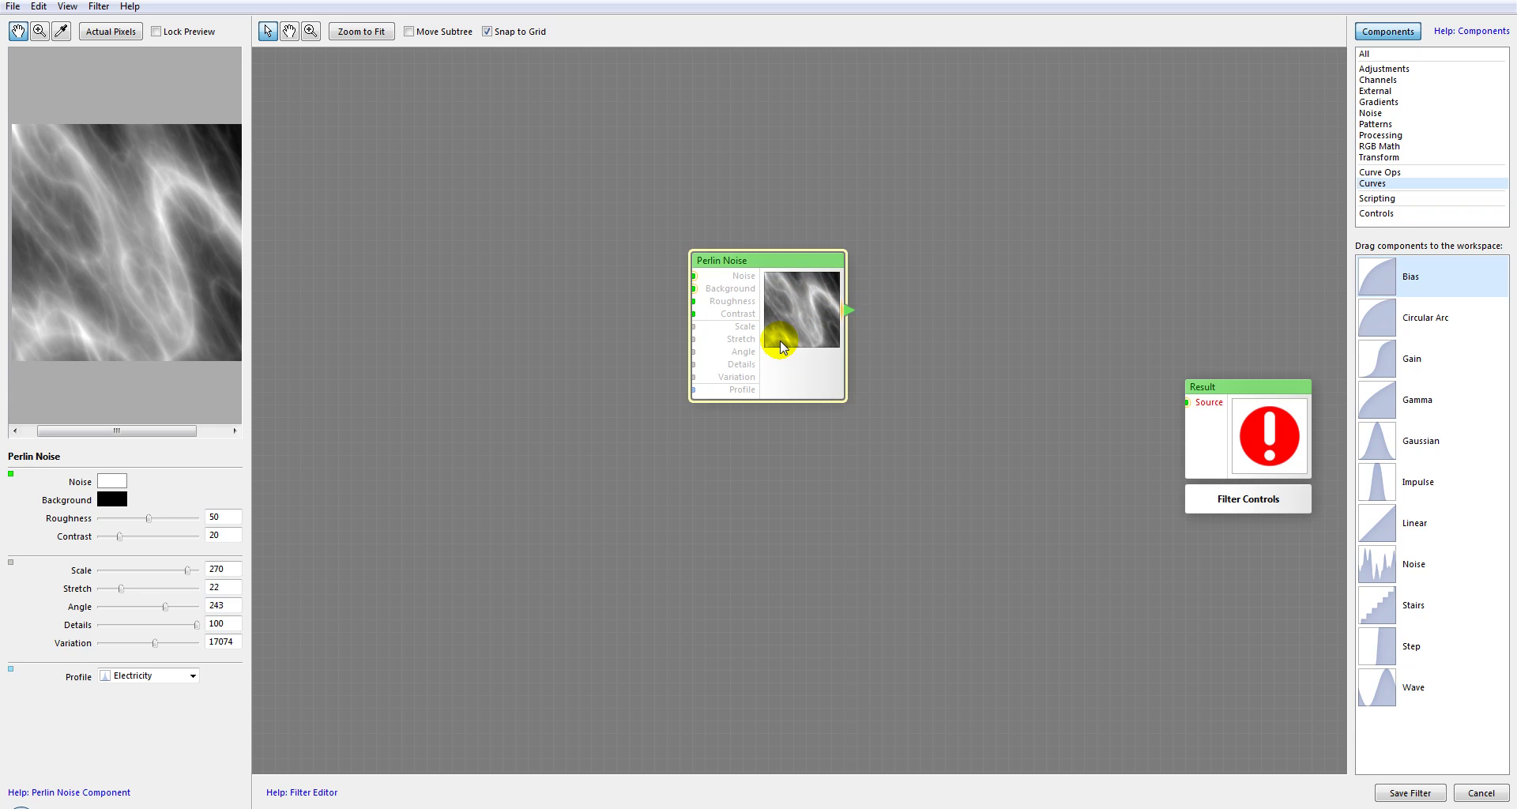
Step: Replace the Perlin Noise component with a Pyramids noise component and place it near the upper middle of the workspace
key(Delete)
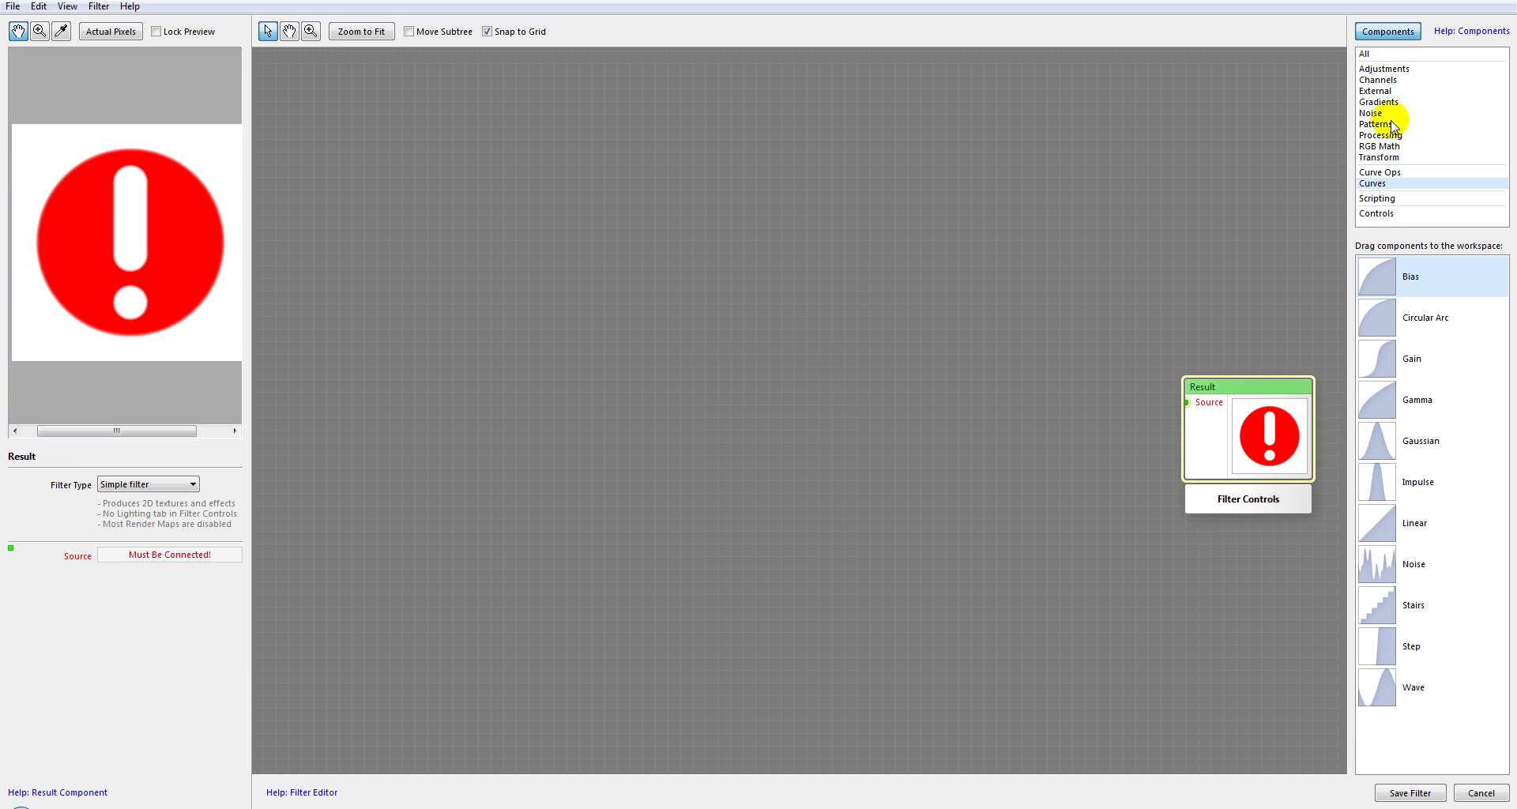
click(1371, 115)
click(1383, 440)
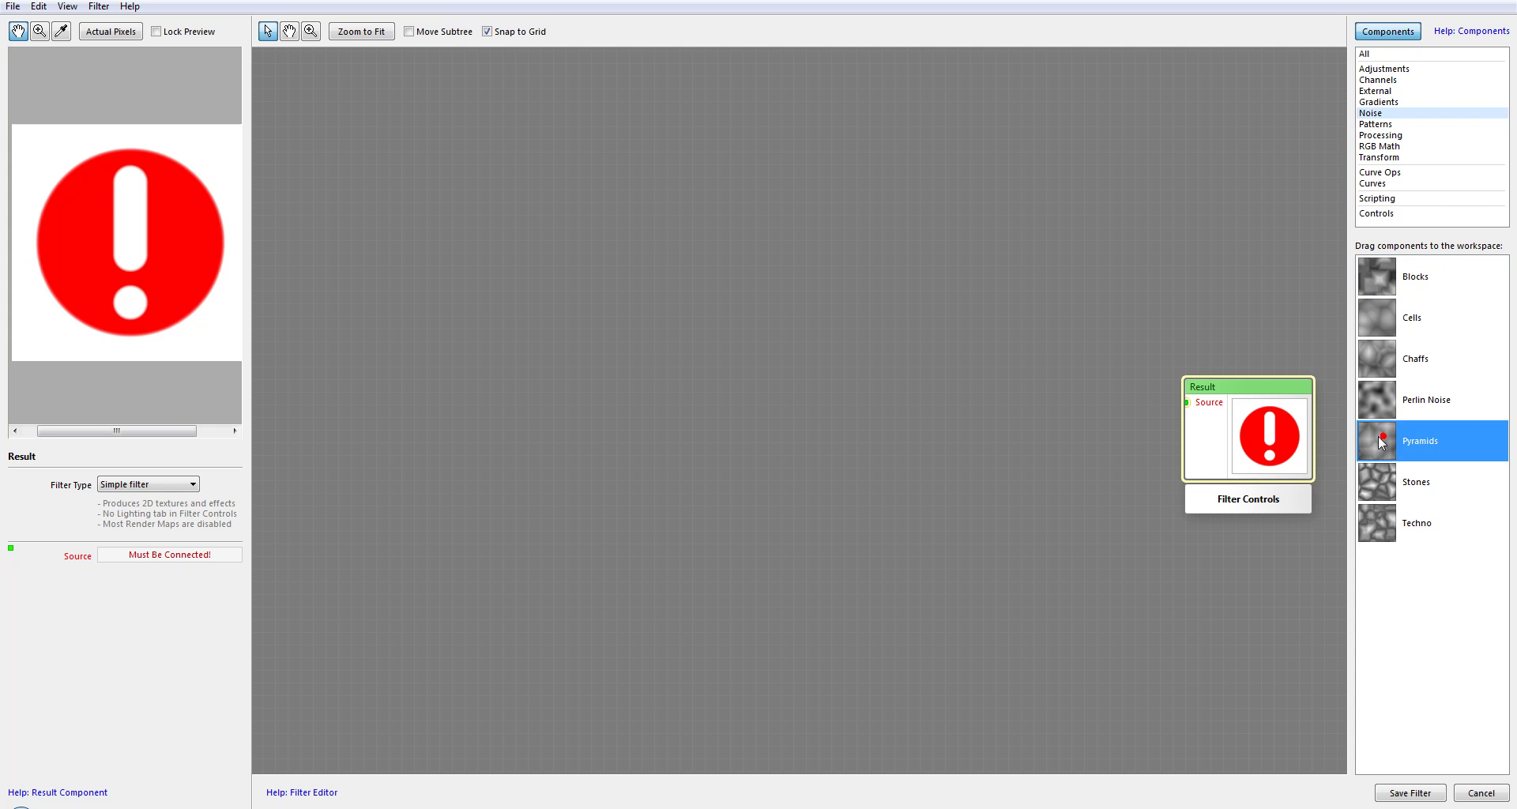
drag(928, 427, 799, 256)
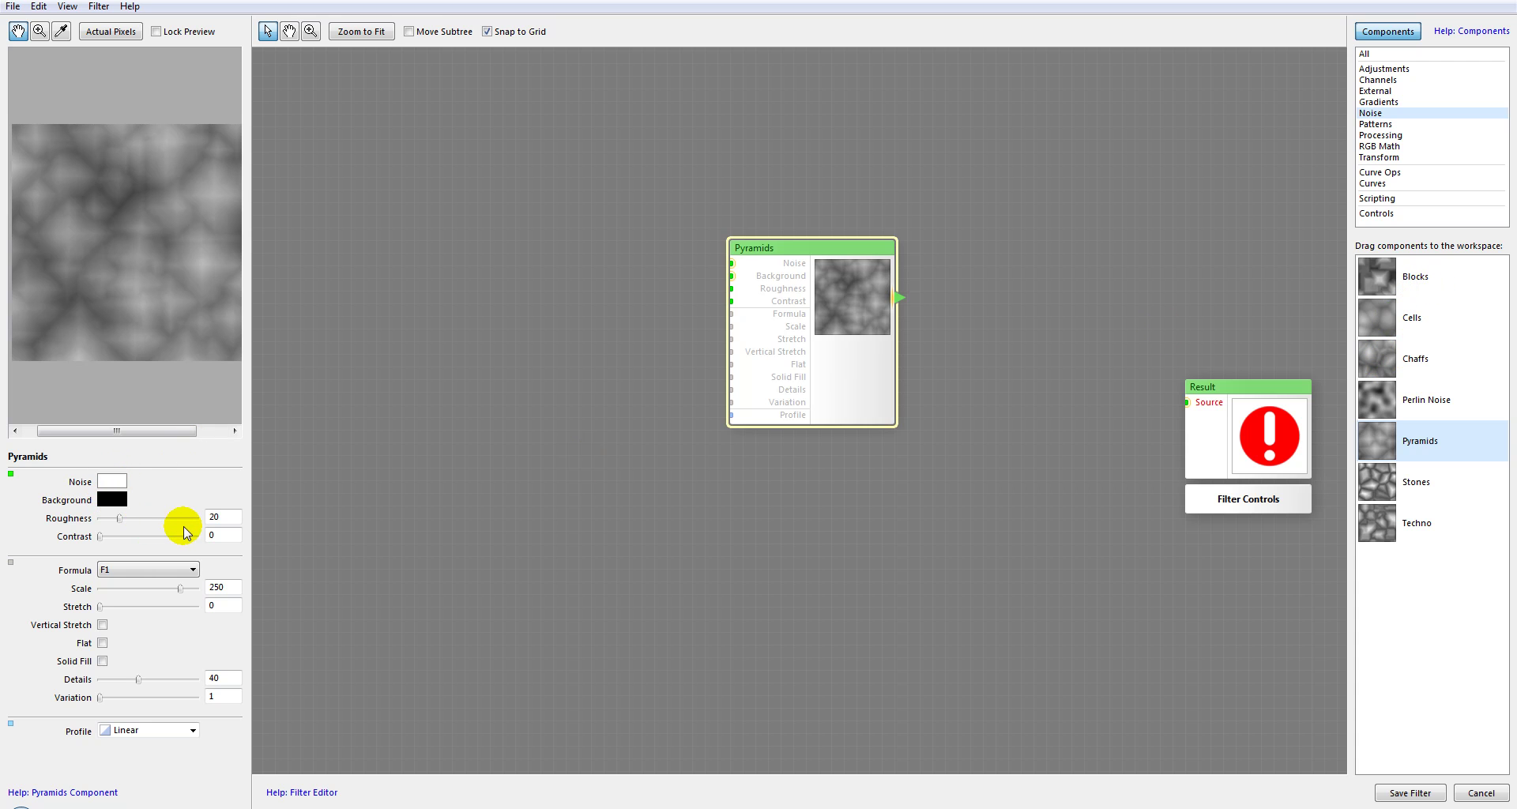
Step: Set the Pyramids Roughness to 32, Formula to F3 and Scale to 261
drag(111, 520, 130, 519)
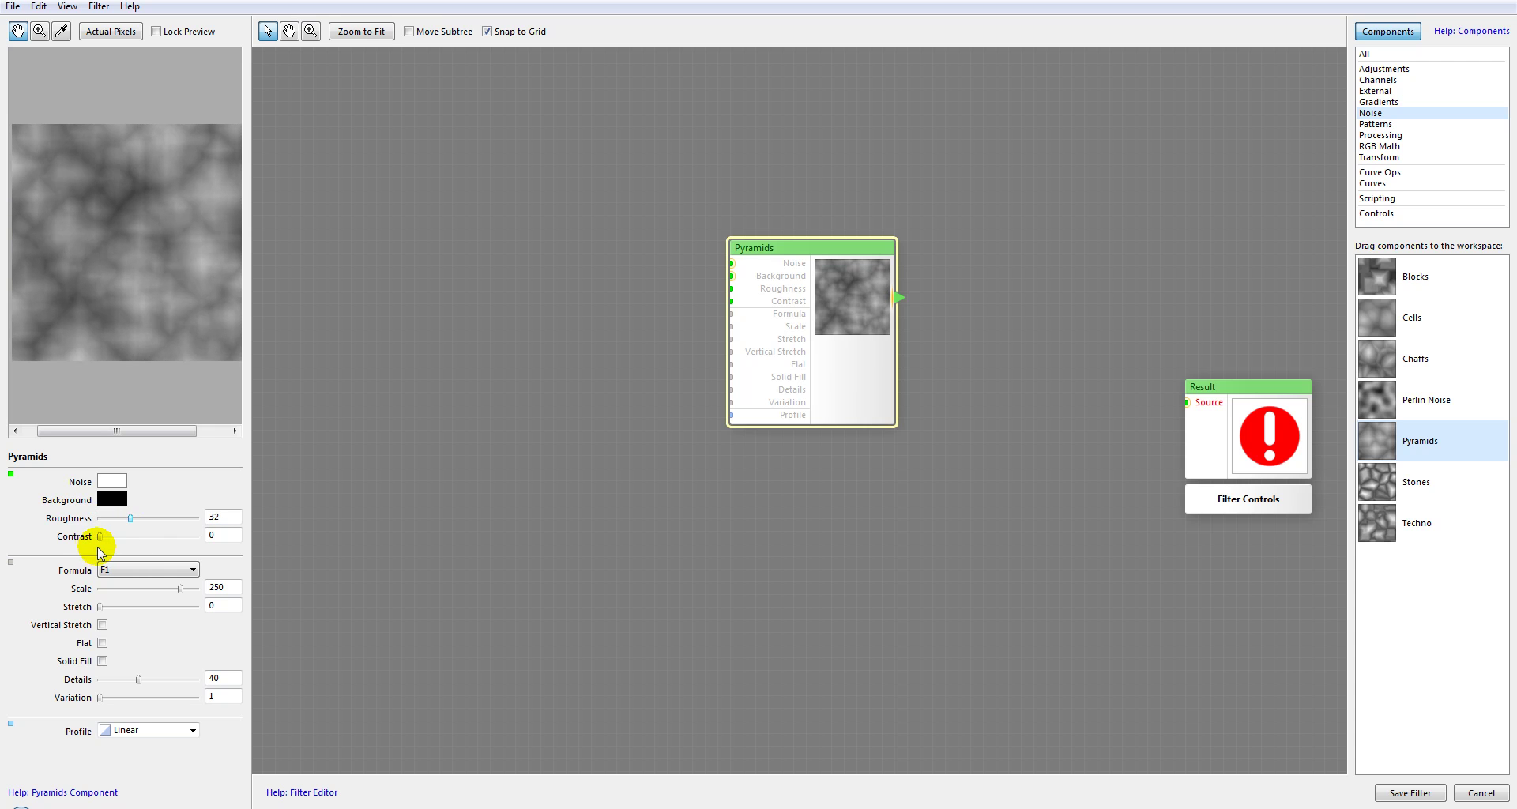
click(129, 570)
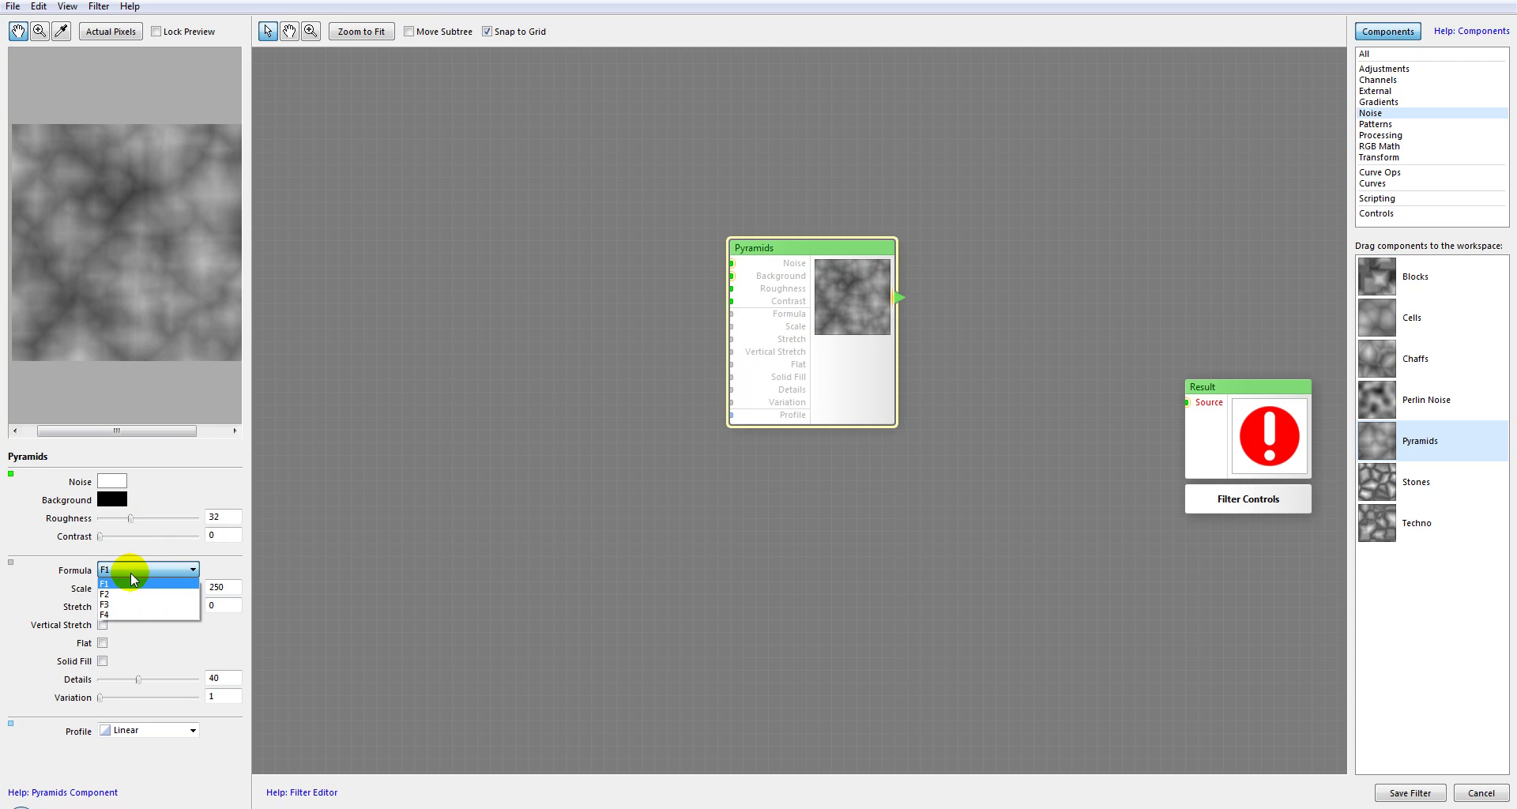
click(131, 604)
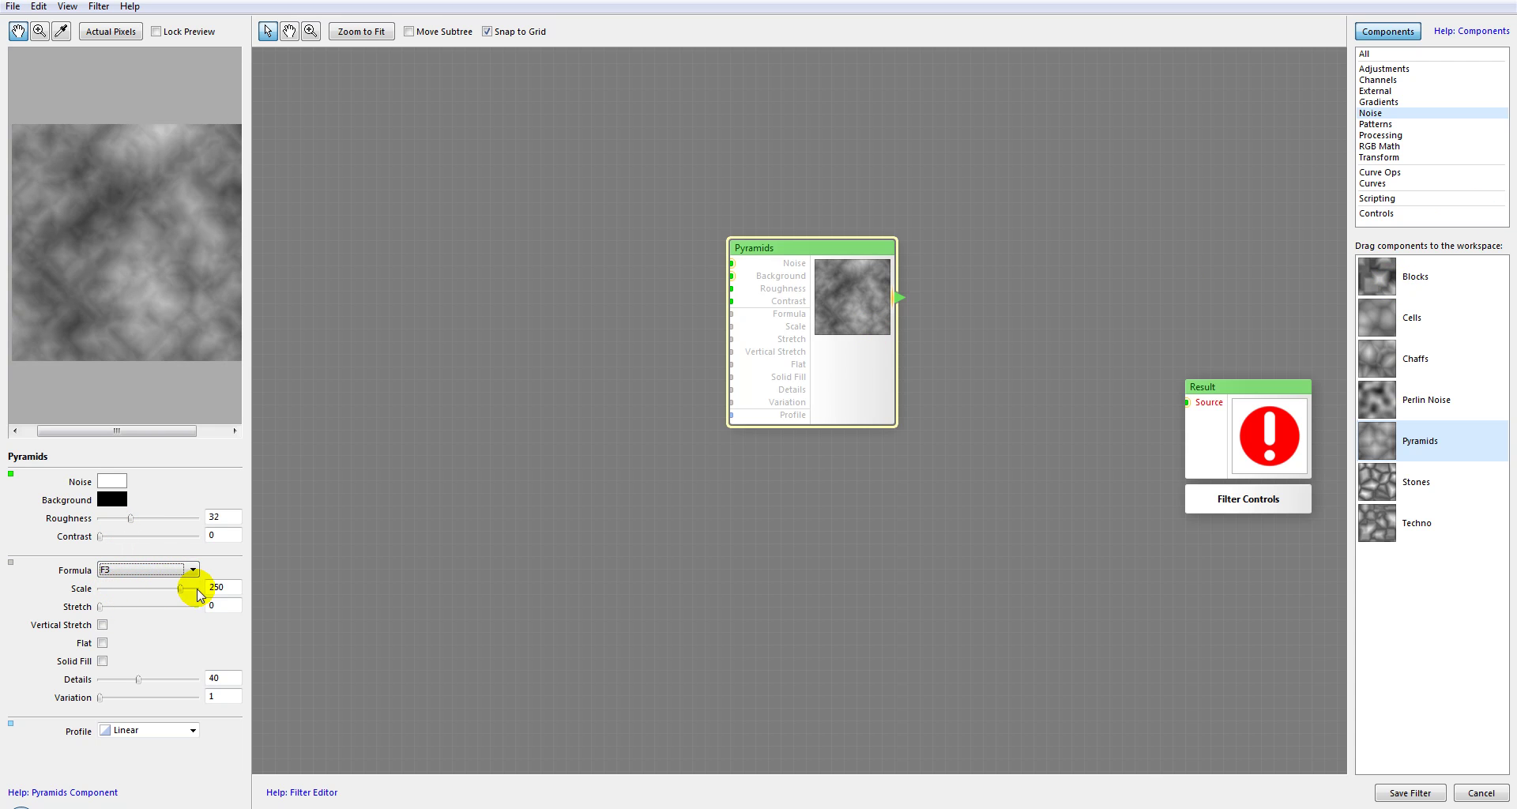
drag(182, 589, 184, 589)
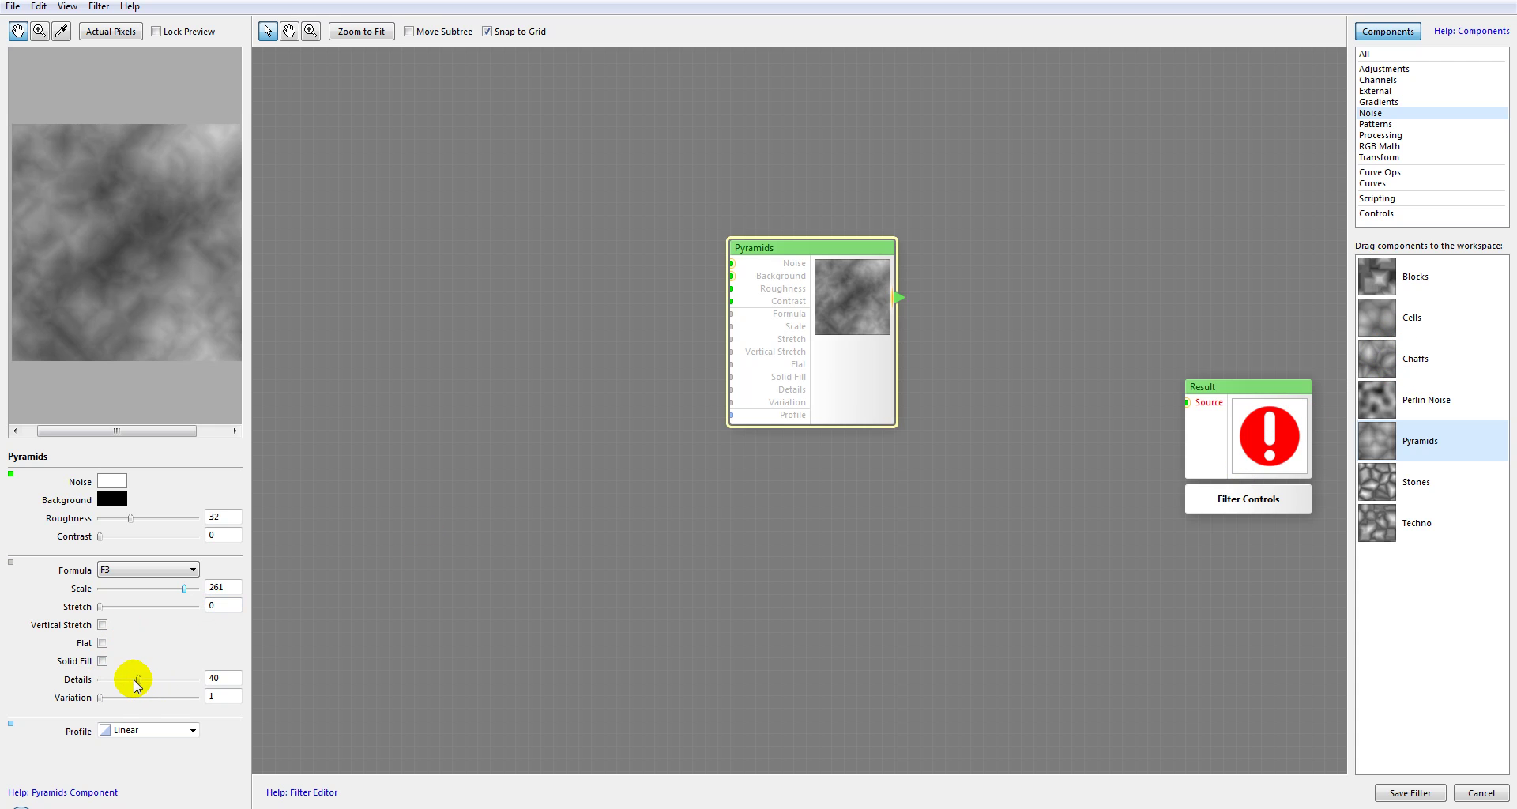
Step: Set the Pyramids Profile to Layered and inspect the pattern in the preview
click(145, 731)
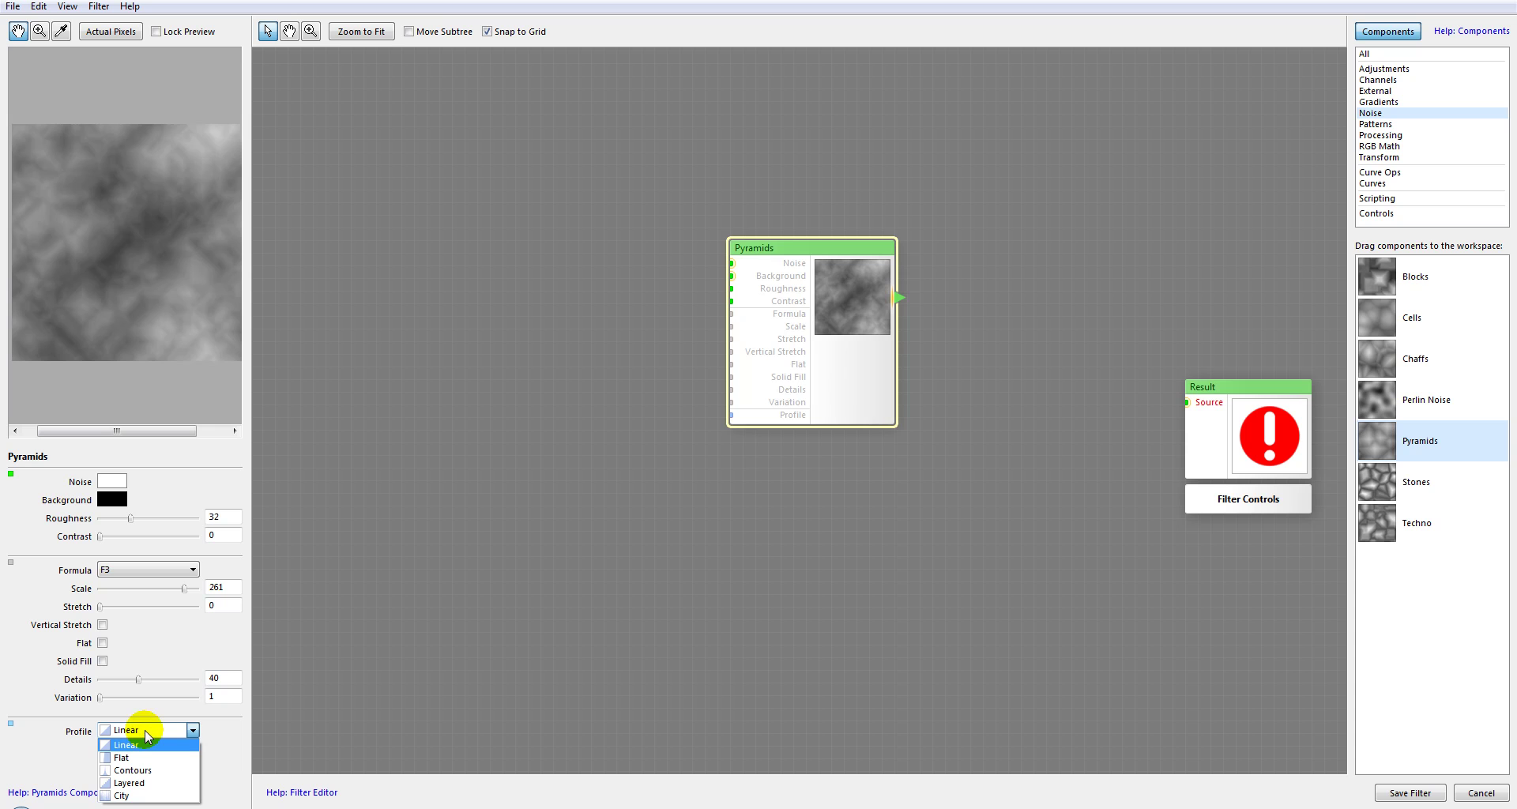
click(126, 783)
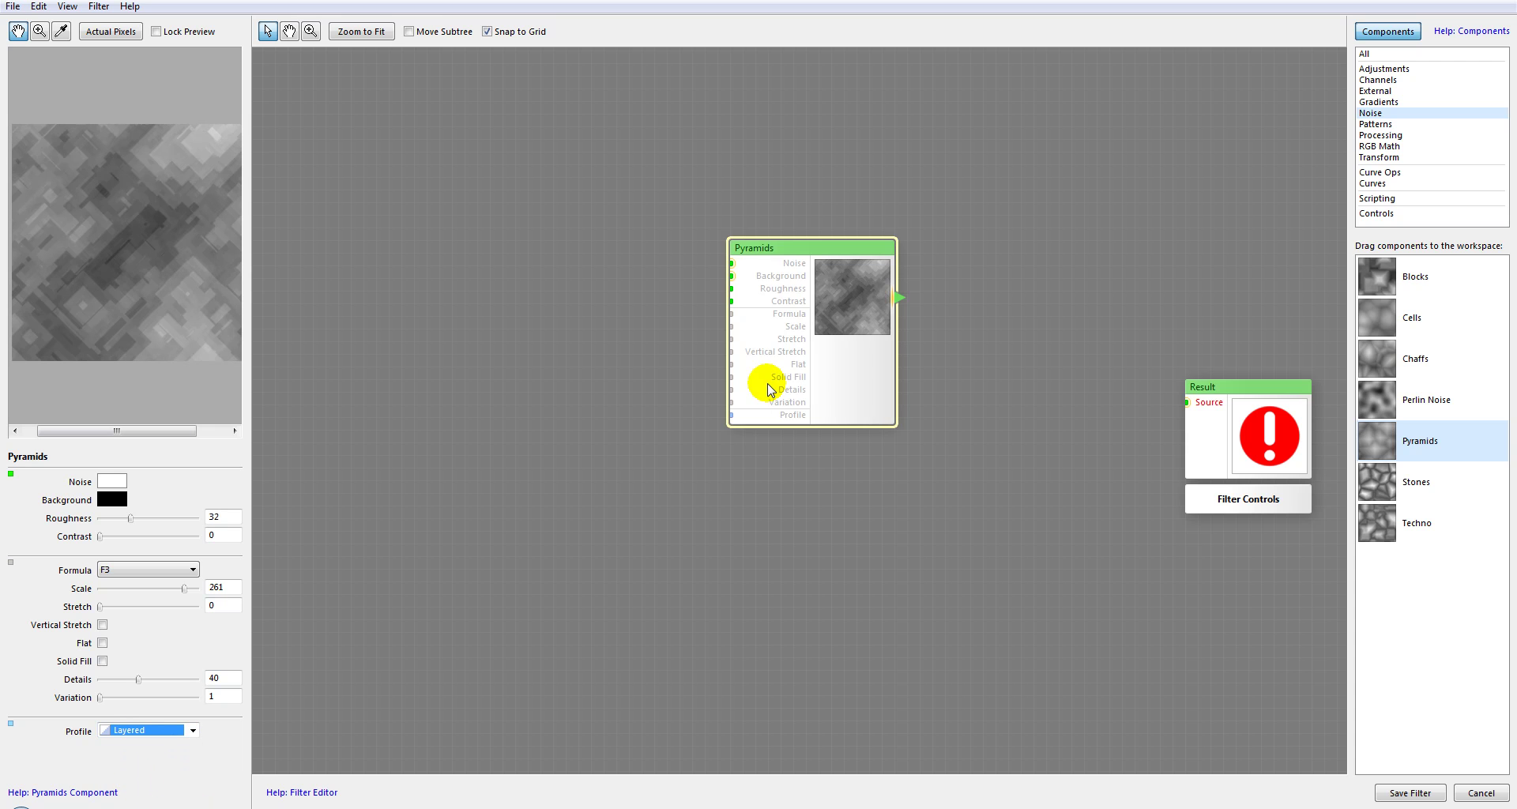
click(855, 308)
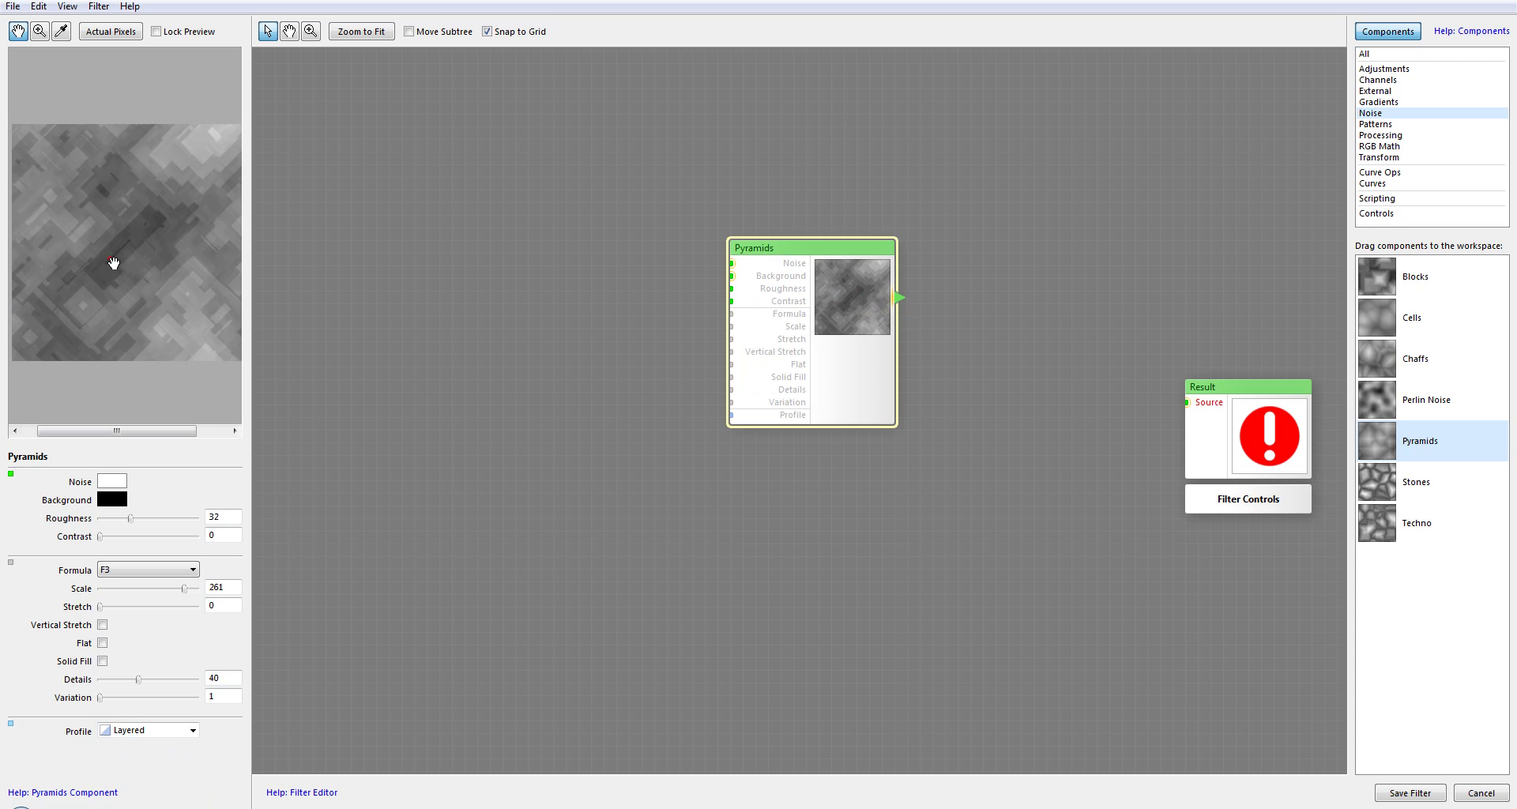
drag(142, 253, 100, 289)
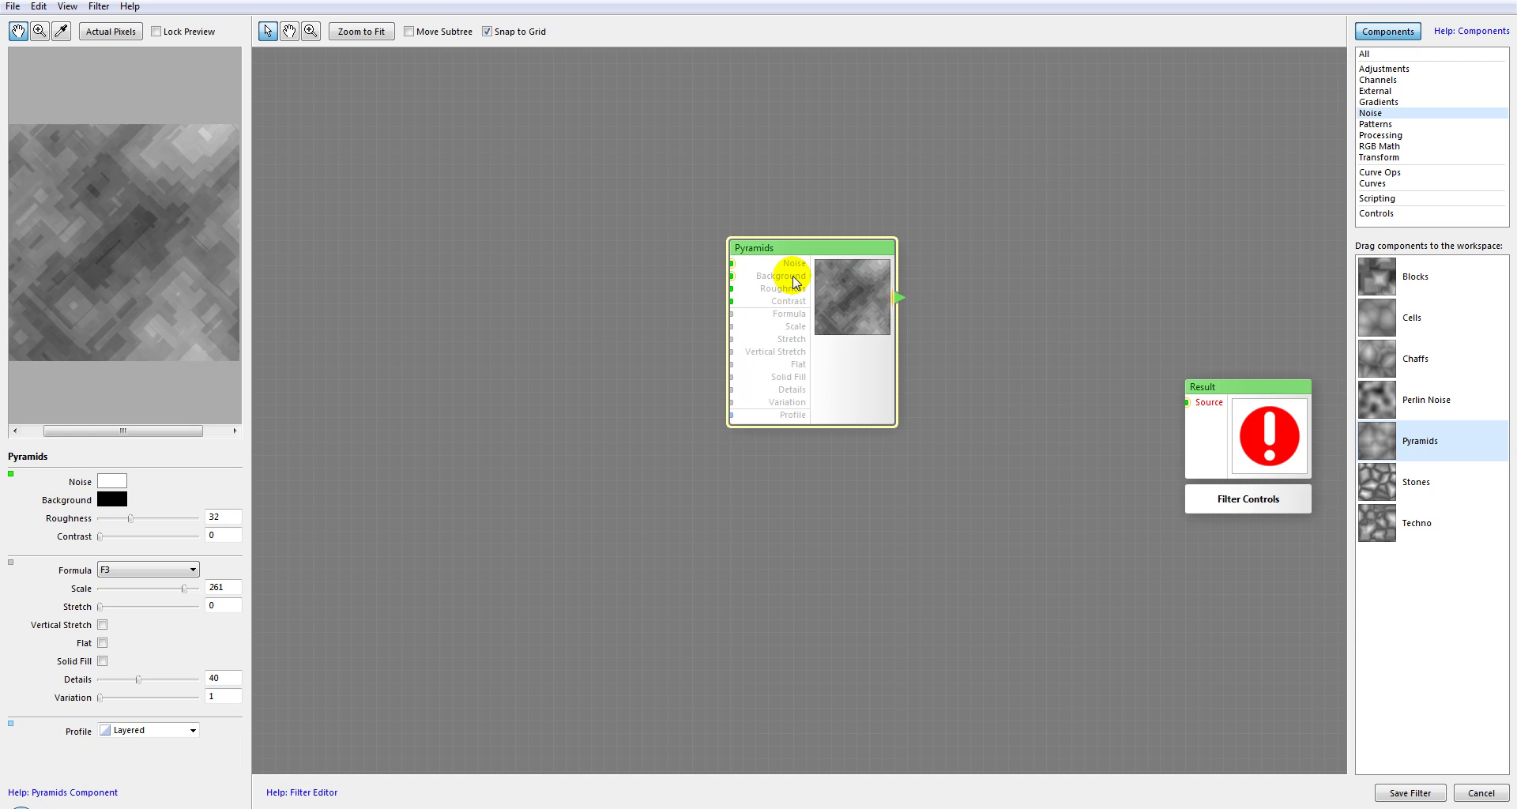
Step: Replace the Pyramids component with a Stones noise component near the upper middle of the workspace
key(Delete)
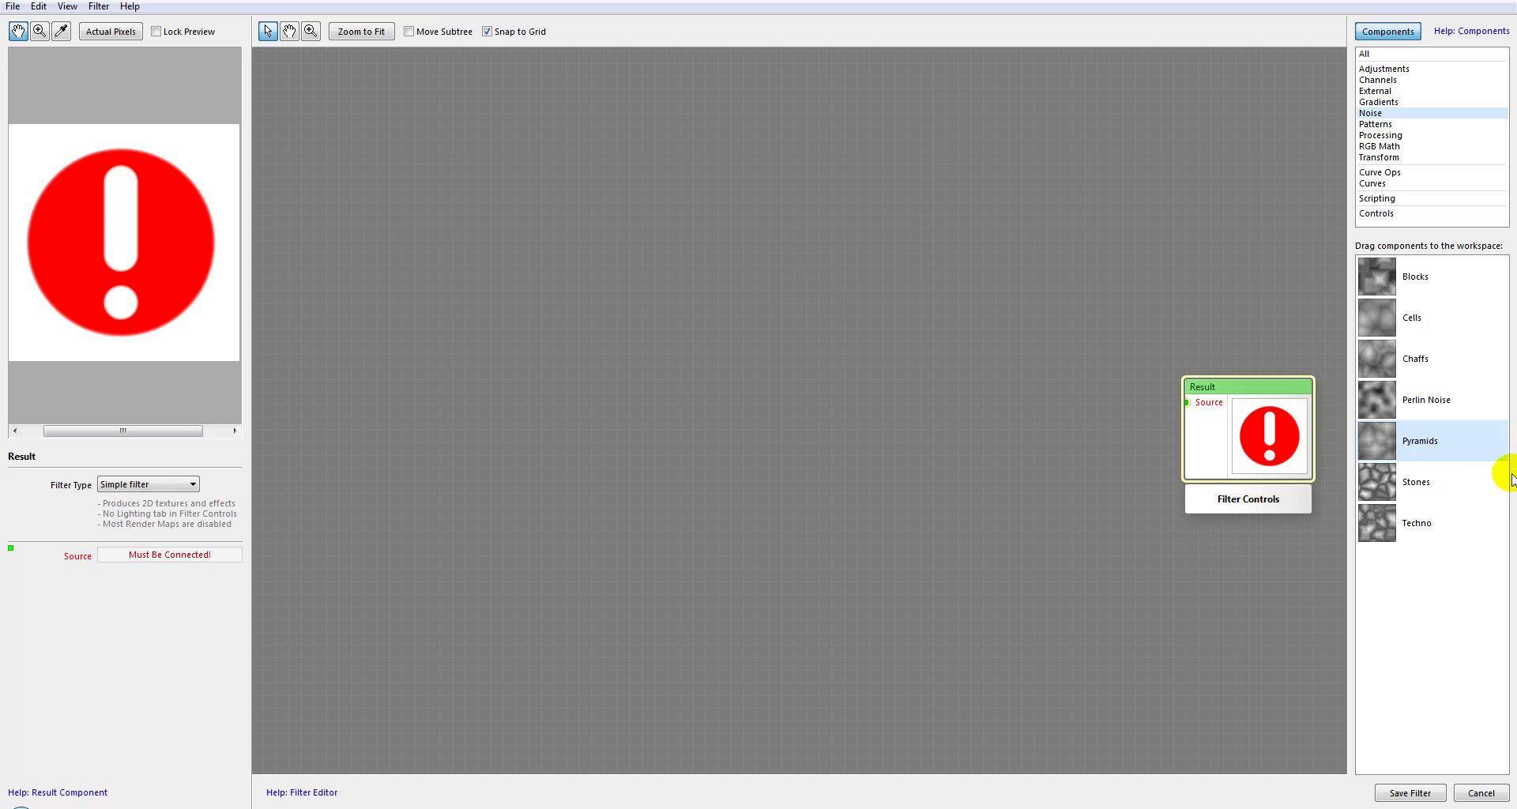
click(1384, 485)
drag(798, 320, 800, 246)
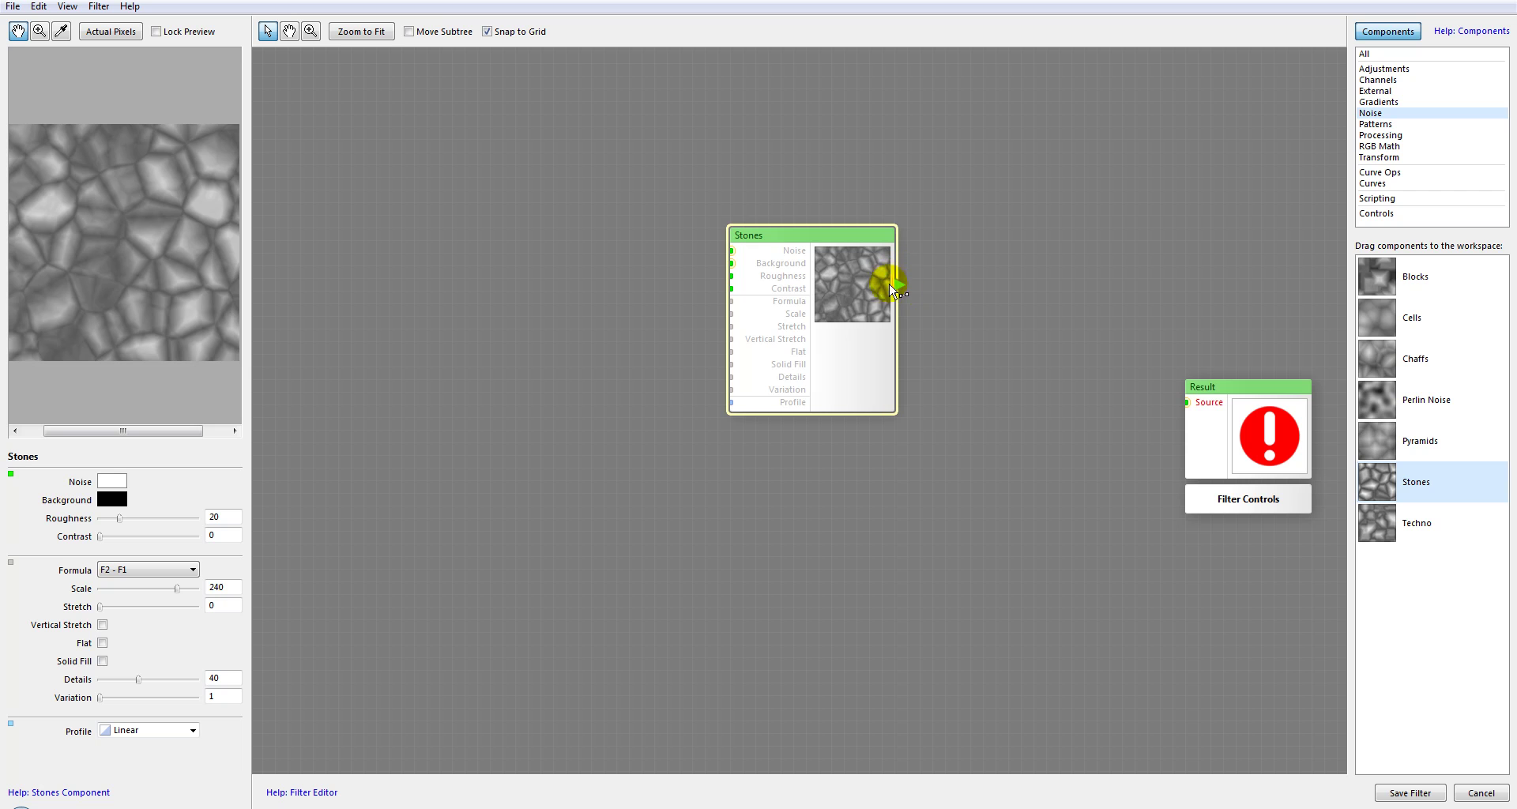
Step: Set the Stones Noise color to pale pink and its Background to dark navy with hue 237, saturation 54.26 and brightness 11.24
click(110, 485)
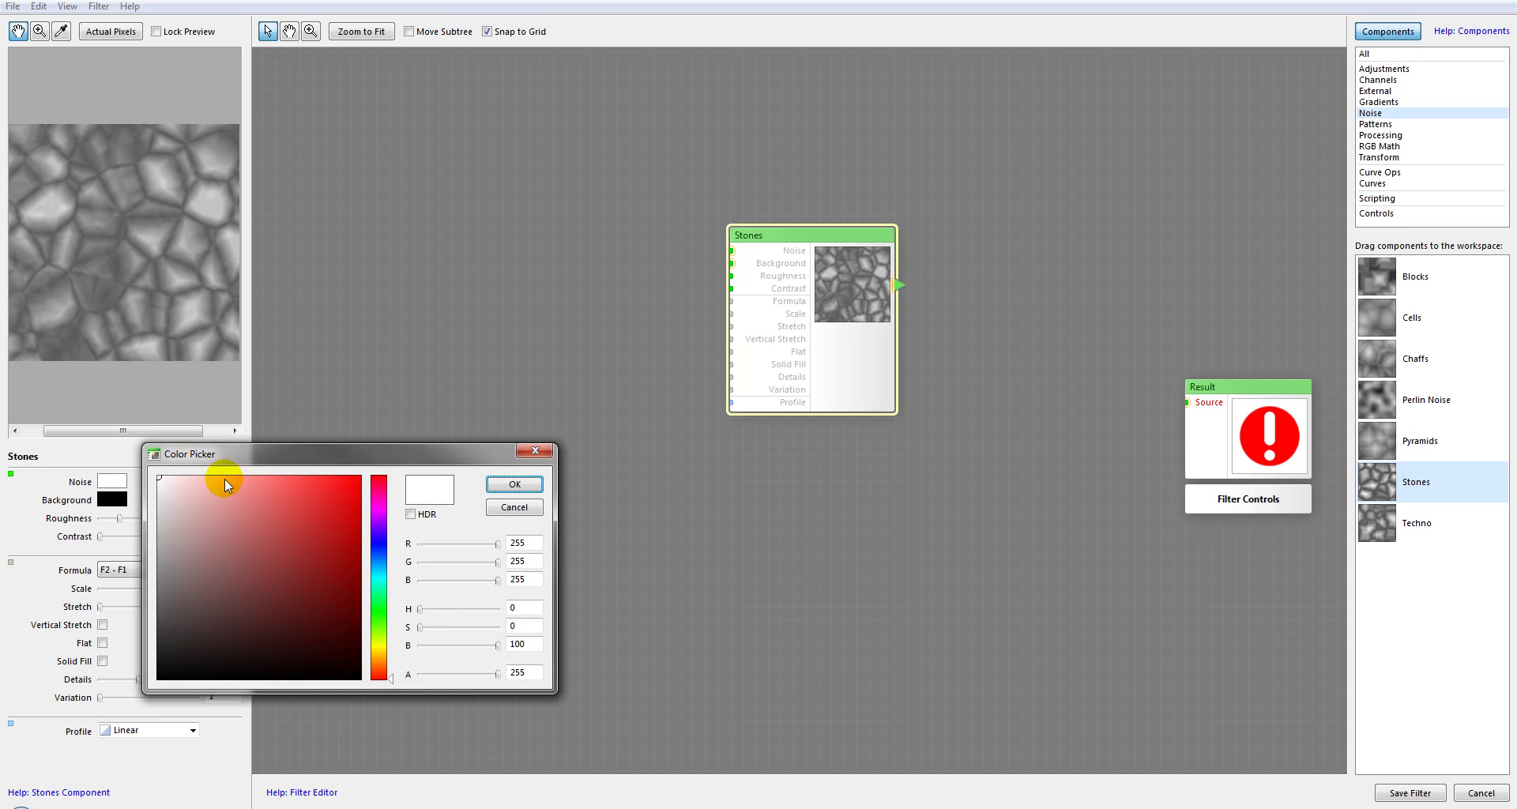
click(181, 477)
click(515, 484)
click(111, 499)
drag(255, 643, 269, 658)
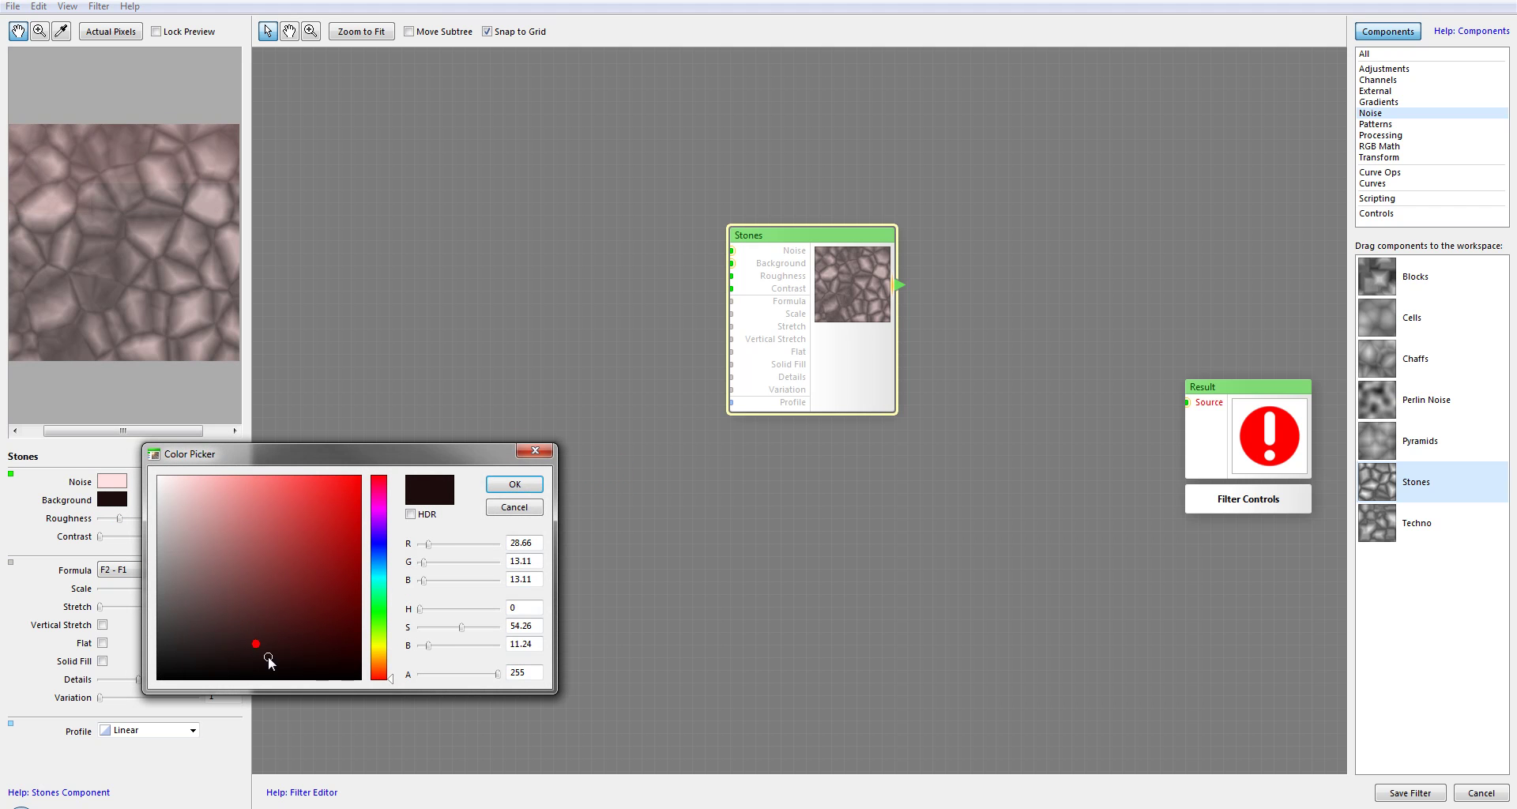
drag(378, 643, 378, 544)
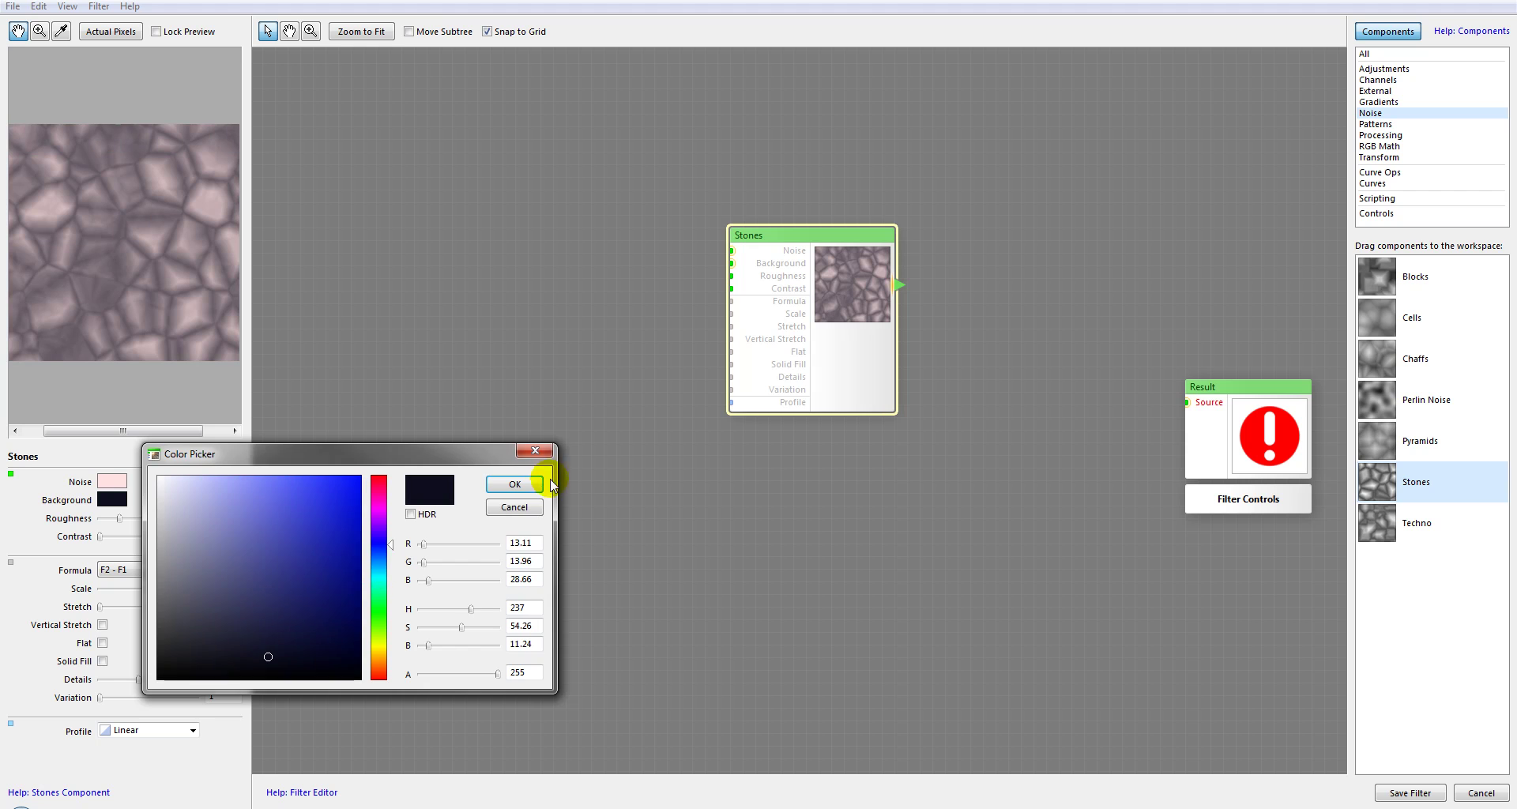
click(514, 485)
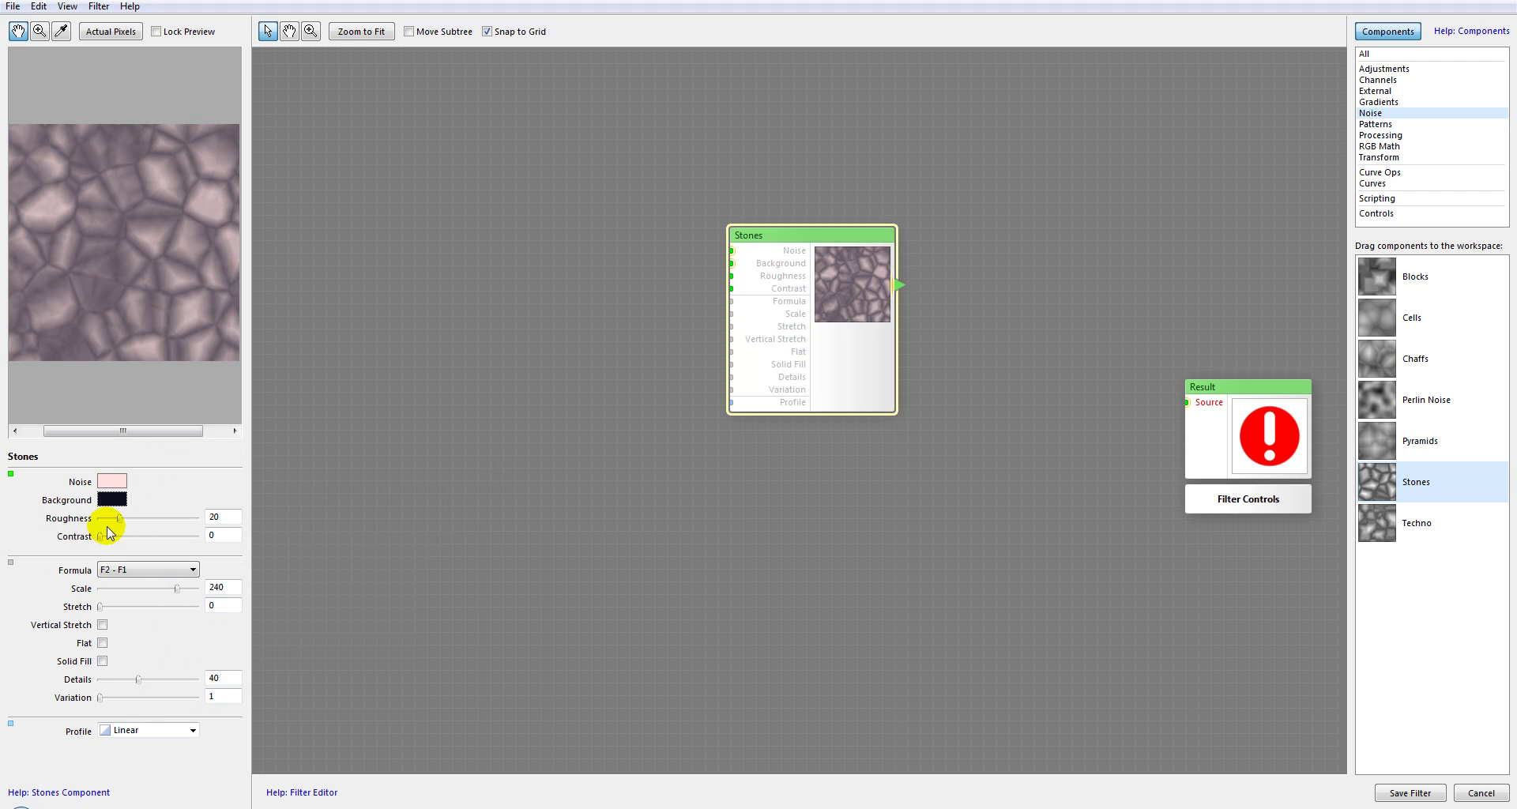
Step: Set the Stones Roughness to 42, keeping Contrast at 0
drag(123, 522, 17, 542)
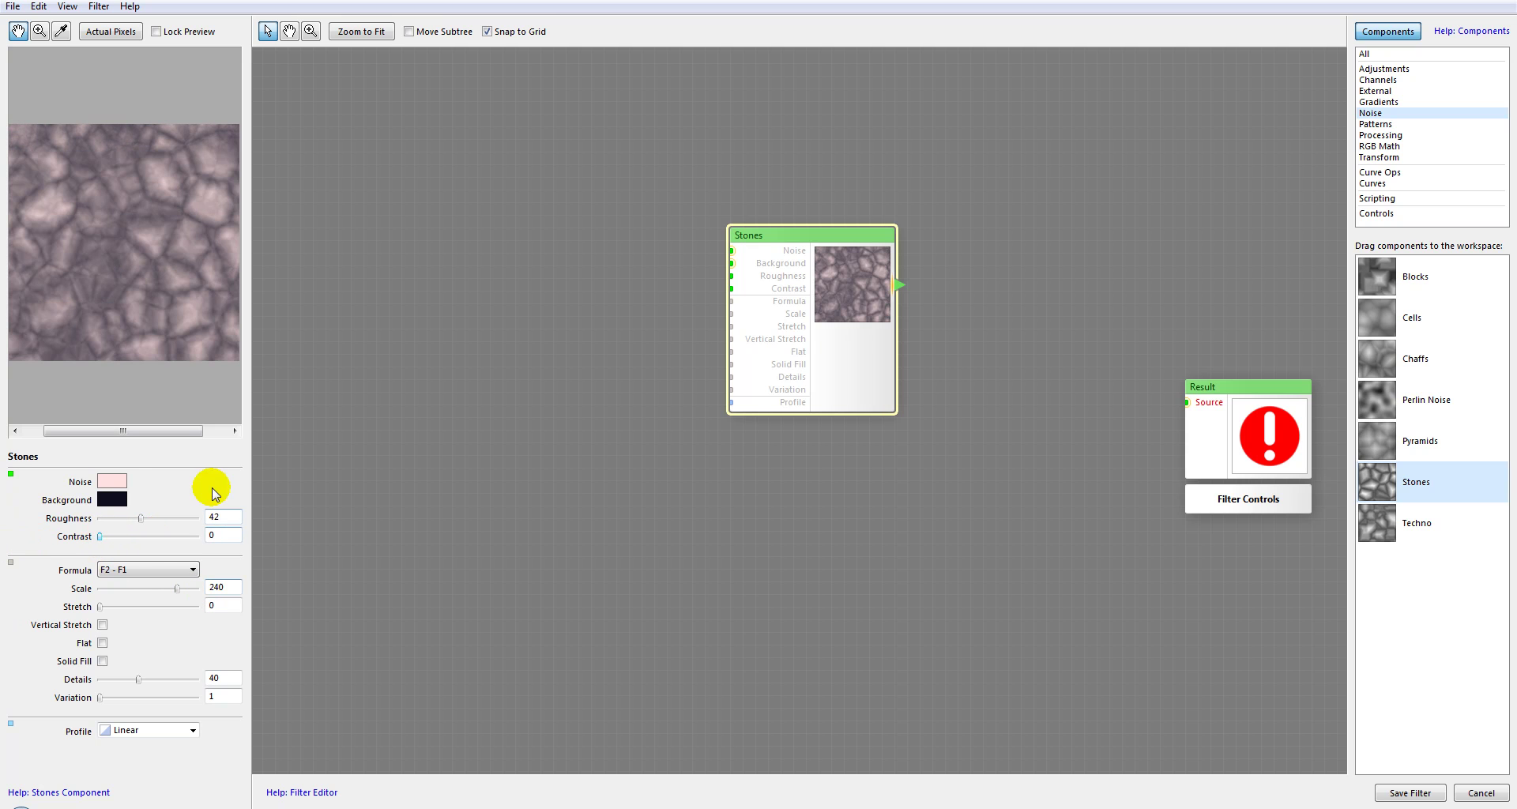
Step: Compare the two Stones Formula options and set the Formula to 2F3 - F2 - F1
click(145, 569)
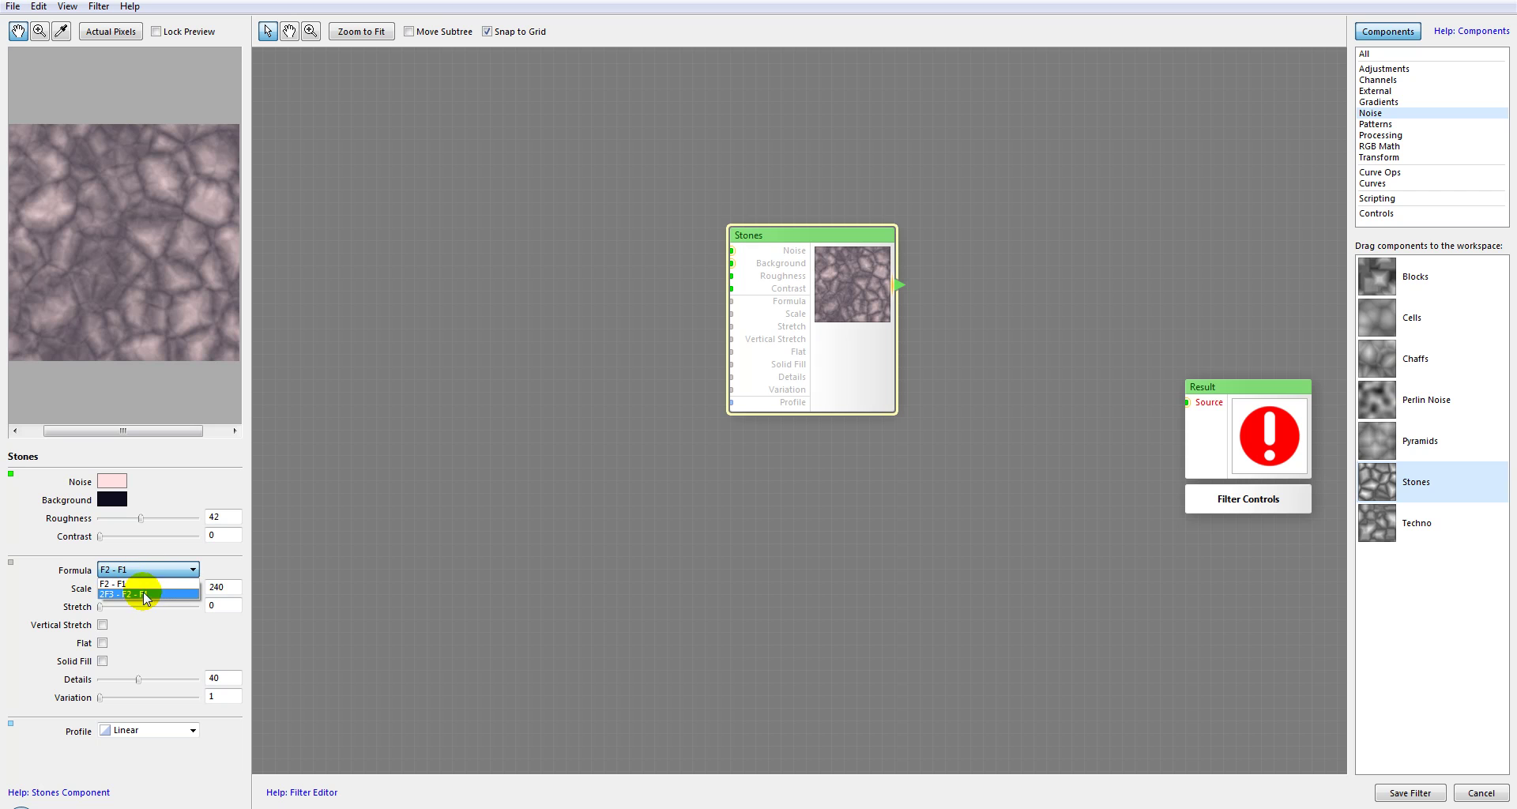
click(145, 594)
click(146, 569)
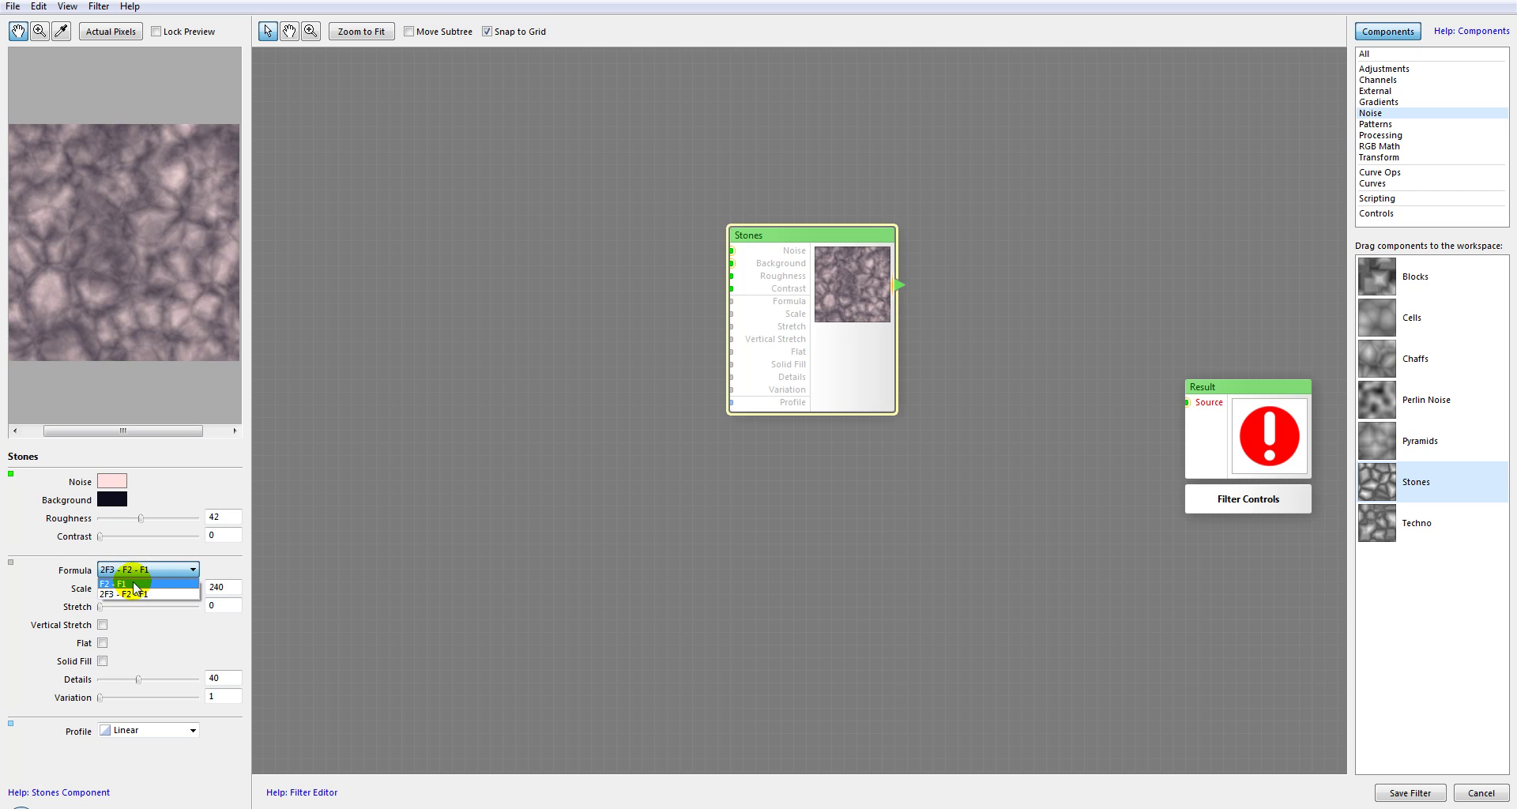
click(133, 583)
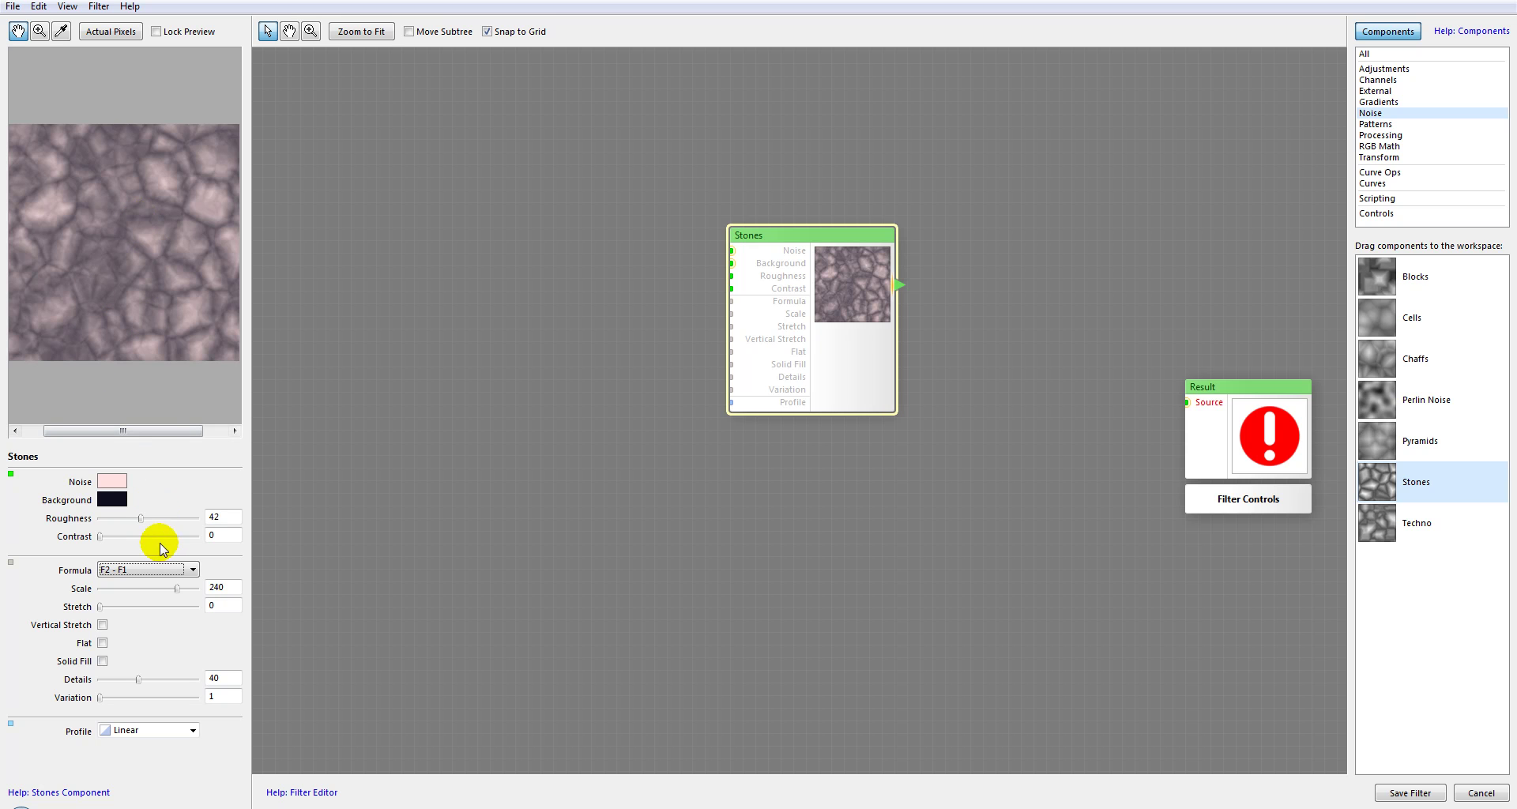
click(140, 569)
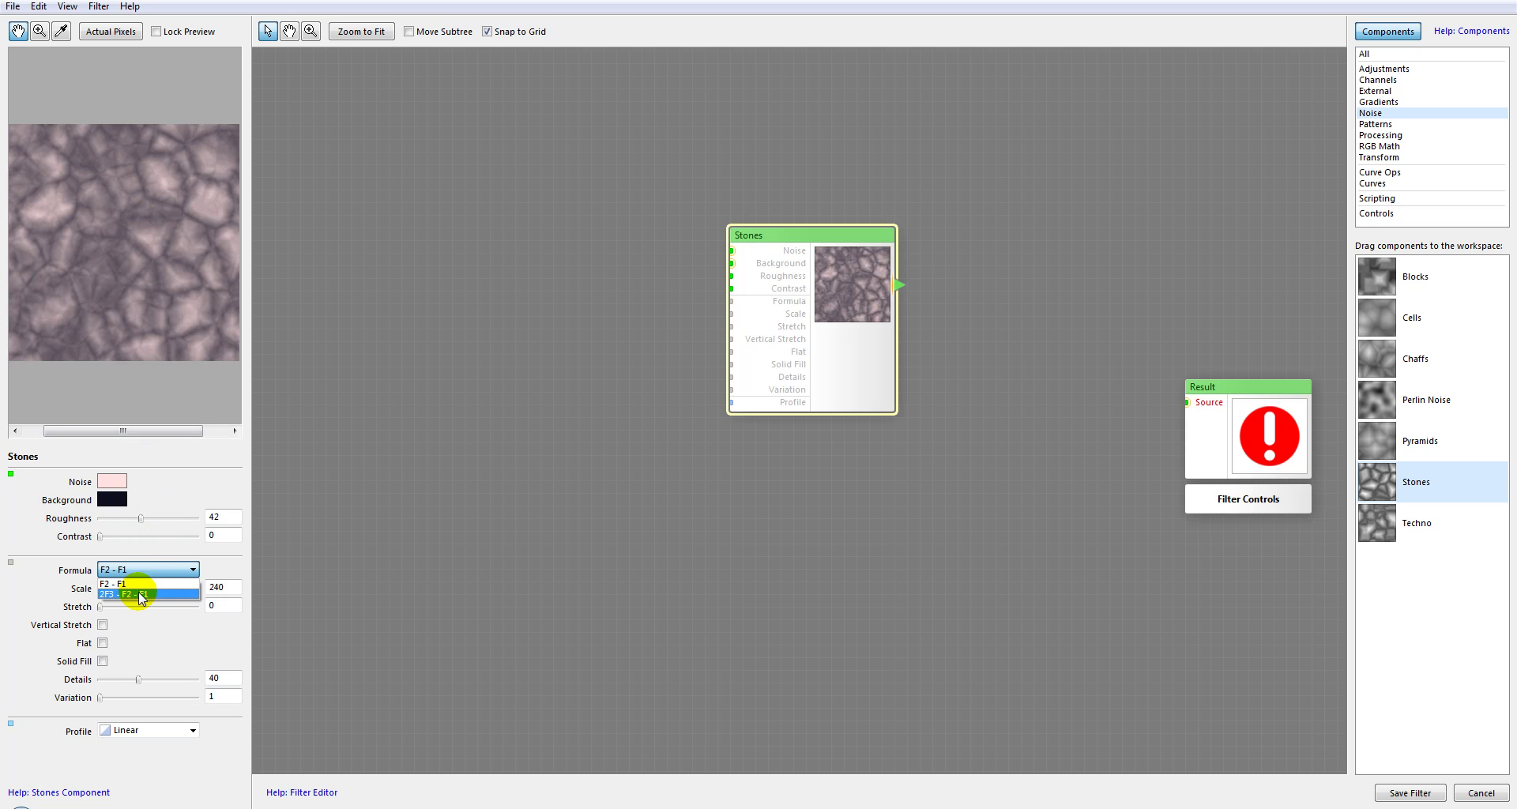
click(141, 594)
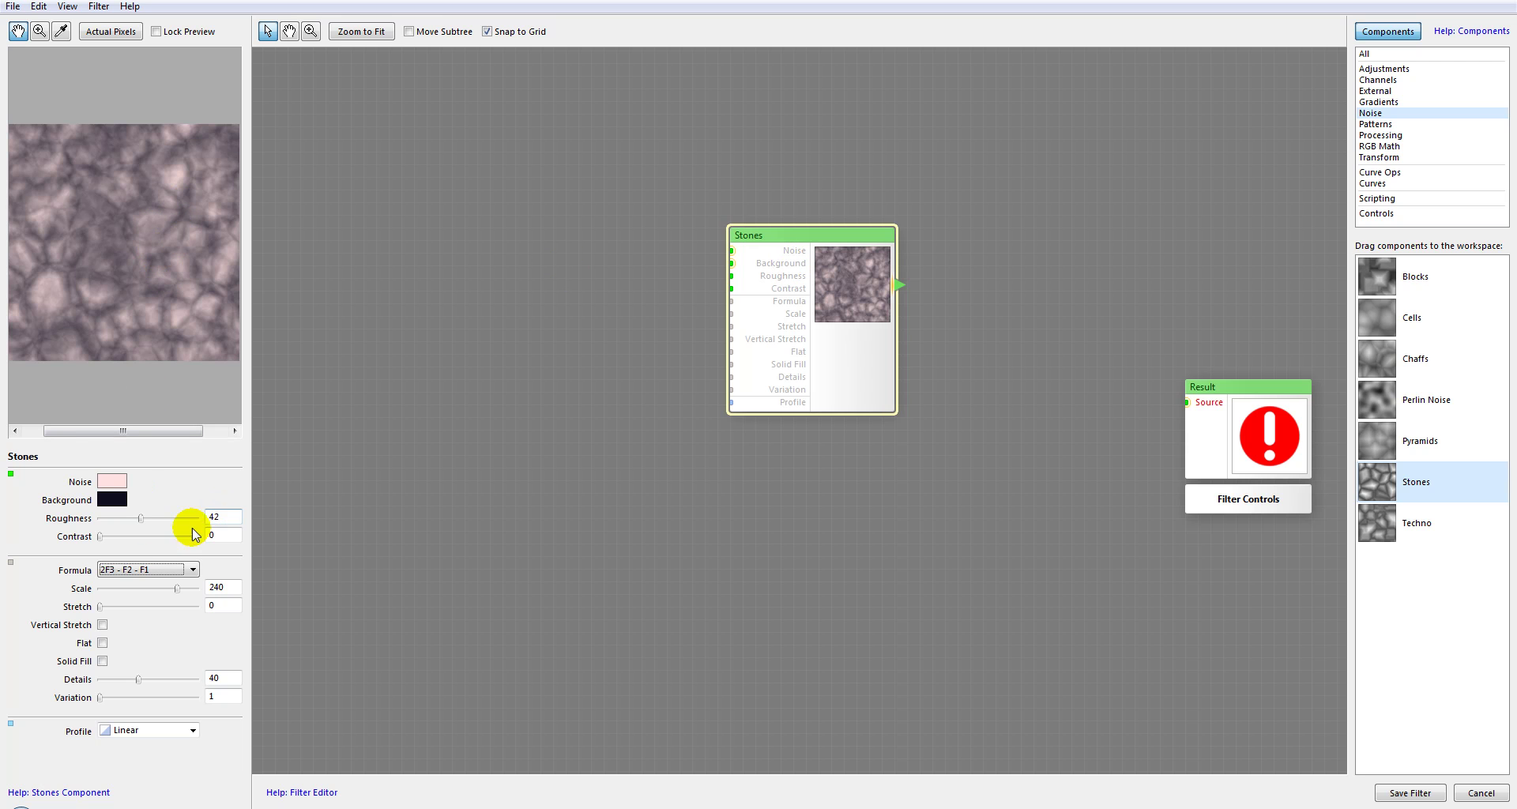
Step: Try a Stones Scale of 234, and settle on a Scale of 255
drag(177, 590, 175, 590)
click(1242, 498)
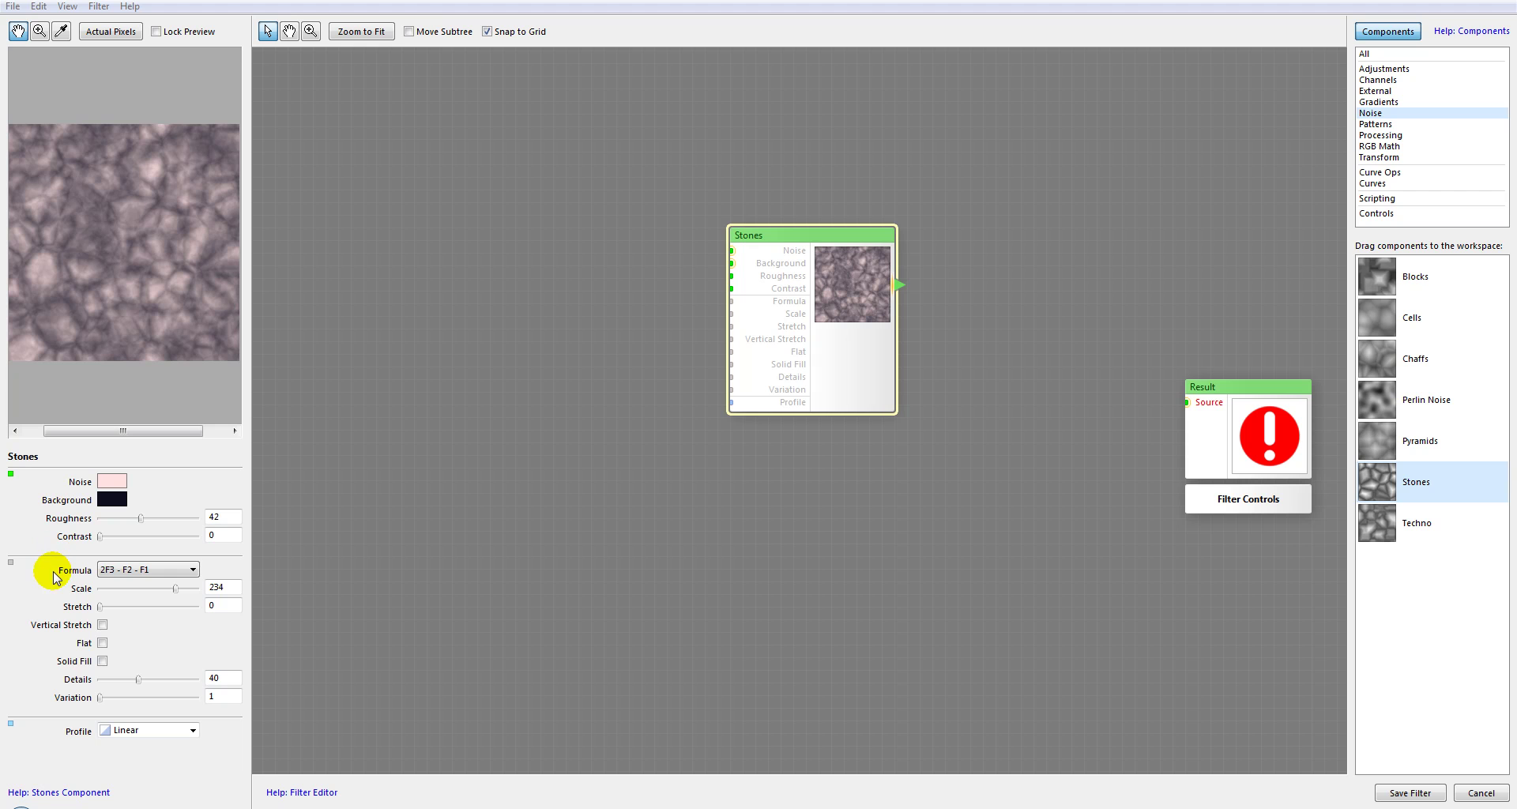
mouse_move(177, 594)
mouse_down()
mouse_move(138, 606)
mouse_move(161, 607)
mouse_move(46, 602)
mouse_up()
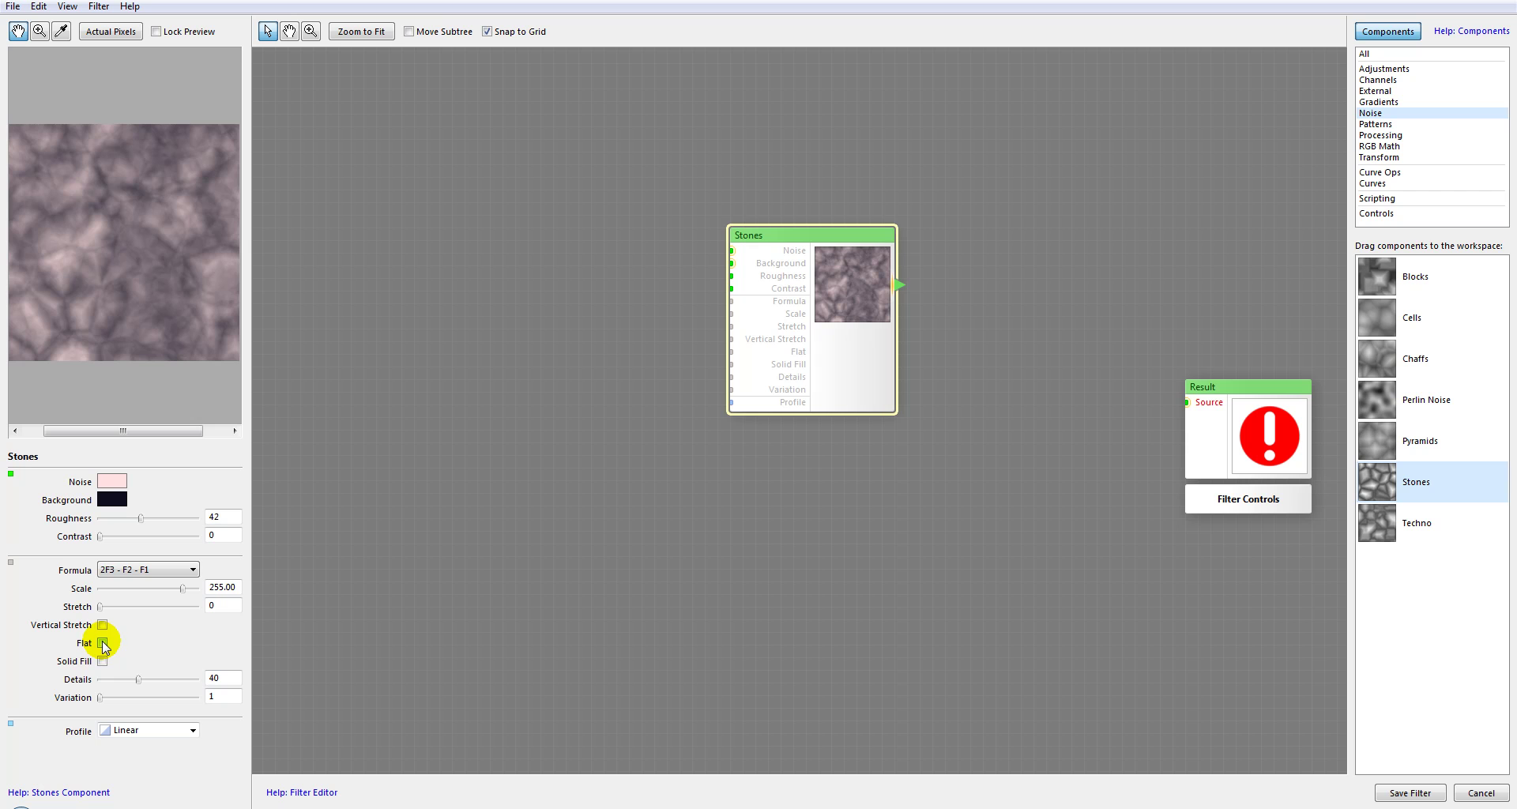
Step: Try the Flat and Solid Fill options on the Stones component, switching each back off and leaving Variation at 1
click(103, 644)
click(103, 644)
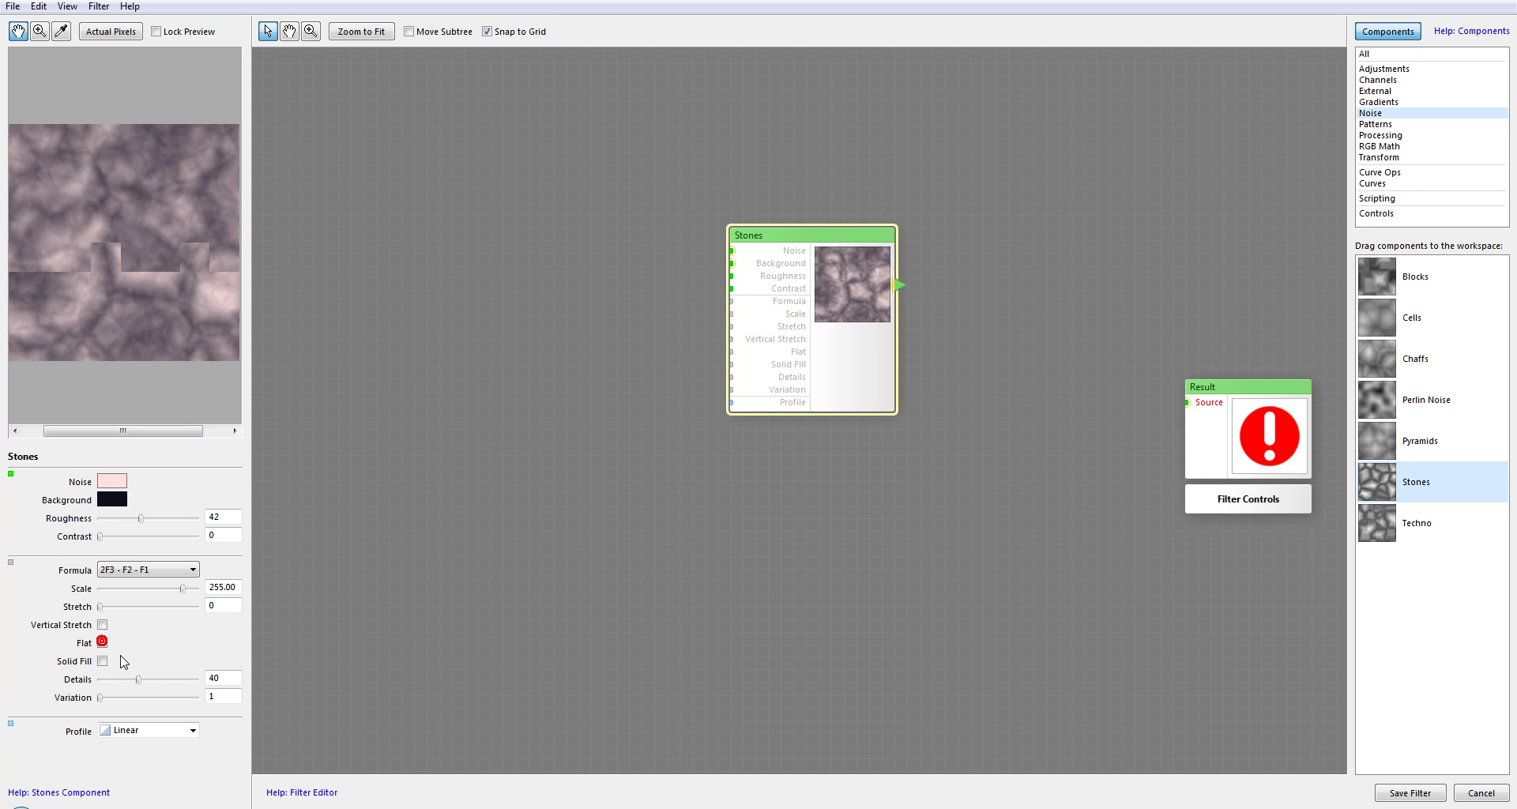
click(106, 663)
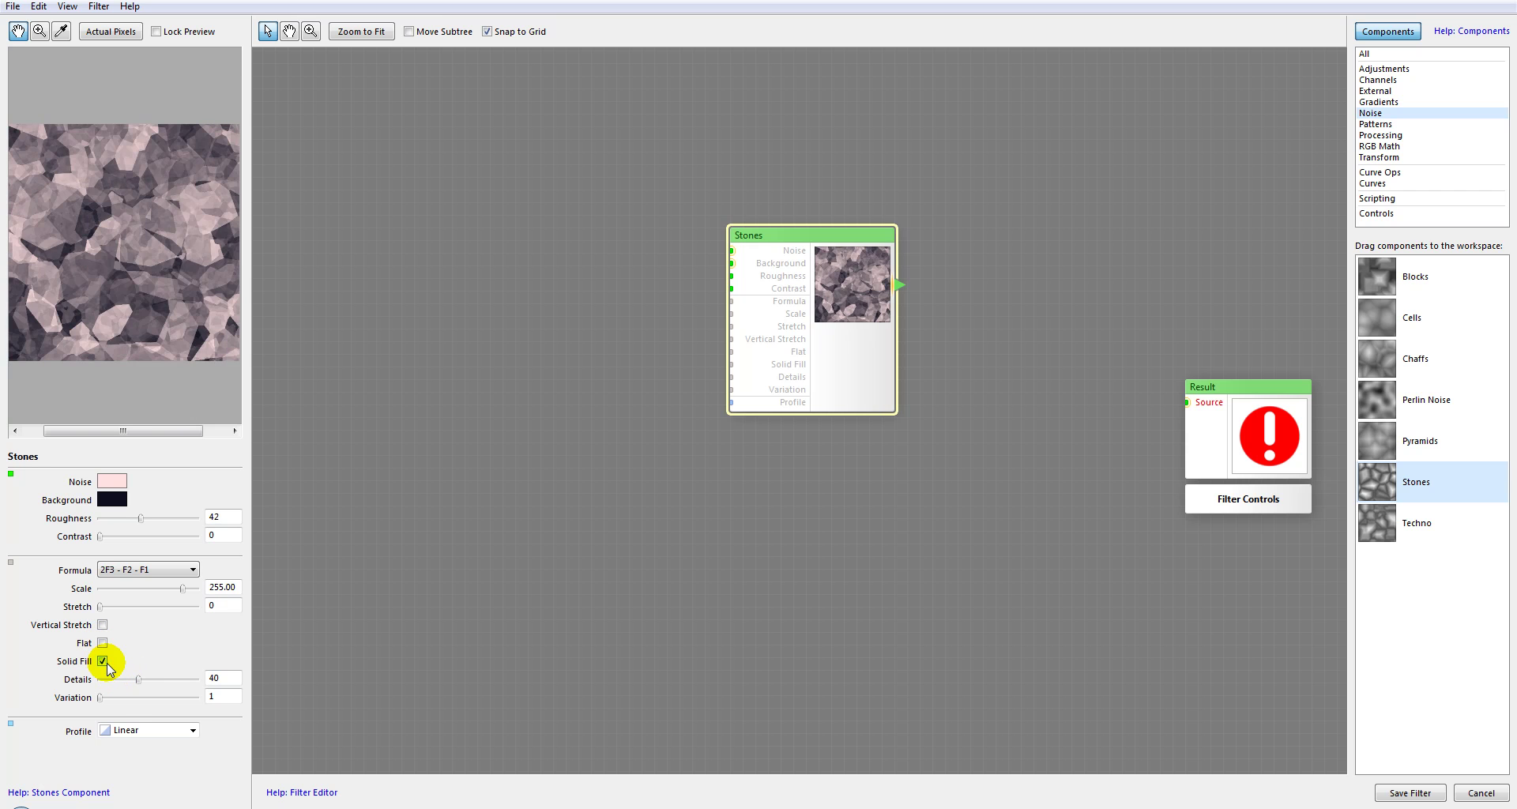
click(104, 663)
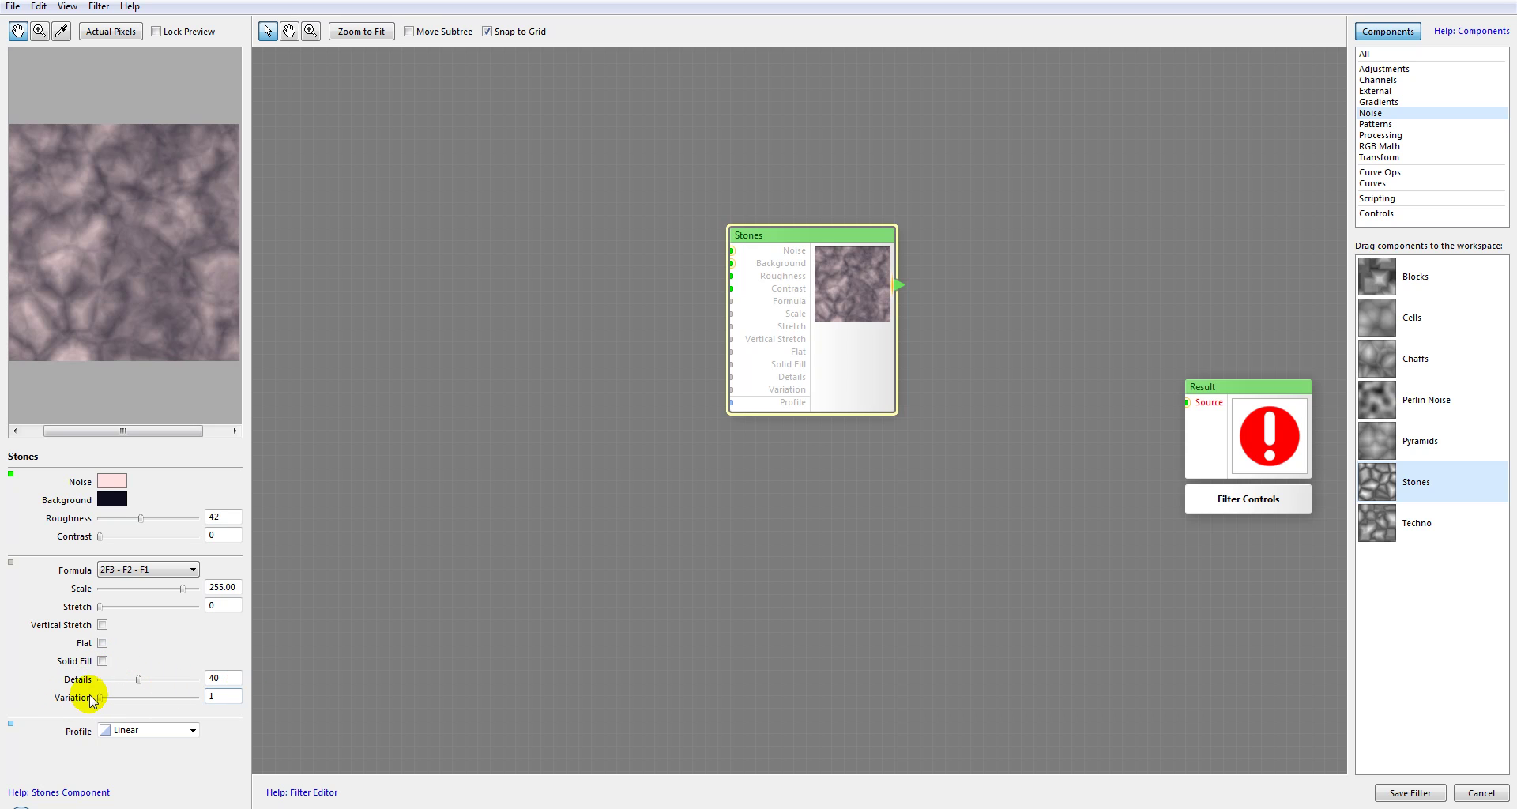
mouse_move(100, 700)
mouse_down()
mouse_move(183, 700)
mouse_move(98, 698)
mouse_up()
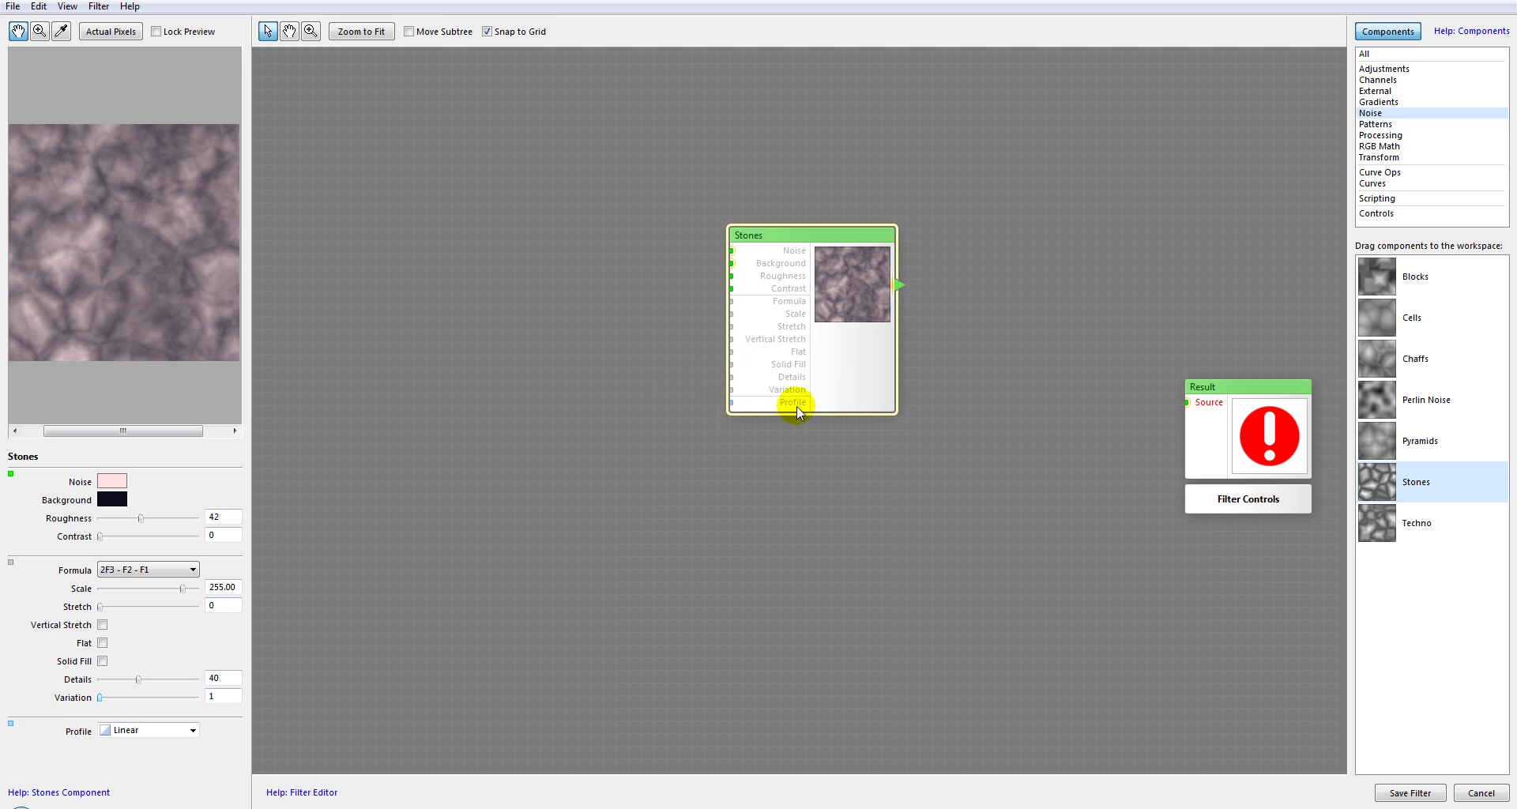
Step: Try the Flat Profile on the Stones component, and set the Profile to Contours
click(172, 728)
click(142, 758)
click(188, 727)
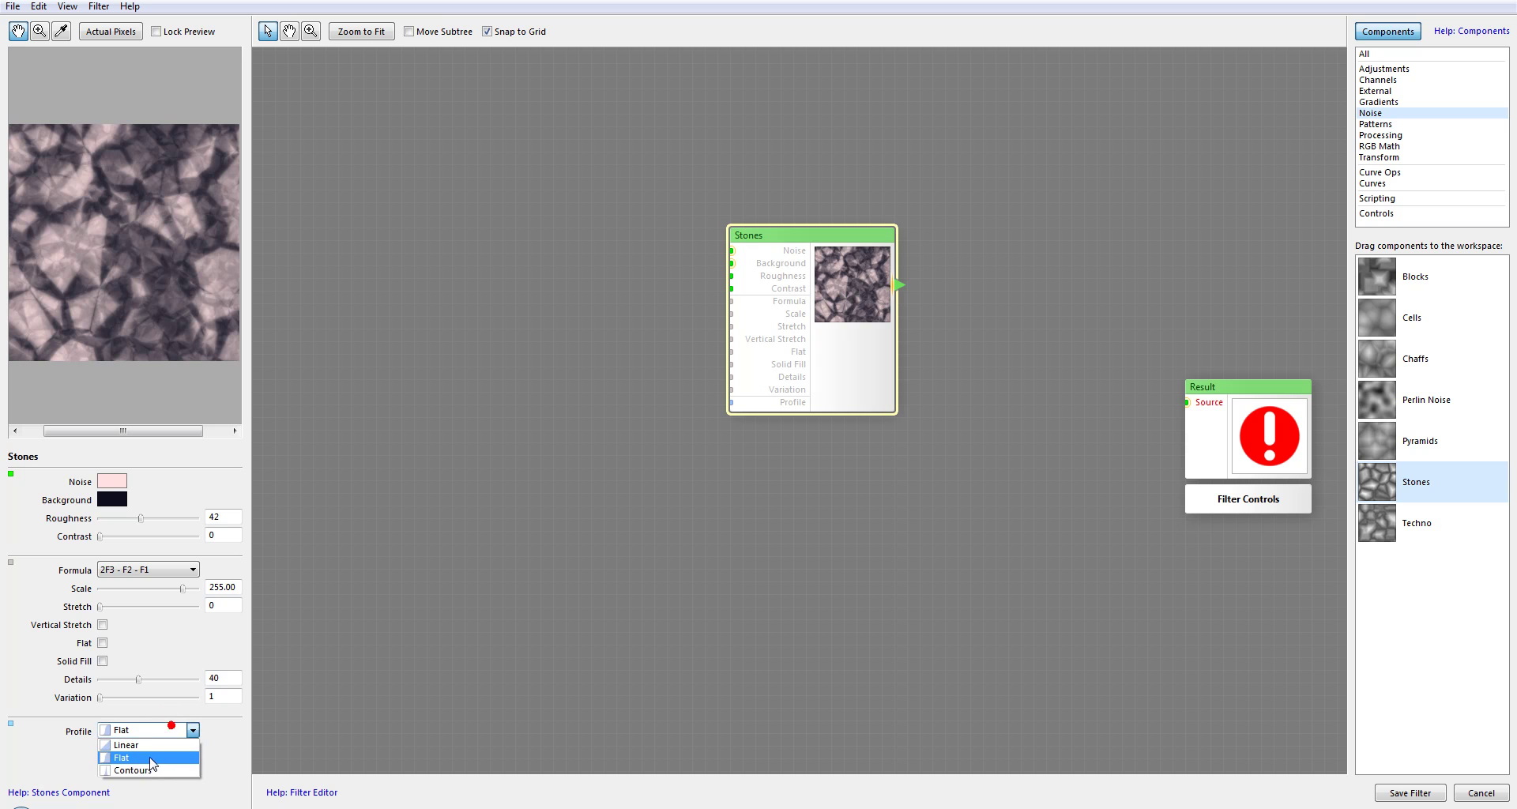
click(148, 769)
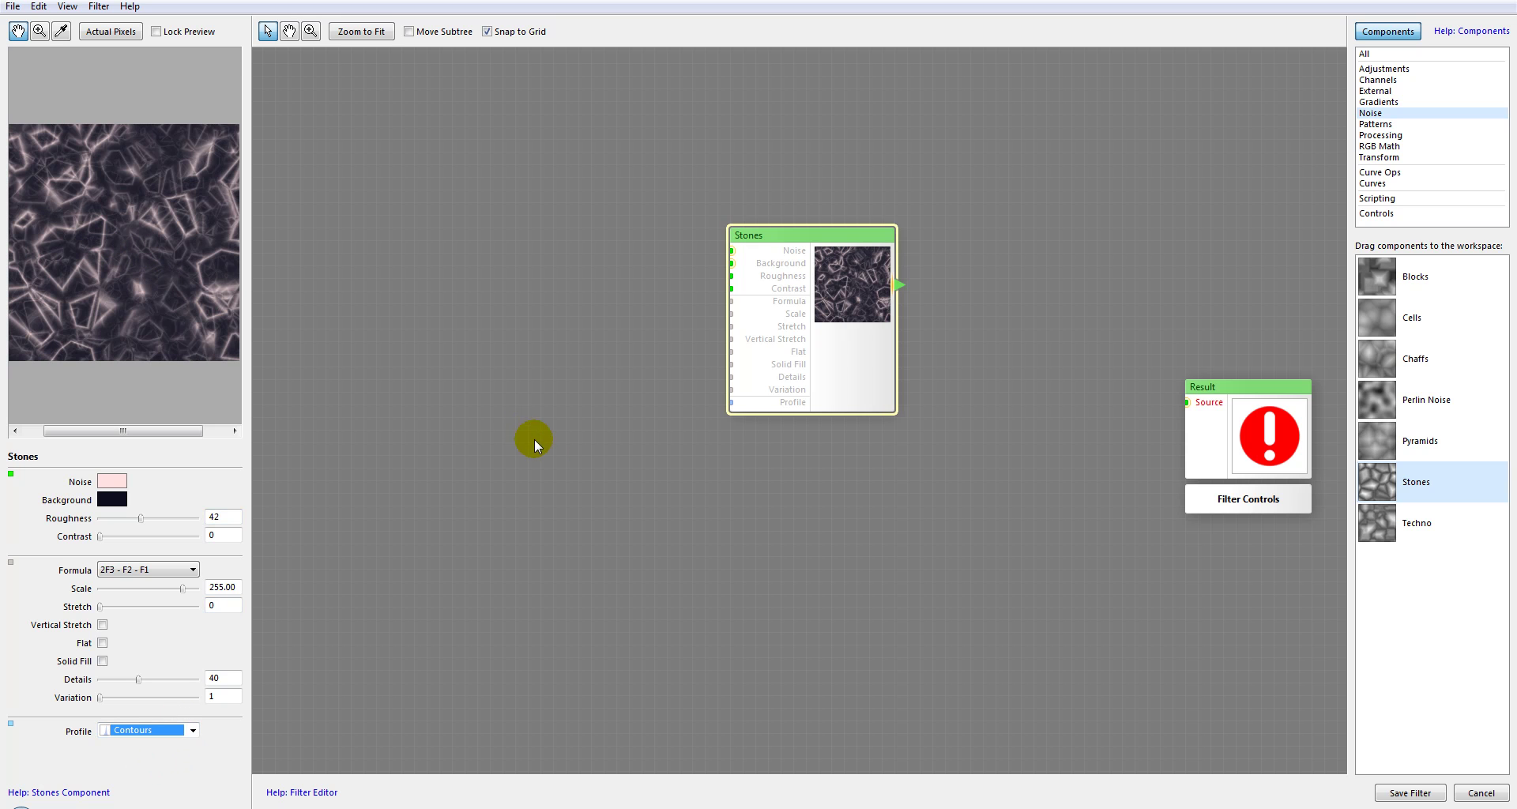
Step: Replace the Stones component with a Techno noise component in the upper middle of the workspace and set its Roughness to 37
key(Delete)
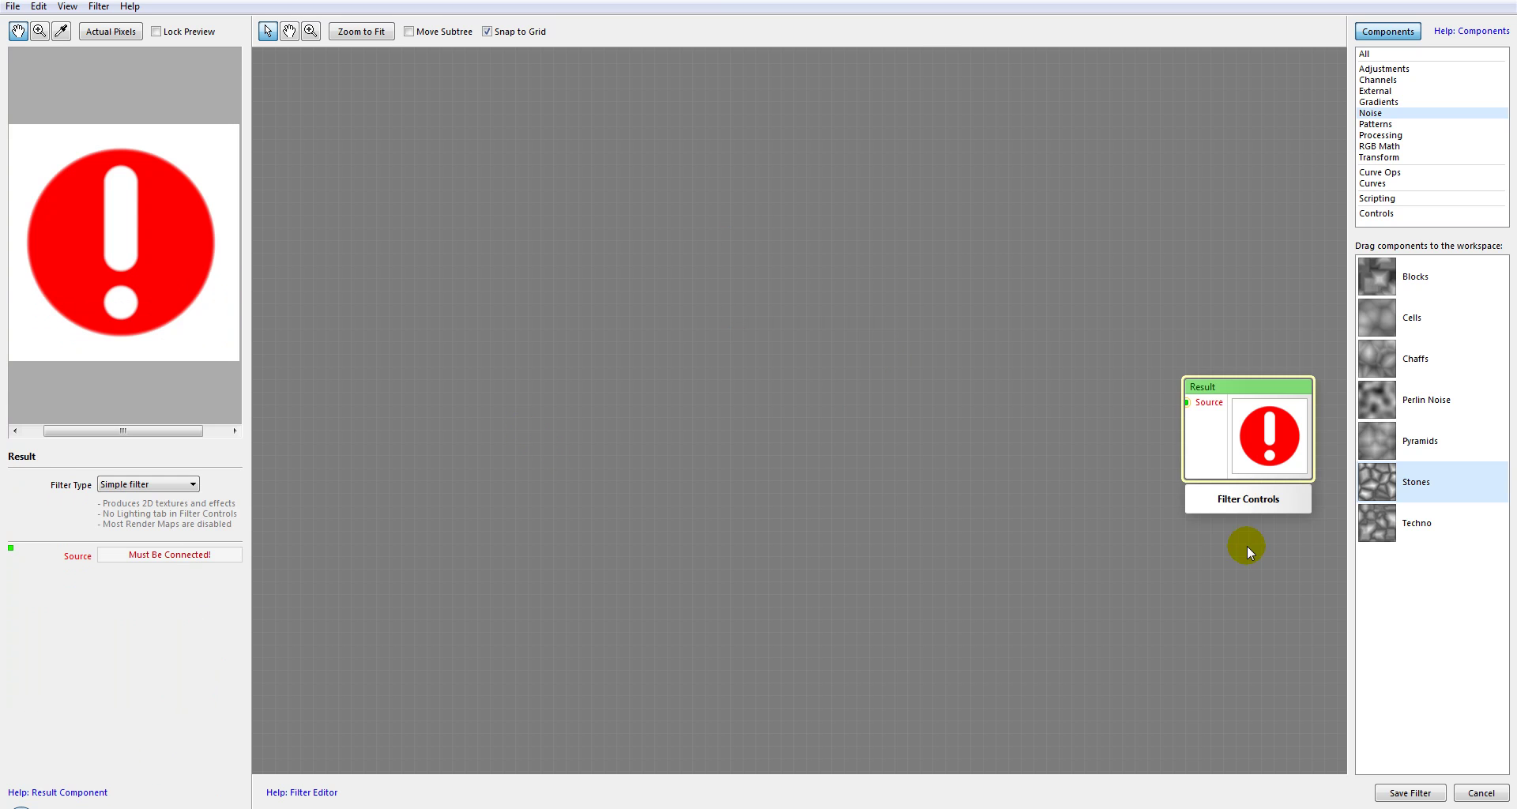
drag(1374, 524, 797, 198)
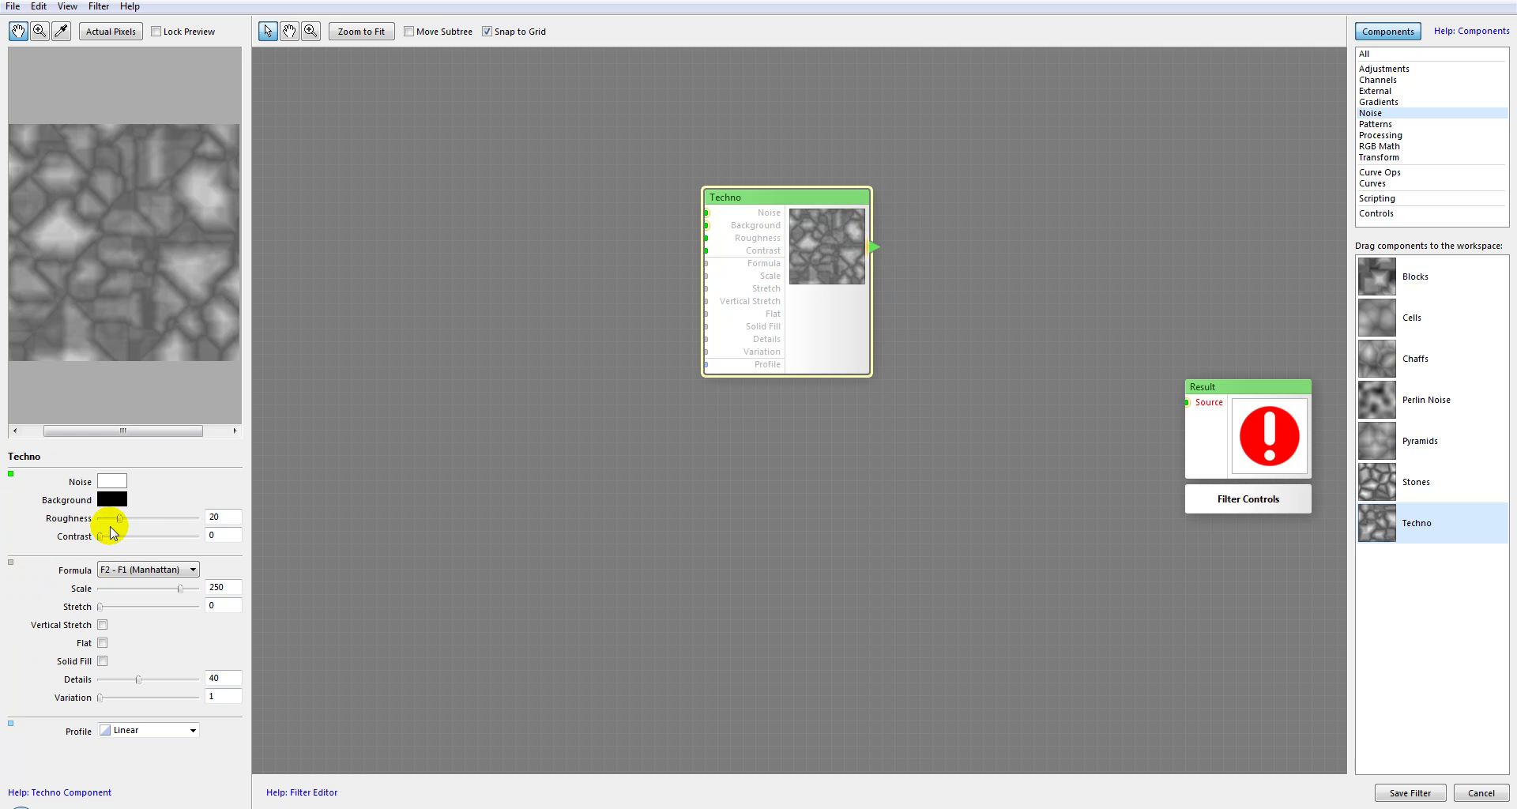
drag(118, 518, 135, 517)
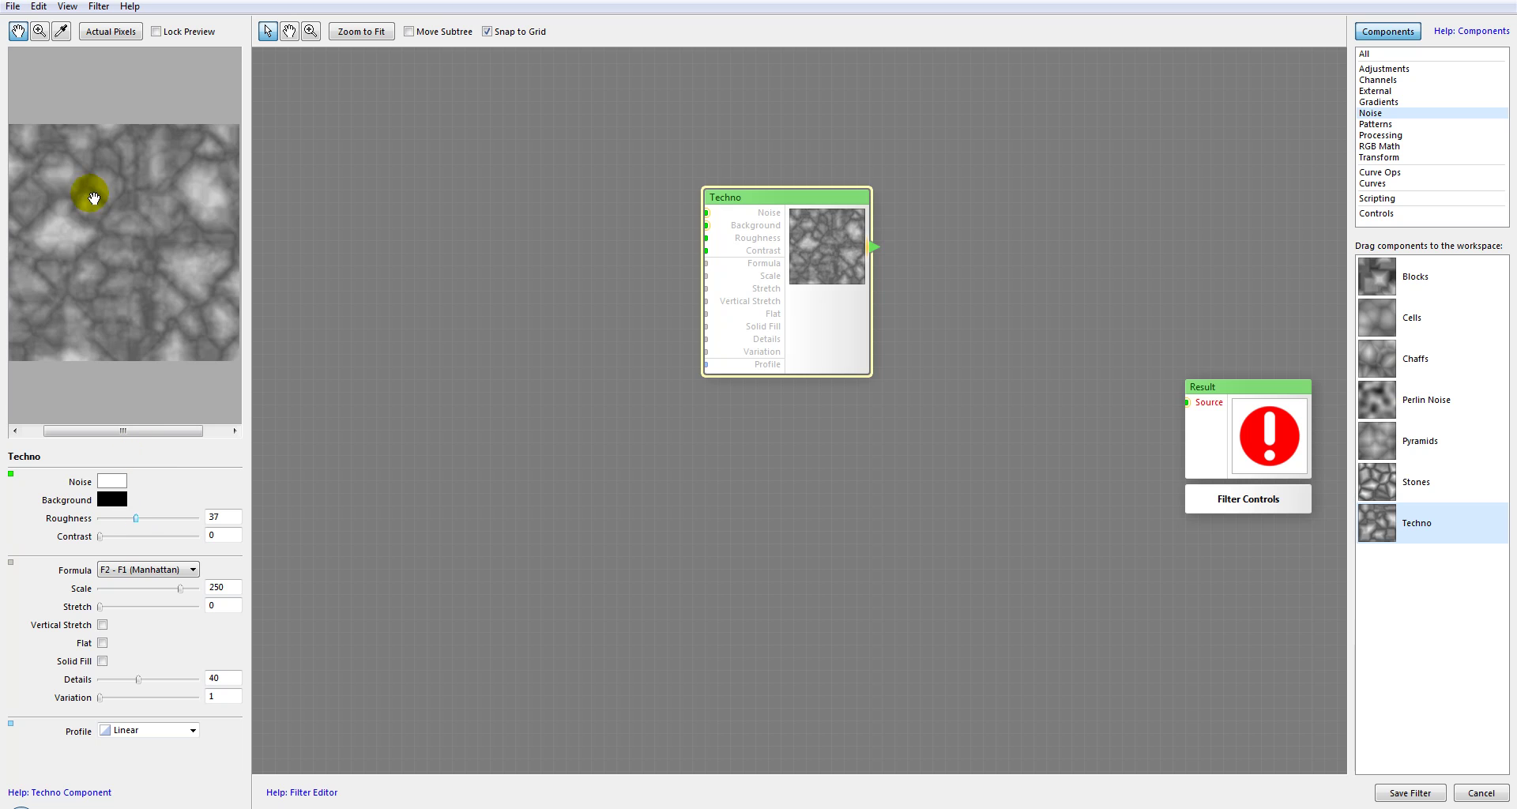
Step: Try the F2 - F1 (Chebyshev) Formula on Techno, and set the Formula to F3 - F2 (Manhattan) with Roughness 0
click(137, 570)
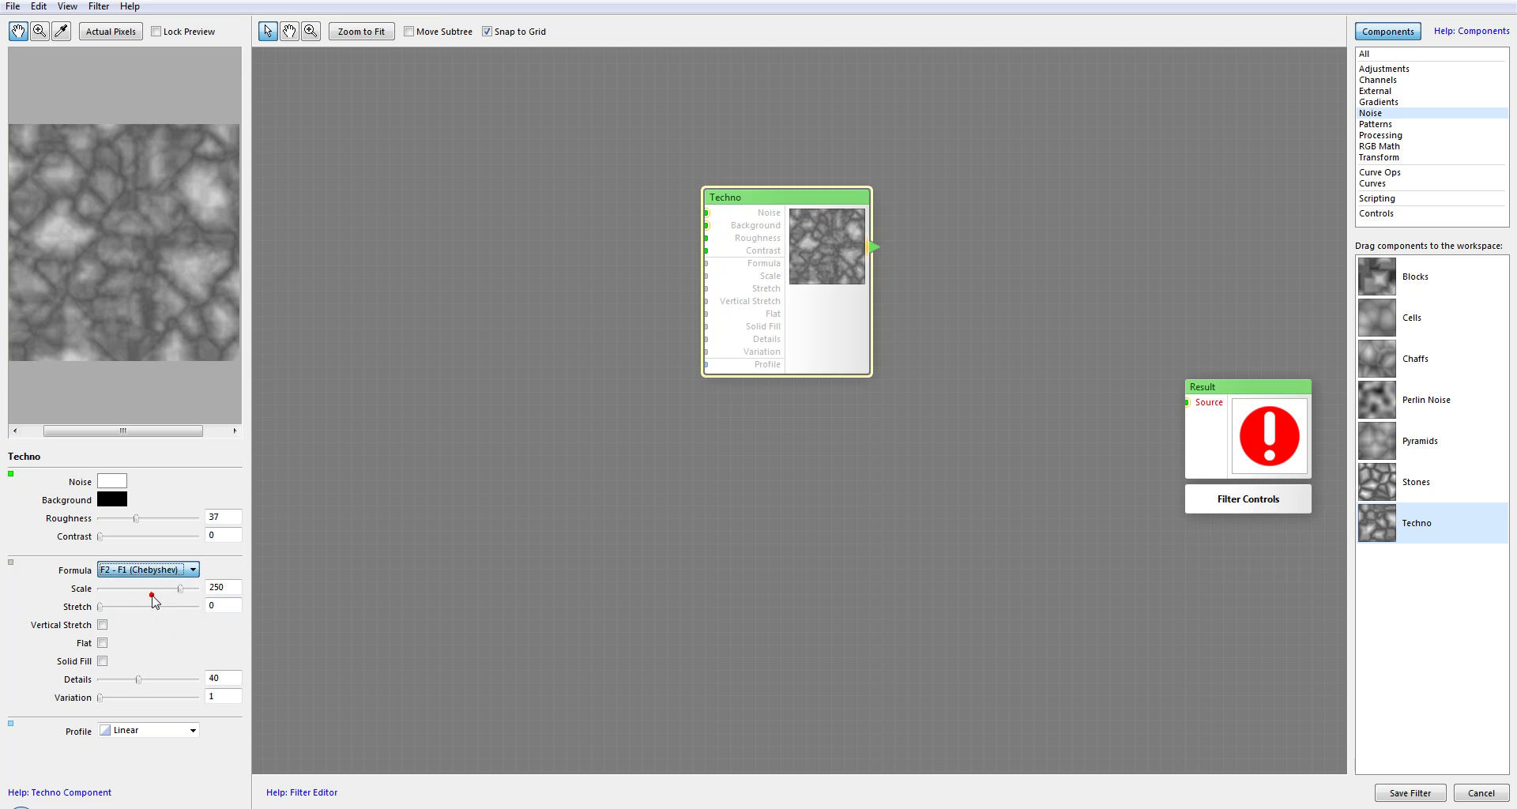
click(153, 594)
click(153, 570)
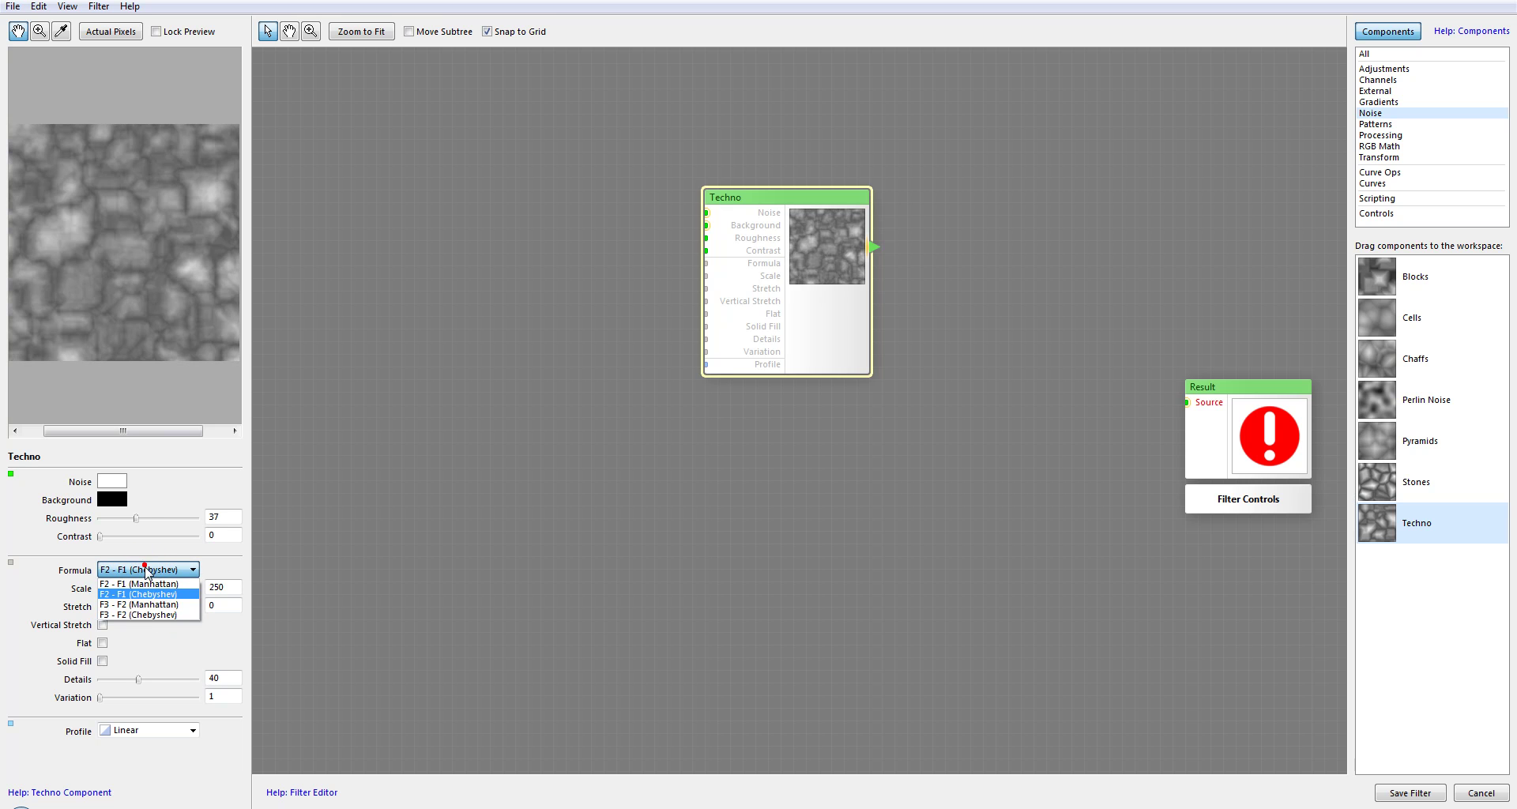
click(145, 607)
drag(136, 514, 99, 519)
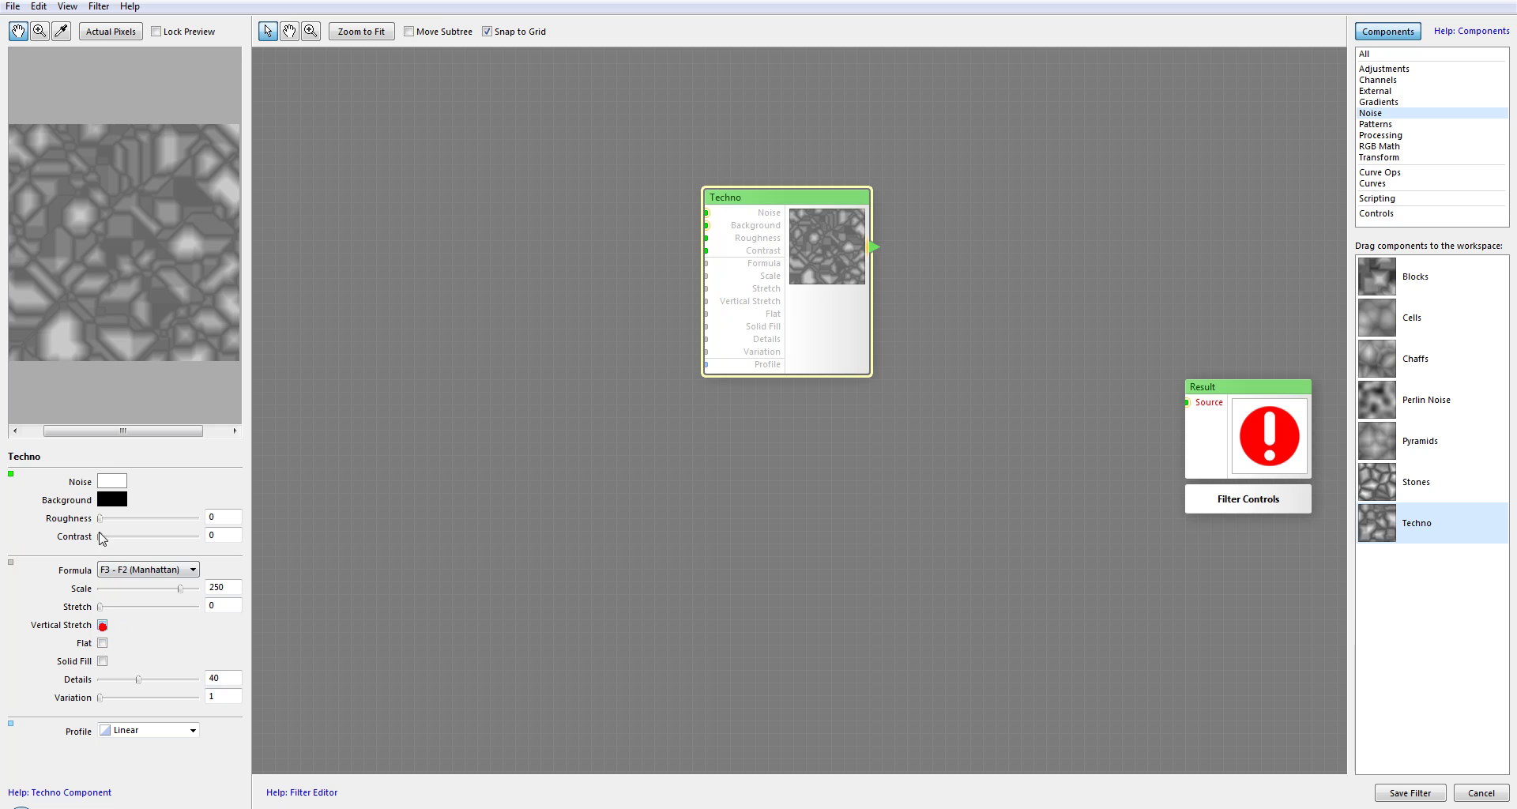
Step: Try the Flat and Solid Fill options on the Techno component, switching each back off and leaving Variation at 1
click(103, 643)
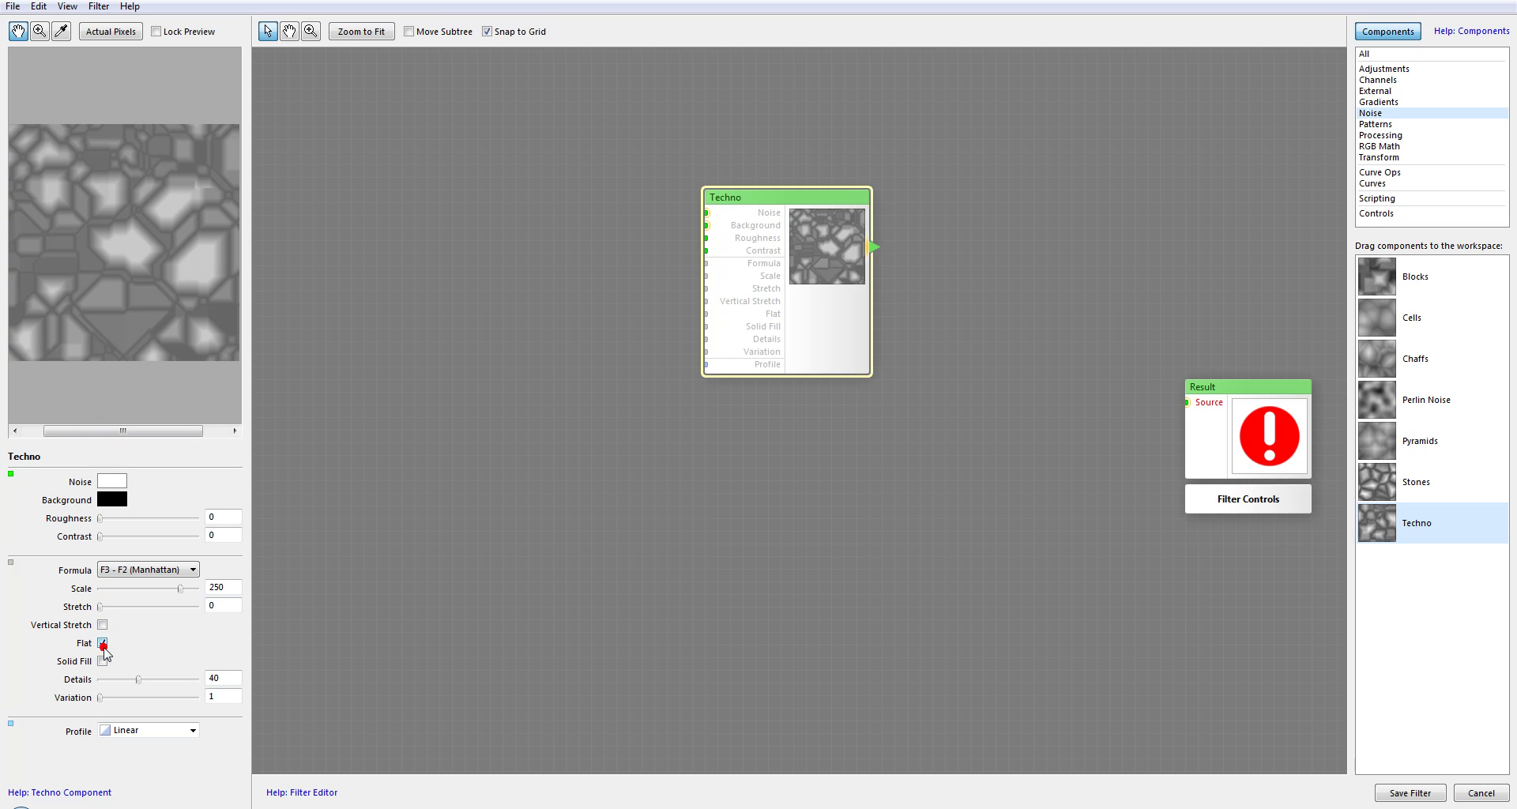
click(103, 643)
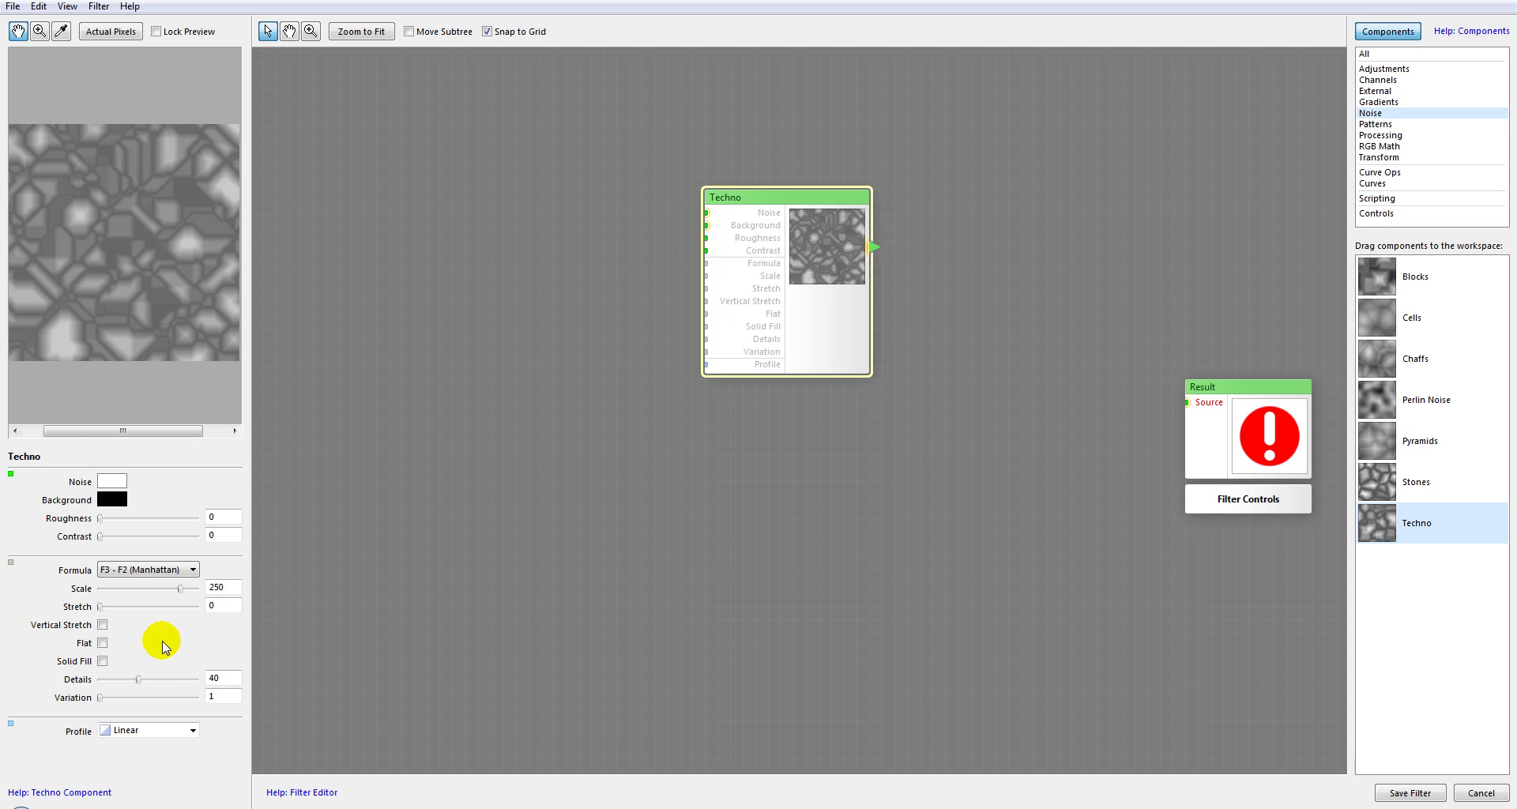
click(103, 661)
click(103, 661)
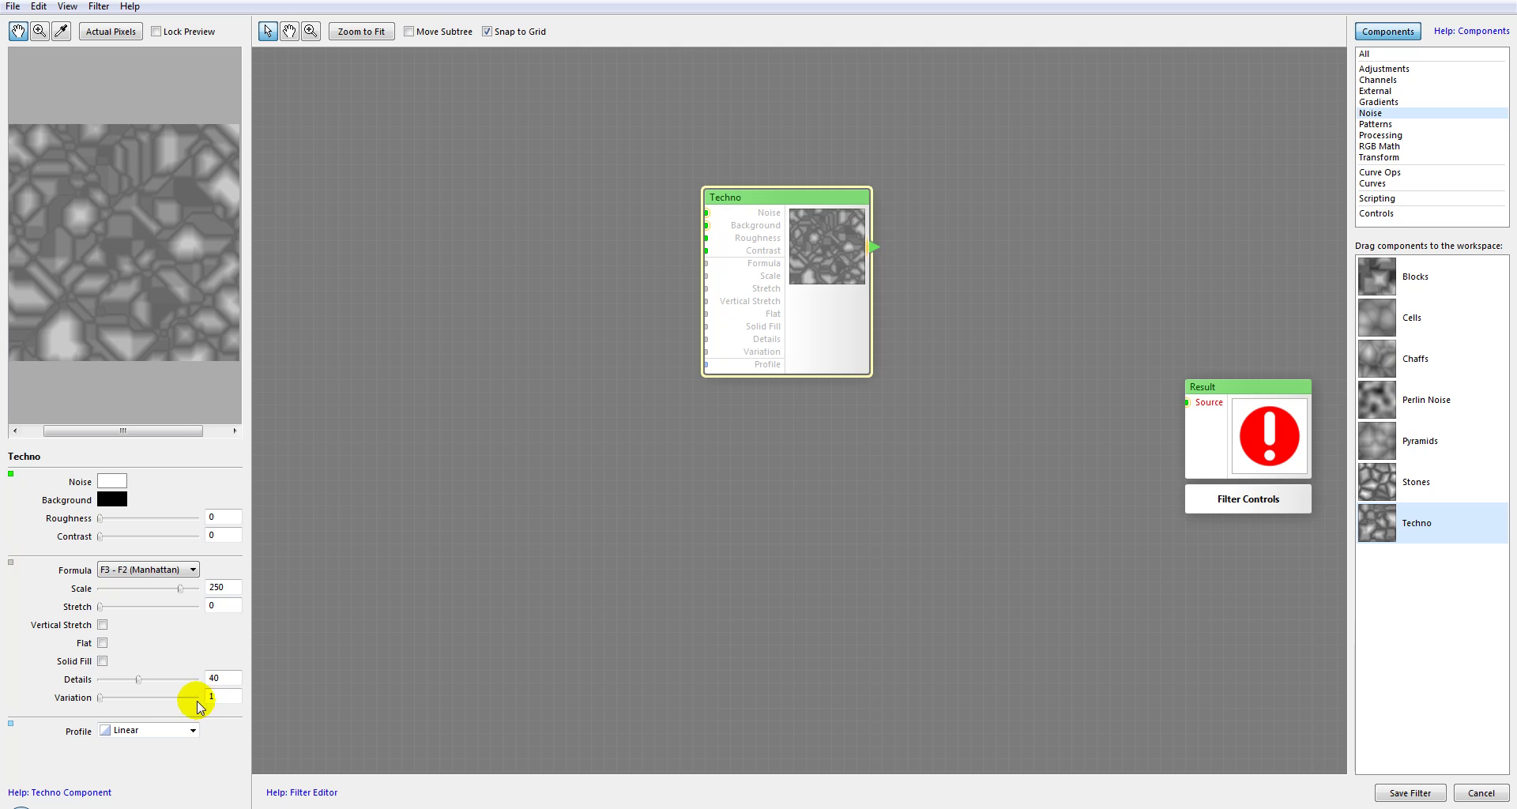
click(101, 698)
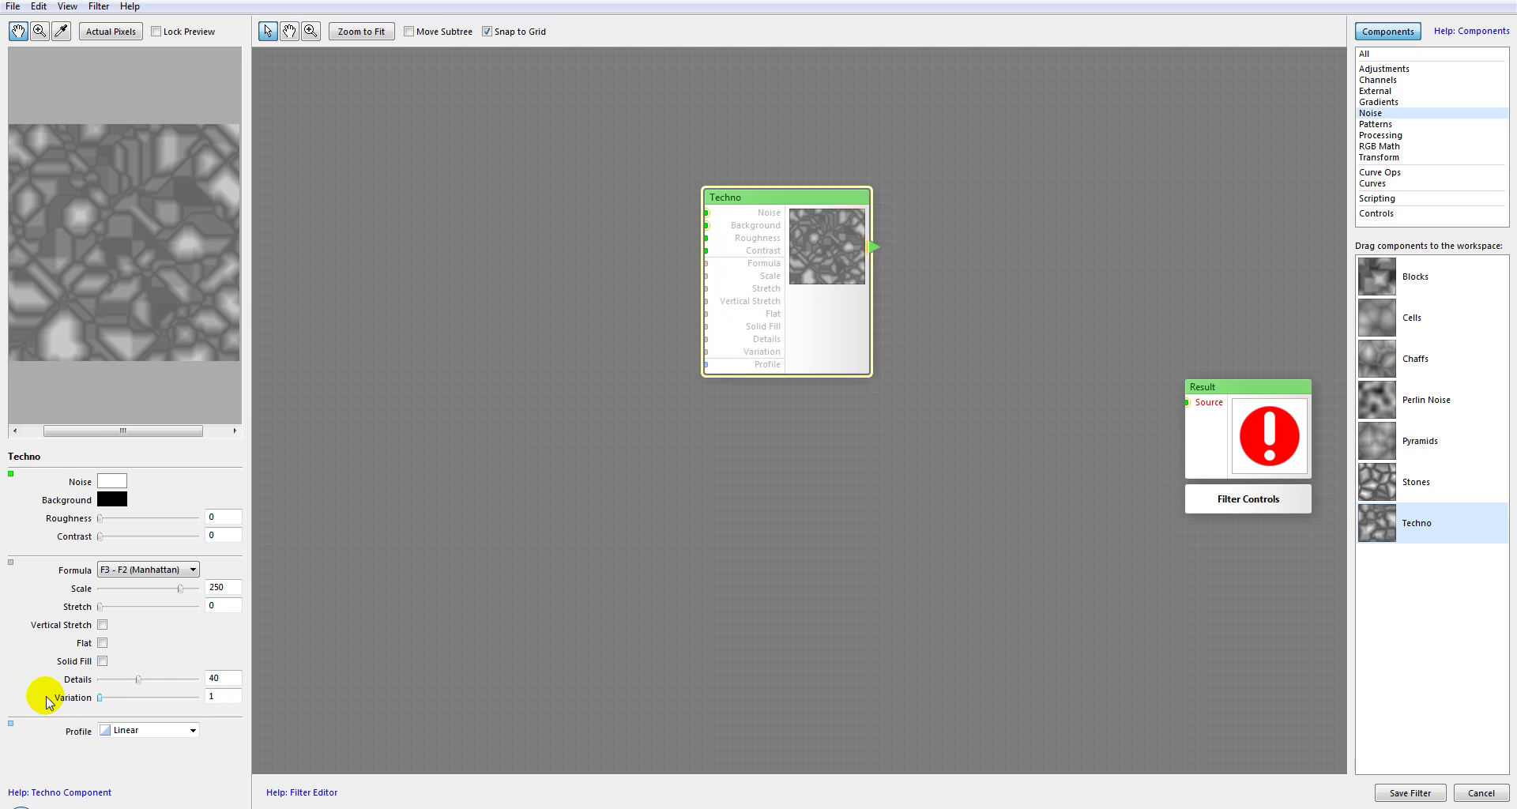
Step: Try the Contours Profile on the Techno component, and set the Profile to Circuitry
click(141, 728)
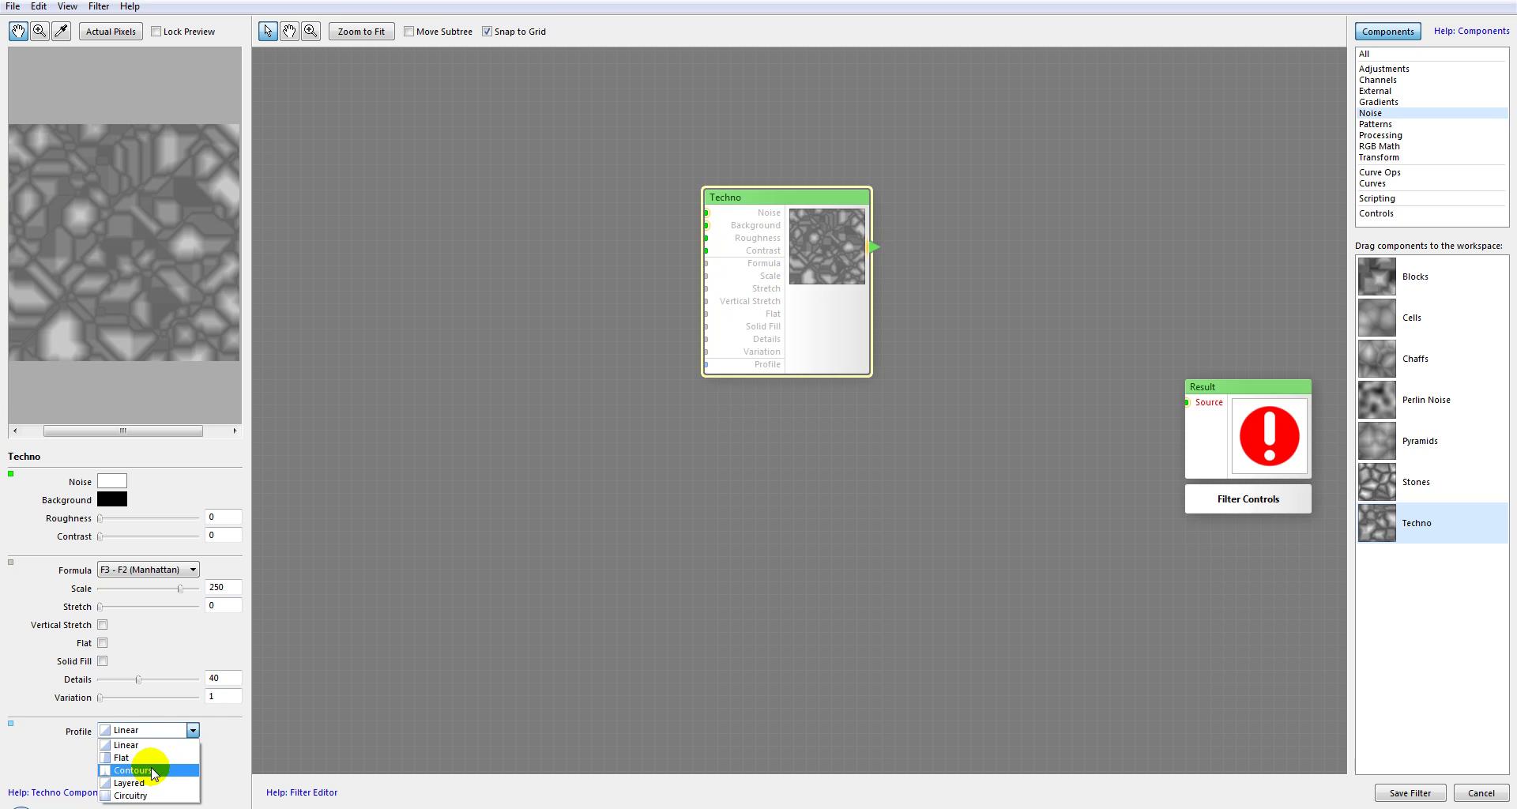
click(150, 771)
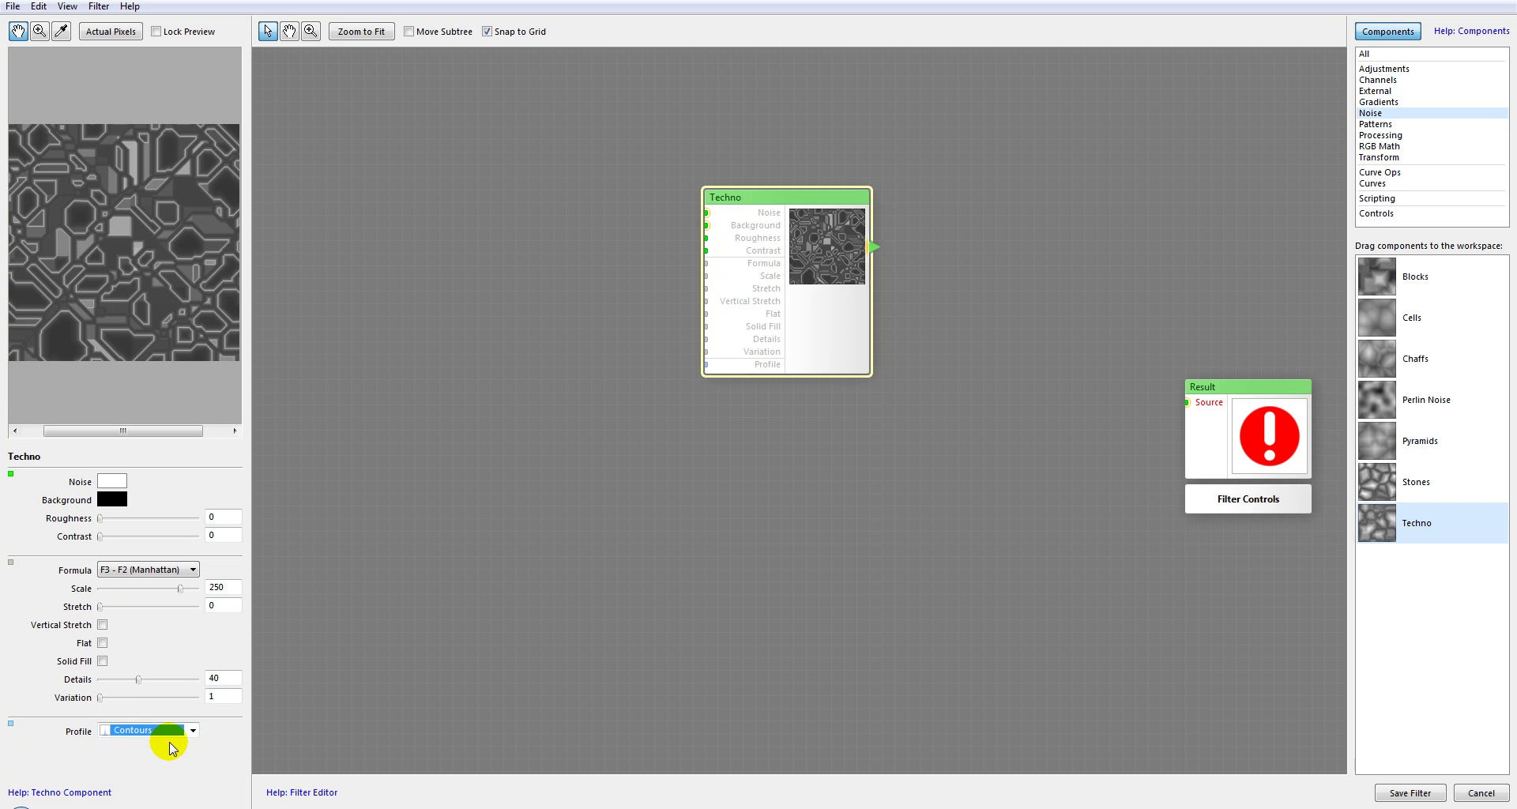
click(158, 730)
click(162, 789)
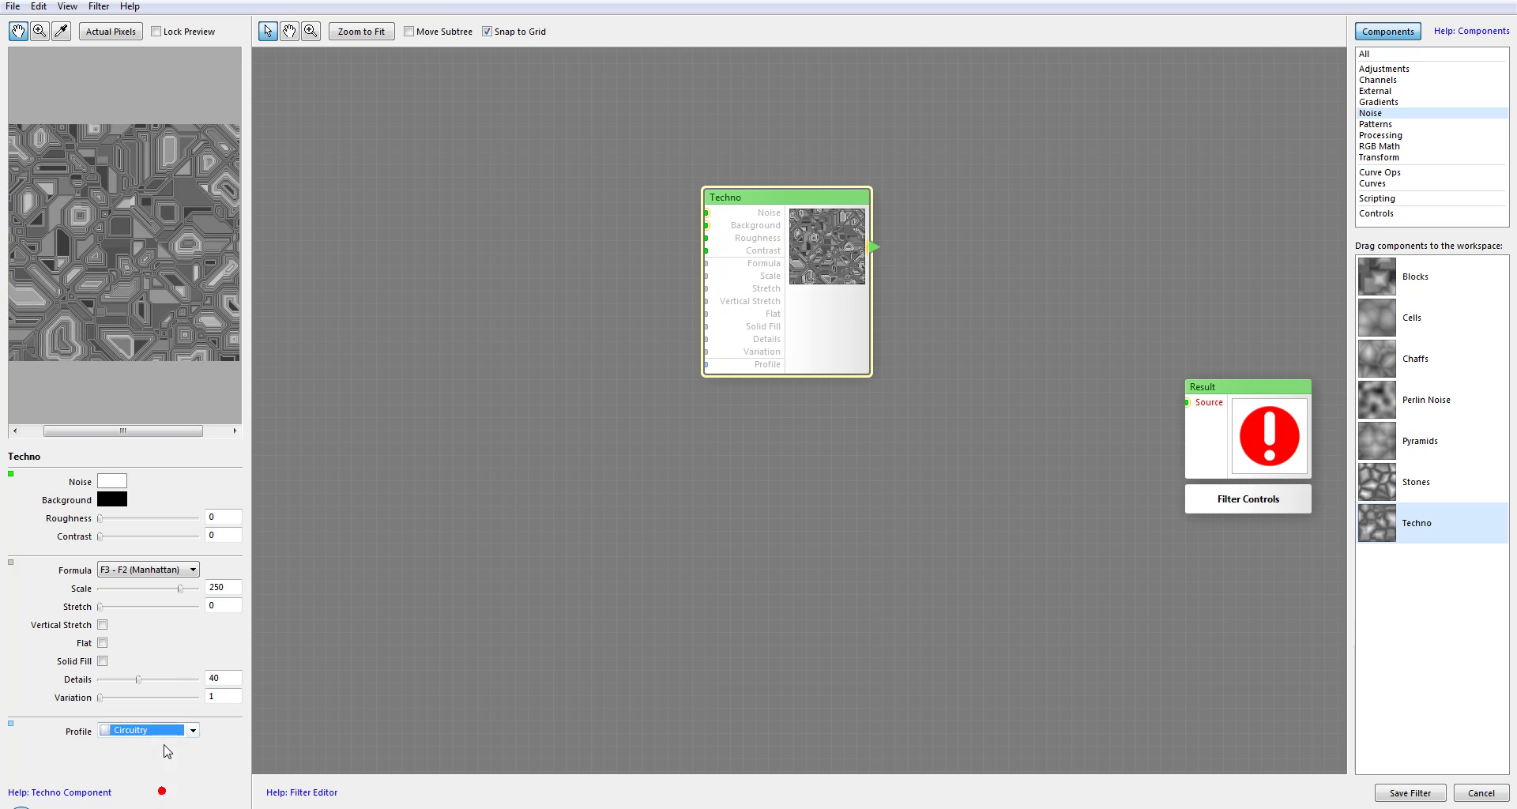
Step: Move the Techno component slightly down, connect its output to the Result's Source, and keep the Noise category selected
click(780, 214)
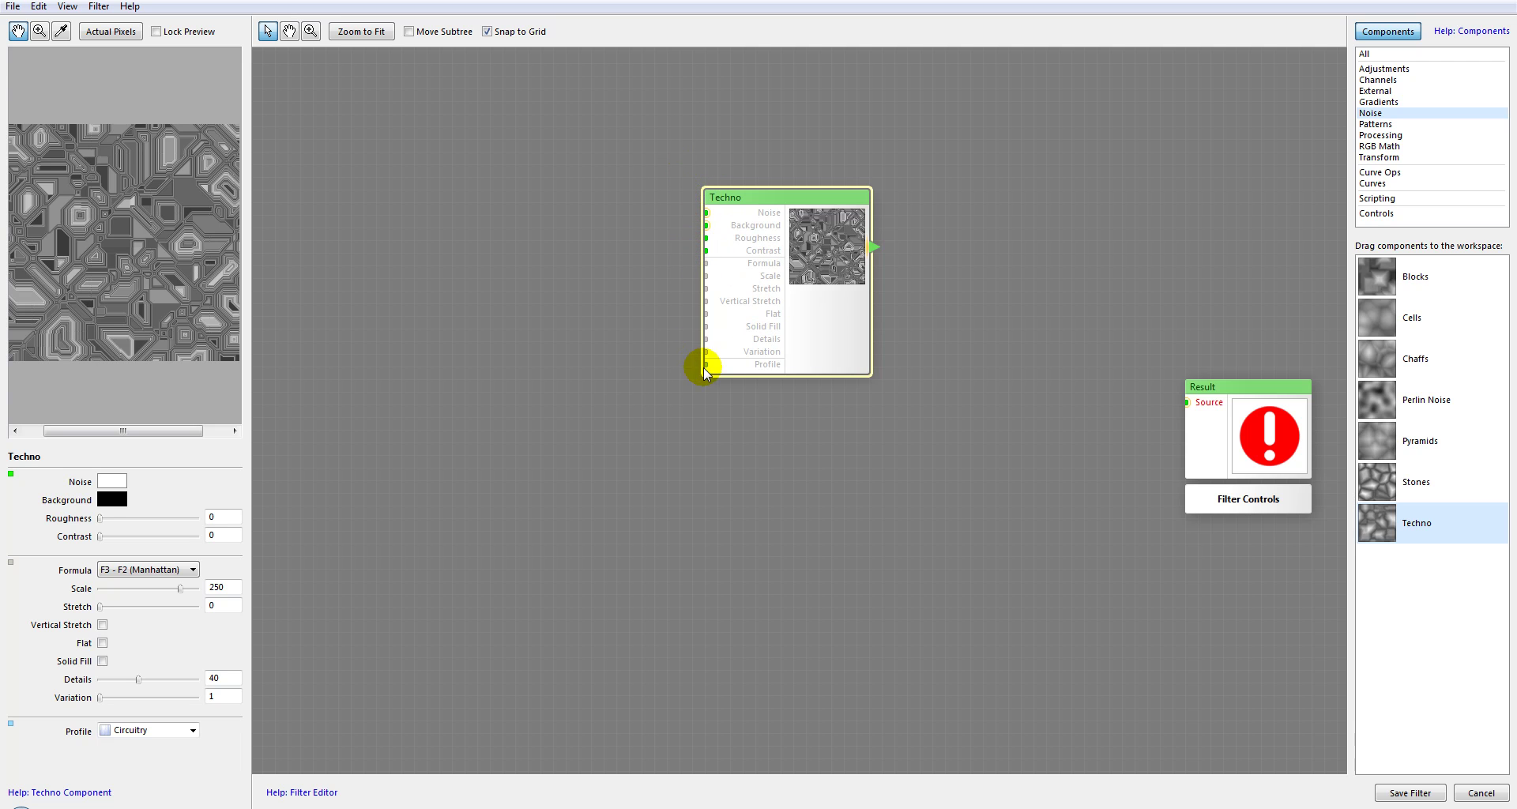
drag(835, 199, 840, 225)
drag(872, 271, 1203, 242)
click(813, 244)
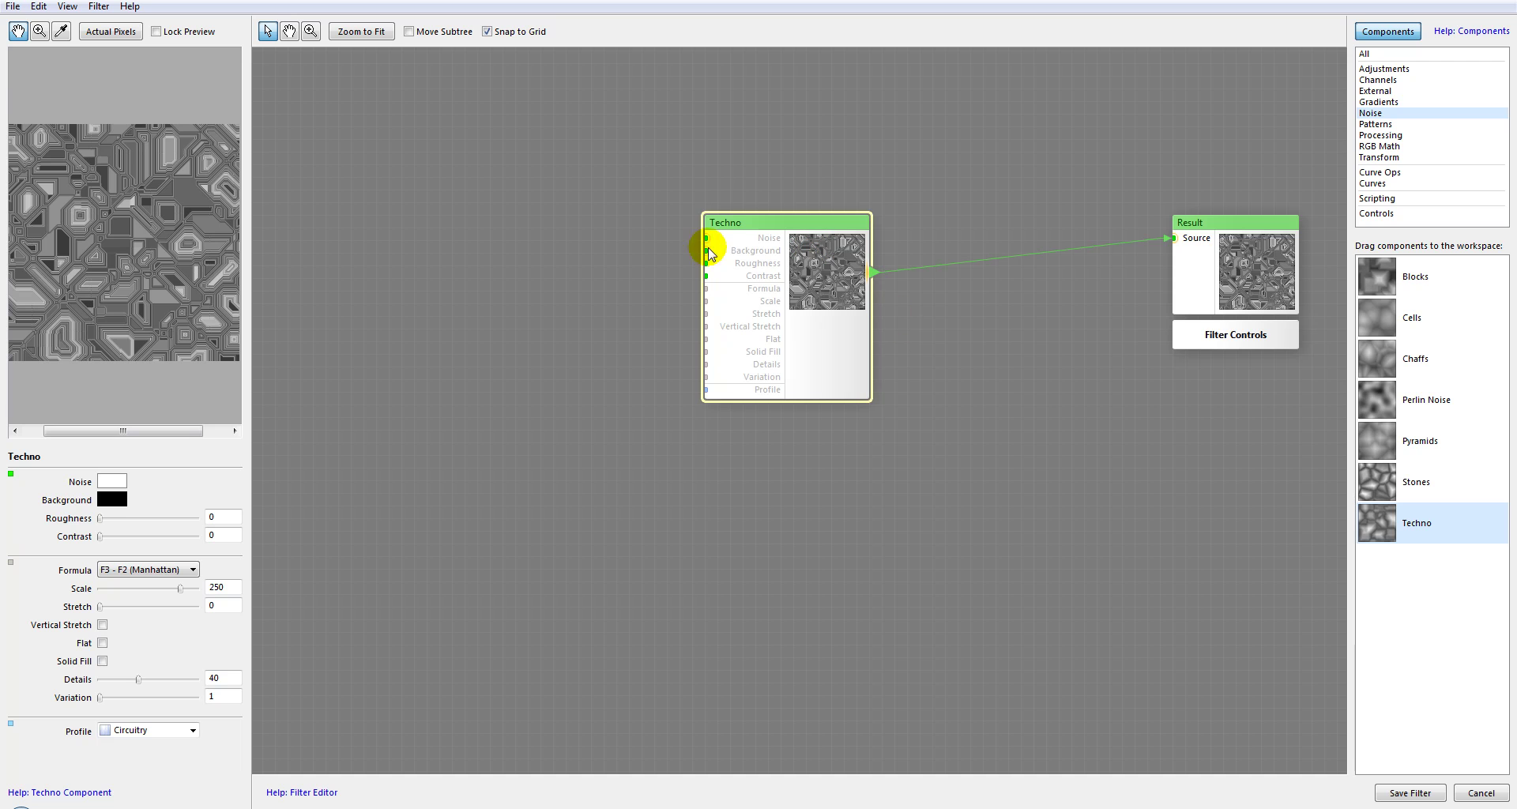
click(1389, 113)
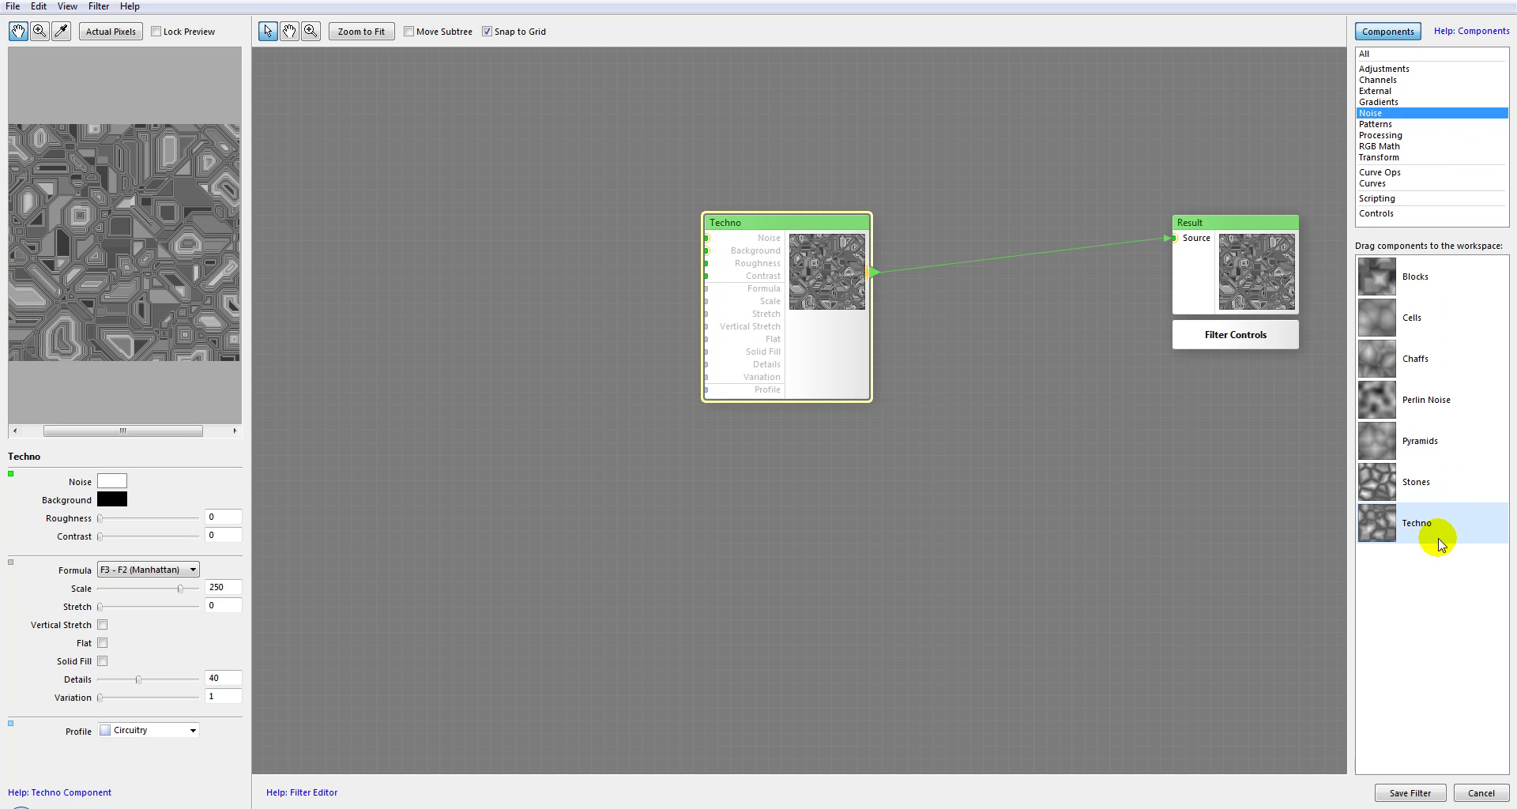